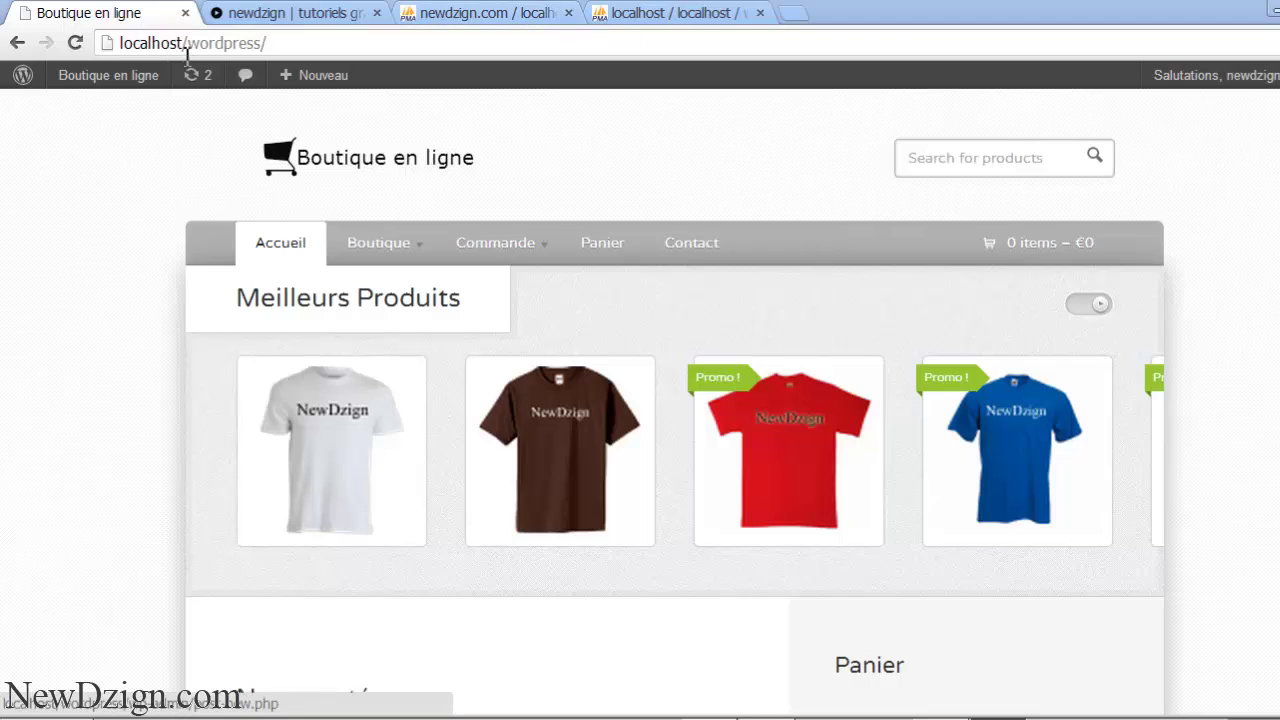
# - Show the admin bar dropdown under the 'Boutique en ligne' site name on the shop homepage
pyautogui.moveTo(109, 44); pyautogui.dragTo(122, 43)
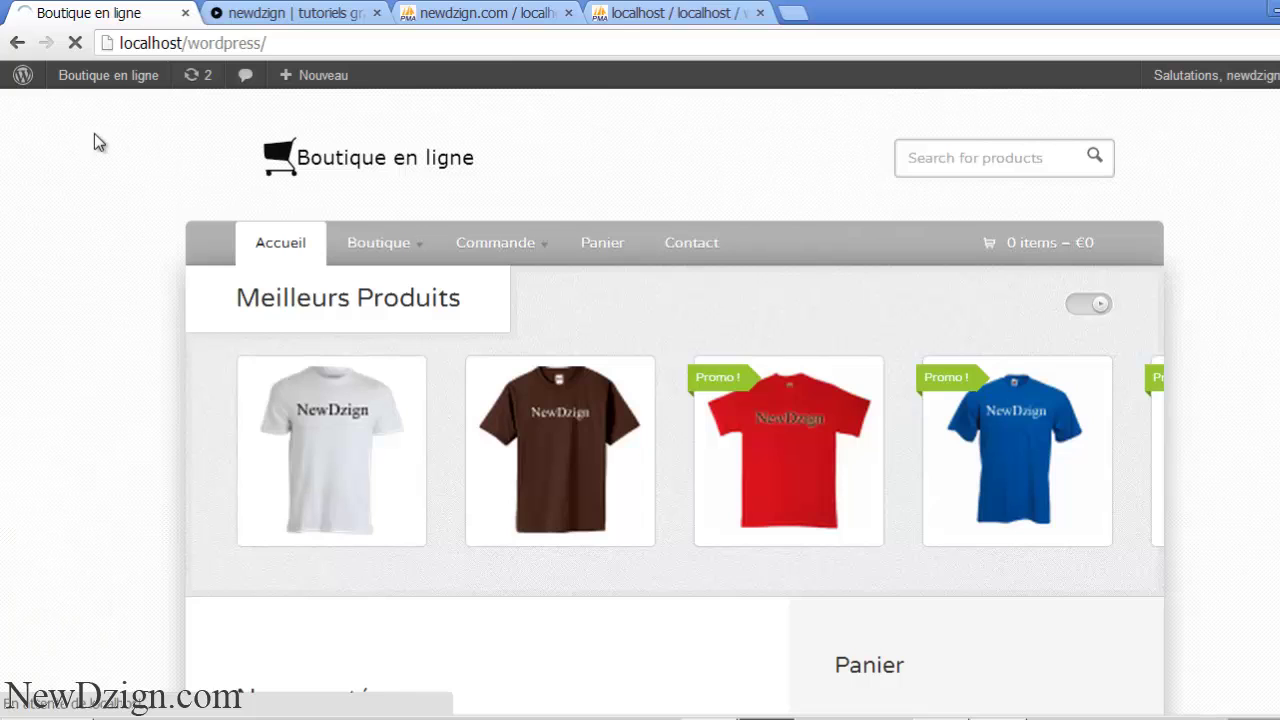
pyautogui.moveTo(108, 84)
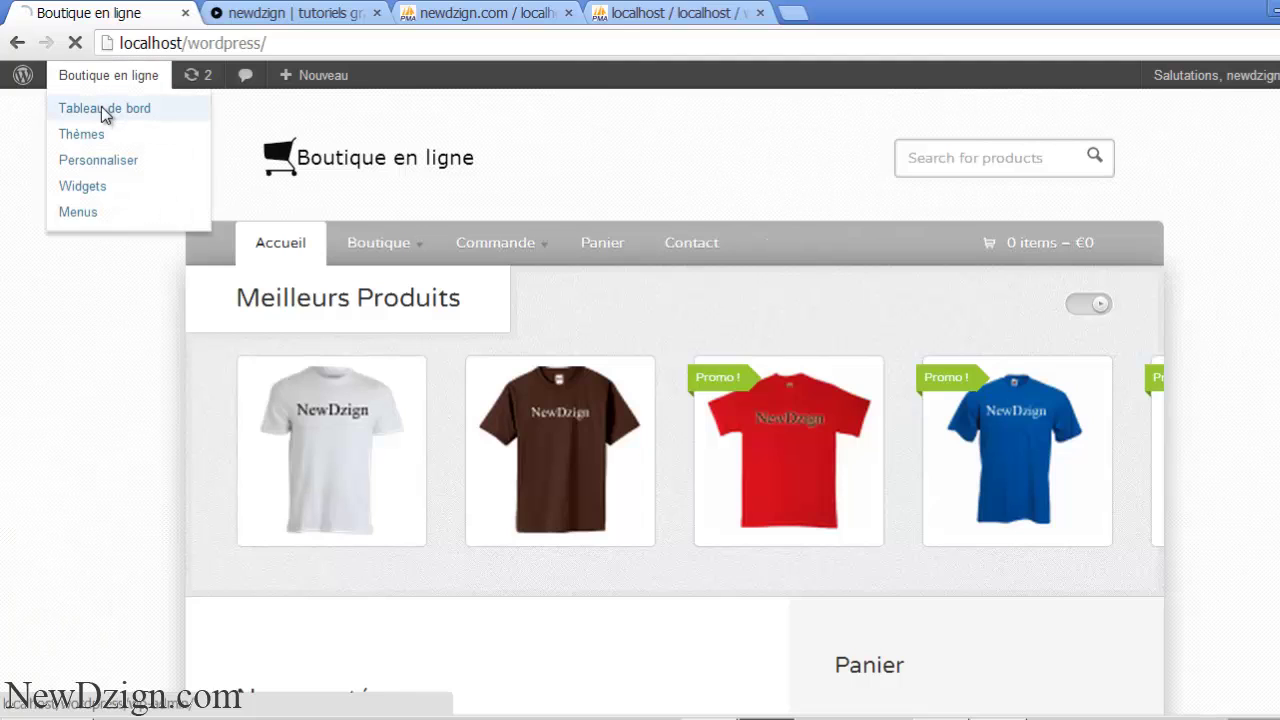
# - From the dashboard's Extensions list, deactivate the BigContact Contact Page and WooCommerce plugins
pyautogui.click(104, 110)
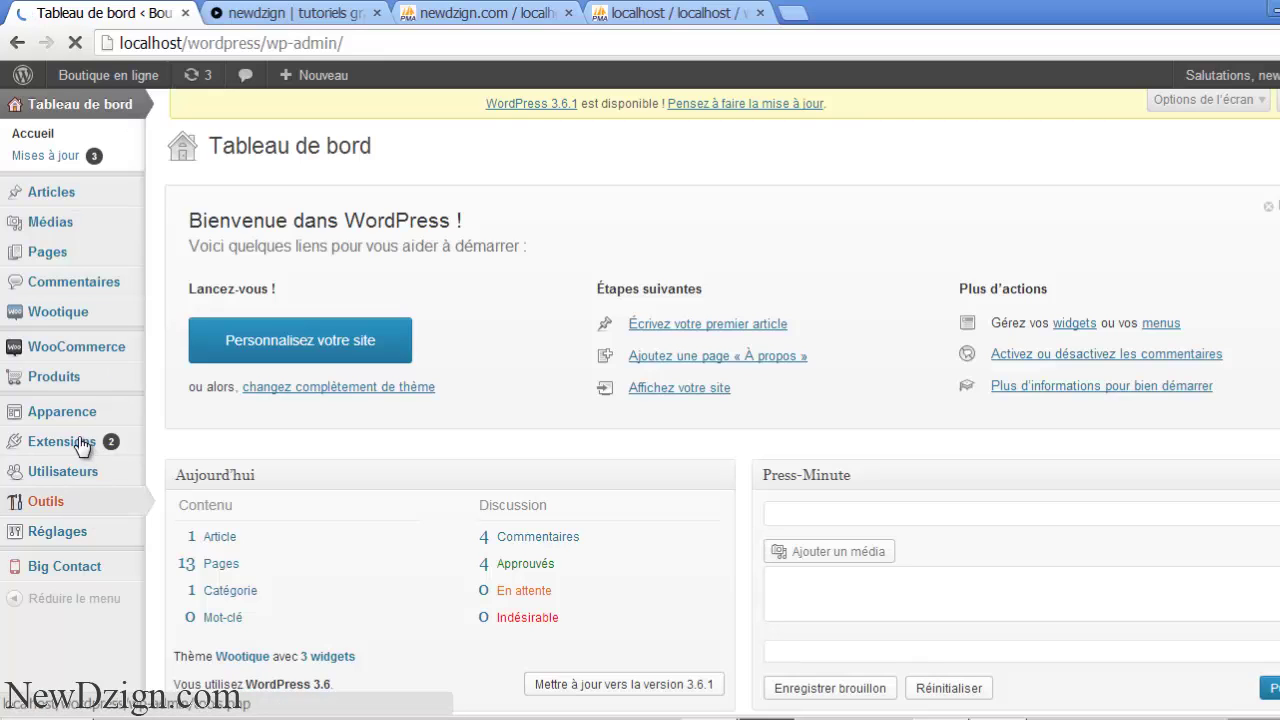
pyautogui.moveTo(75, 445)
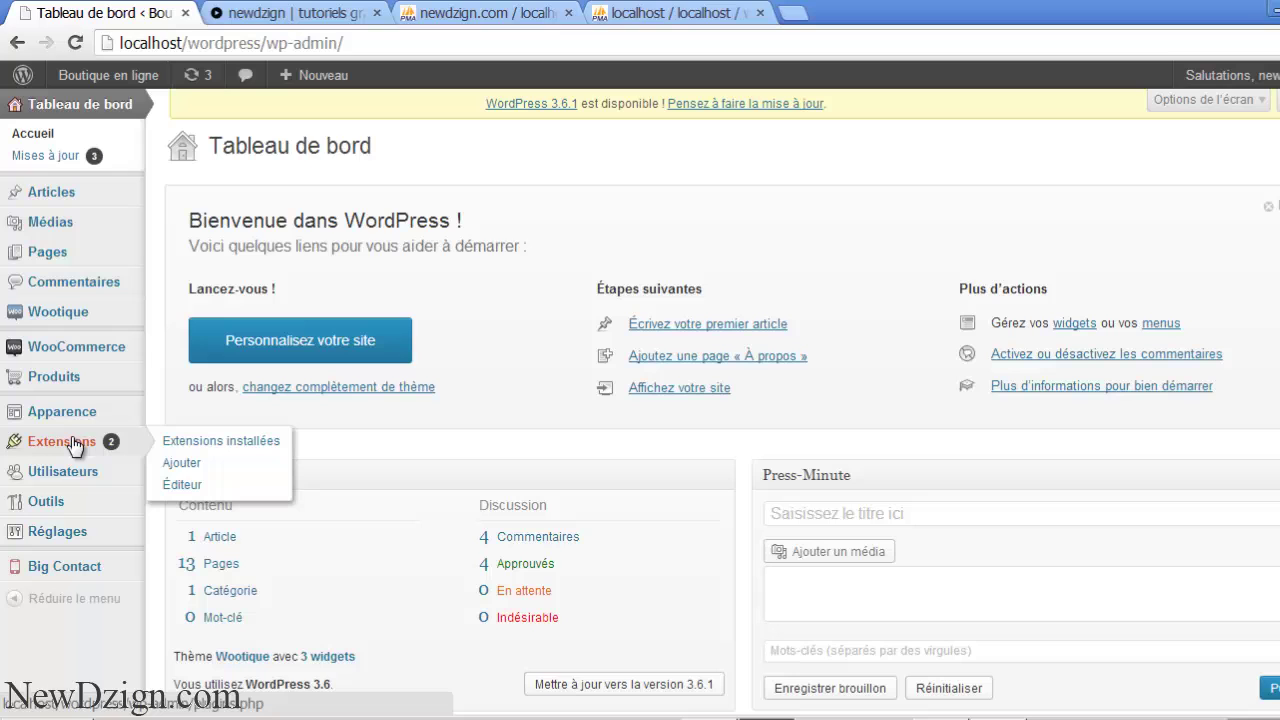
pyautogui.click(76, 441)
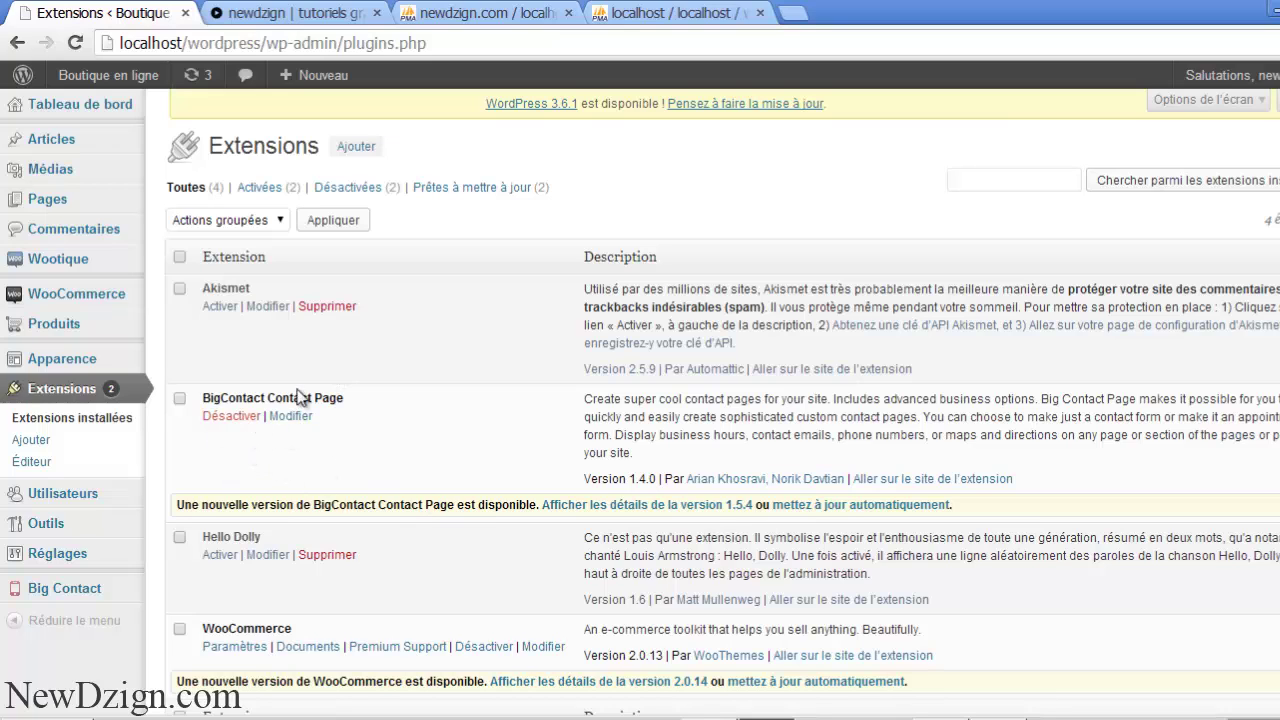
pyautogui.click(231, 416)
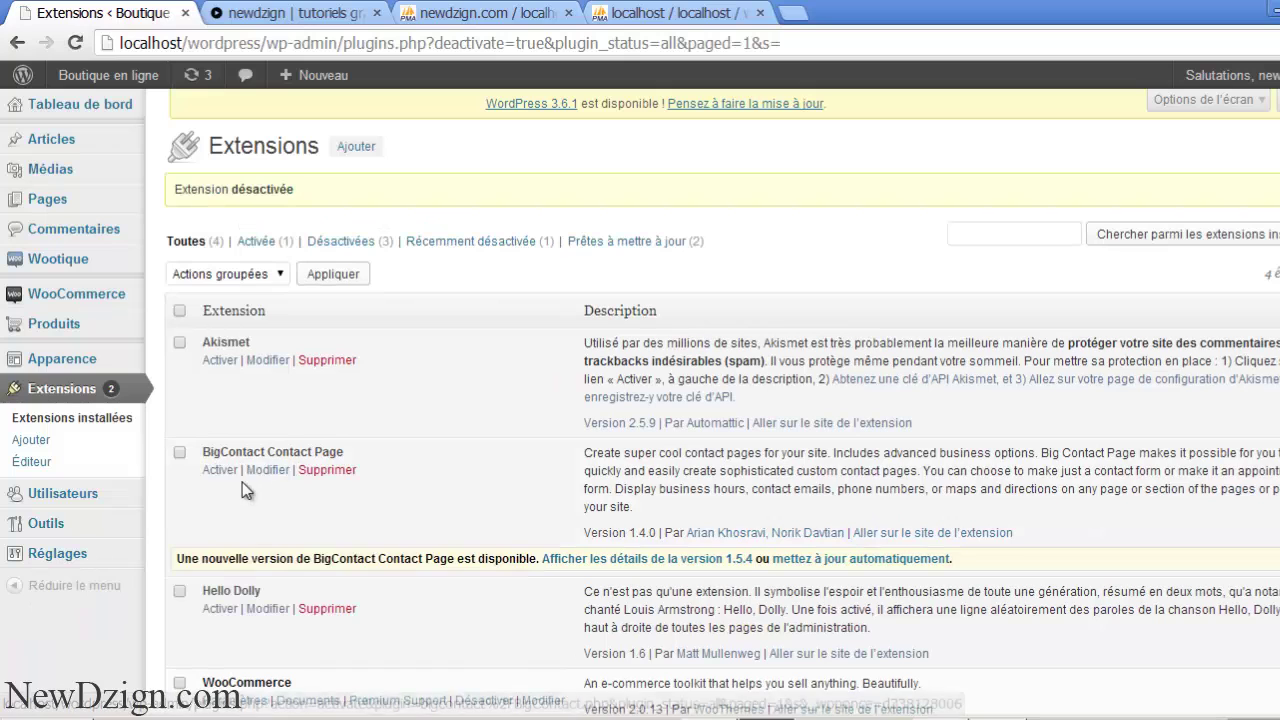
pyautogui.scroll(-2, 786, 537)
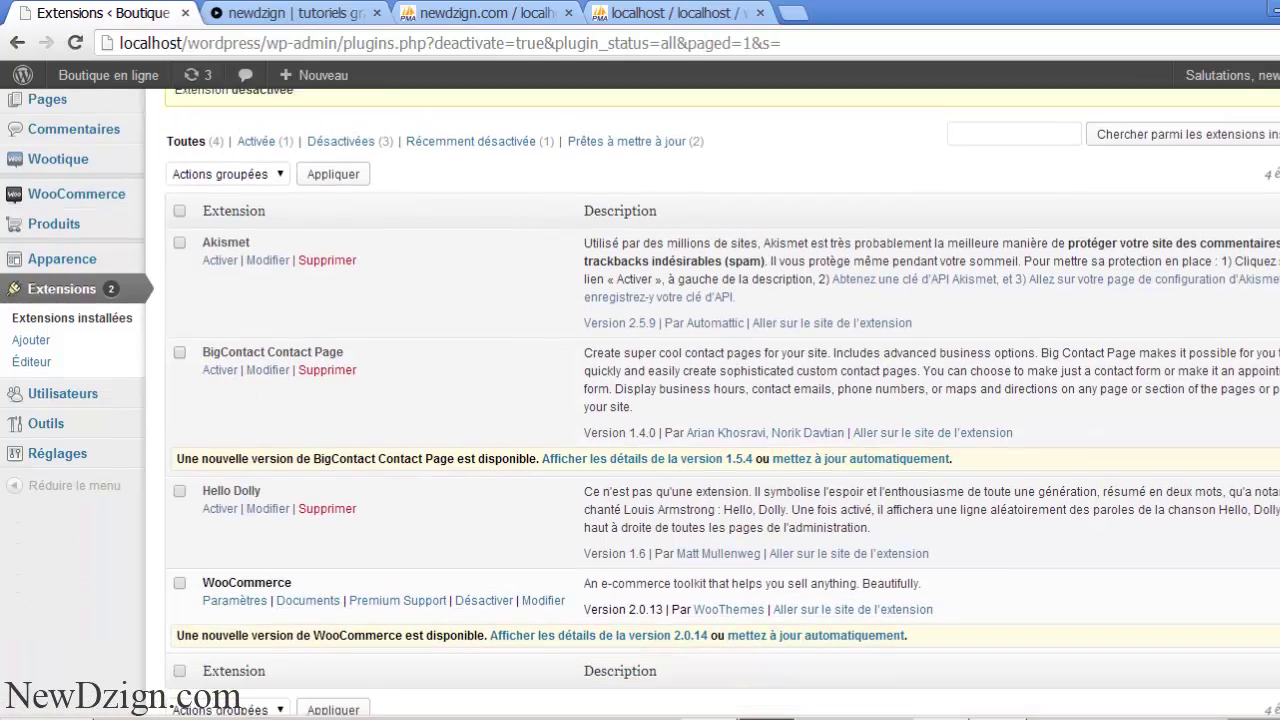
pyautogui.click(510, 524)
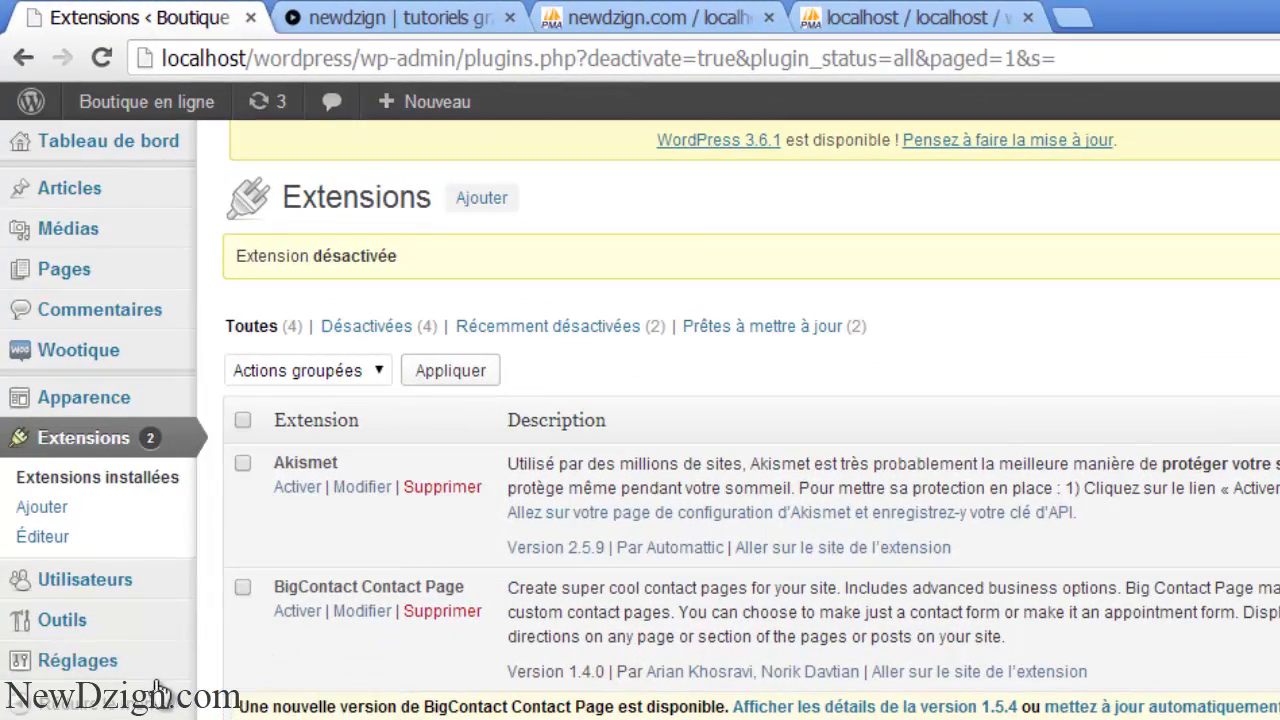
pyautogui.click(241, 662)
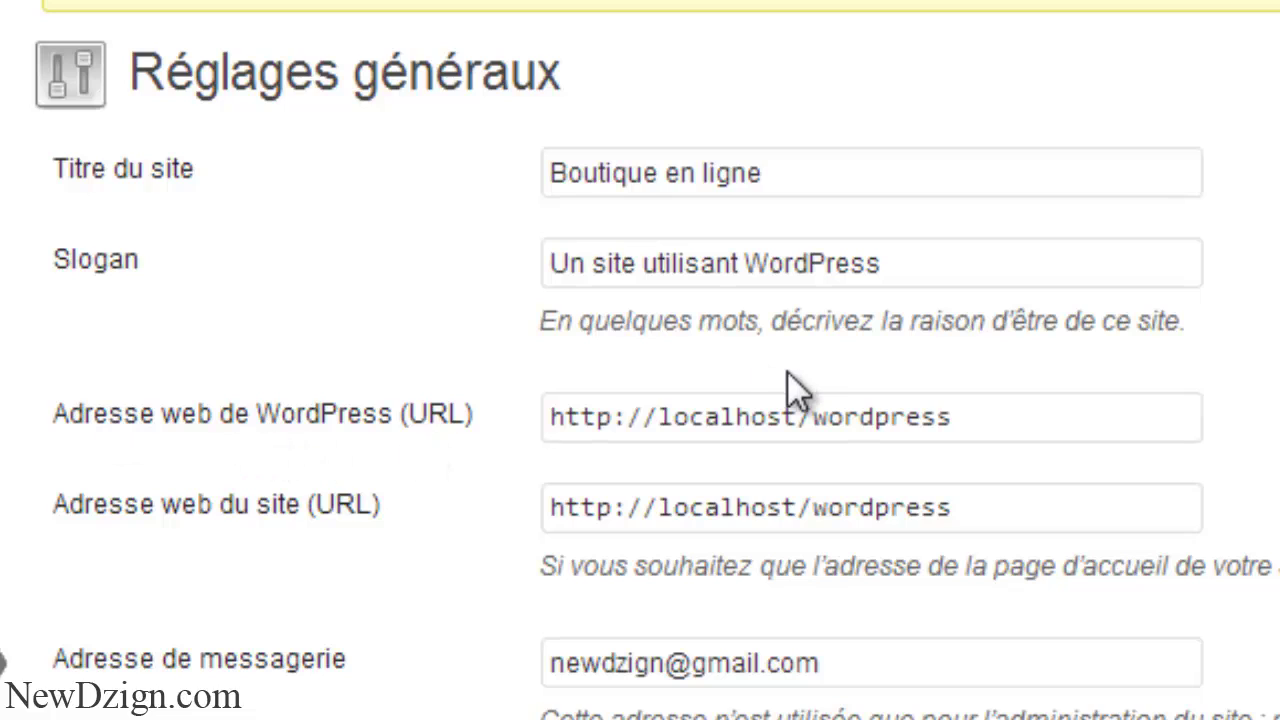
pyautogui.moveTo(662, 420); pyautogui.dragTo(1013, 410)
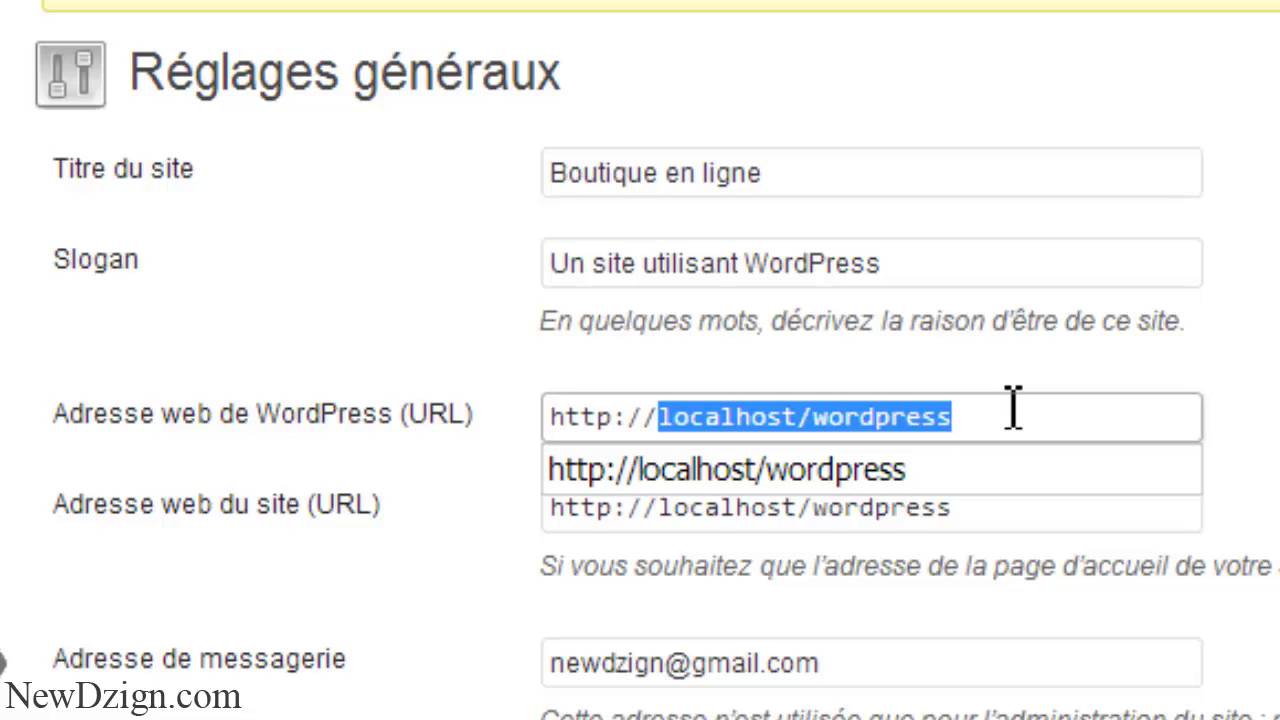
pyautogui.write('www.votresi')
pyautogui.press('BackSpace')
pyautogui.write('site.')
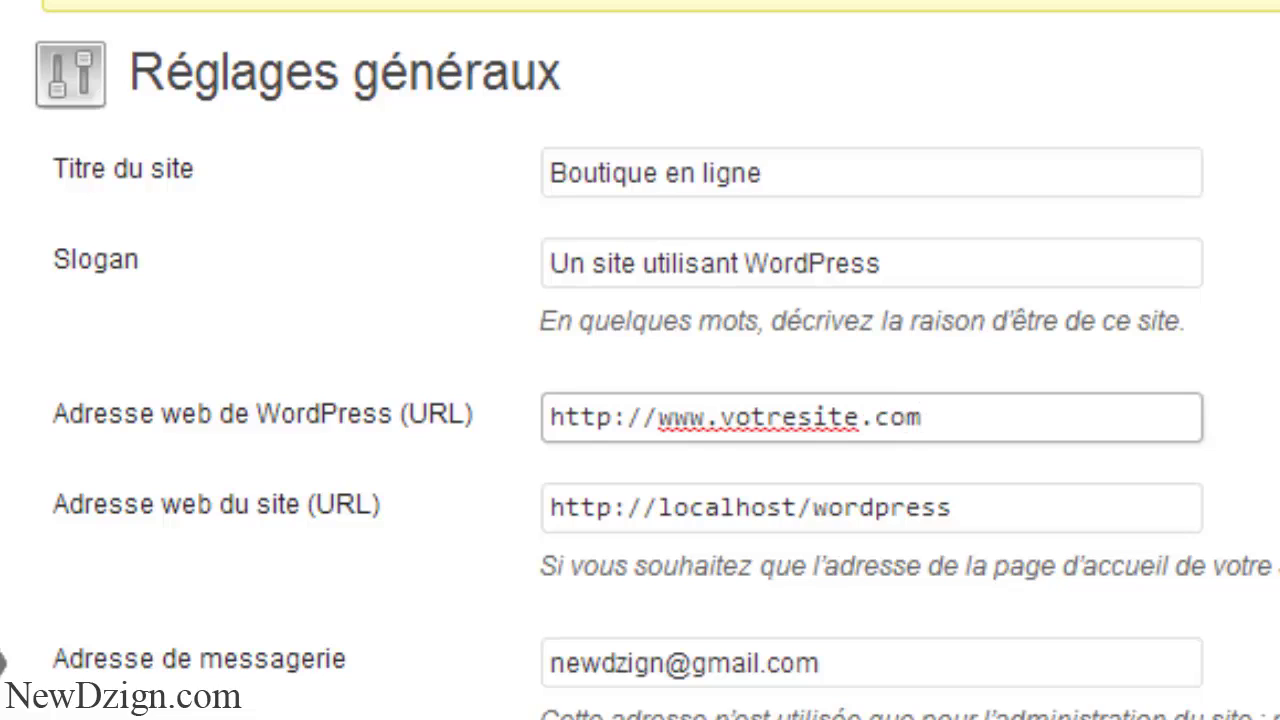
pyautogui.write('co')
pyautogui.press('BackSpace')
pyautogui.press('BackSpace')
pyautogui.press('BackSpace')
pyautogui.press('BackSpace')
pyautogui.press('BackSpace')
pyautogui.press('BackSpace')
pyautogui.press('BackSpace')
pyautogui.press('BackSpace')
pyautogui.press('BackSpace')
pyautogui.press('BackSpace')
pyautogui.press('BackSpace')
pyautogui.press('BackSpace')
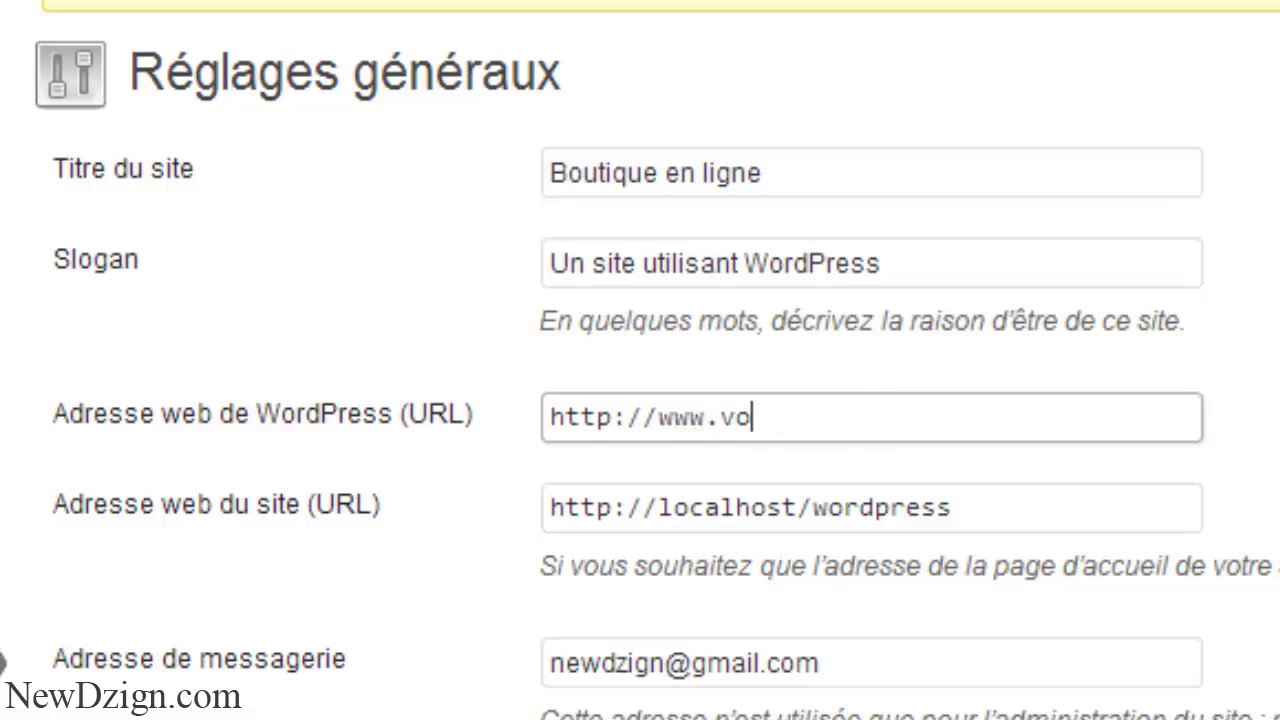
pyautogui.write('newdzign.com/boutique')
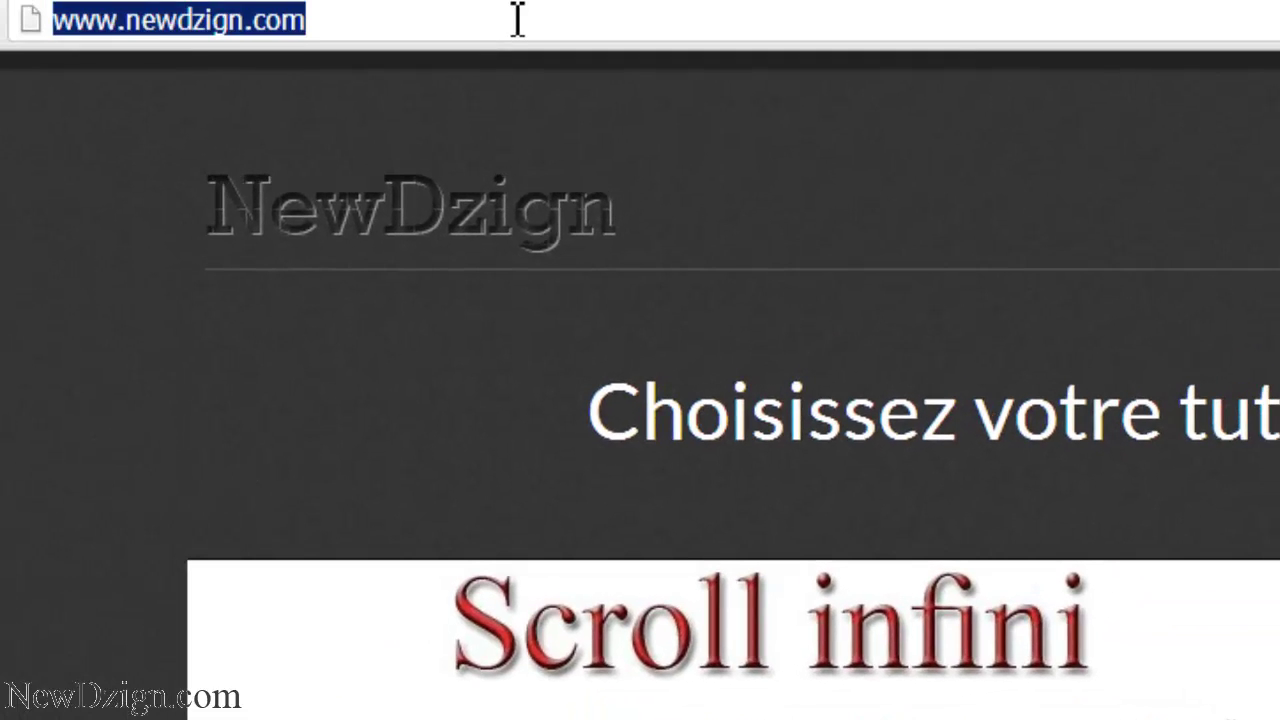
pyautogui.press('End')
pyautogui.write('/boutique')
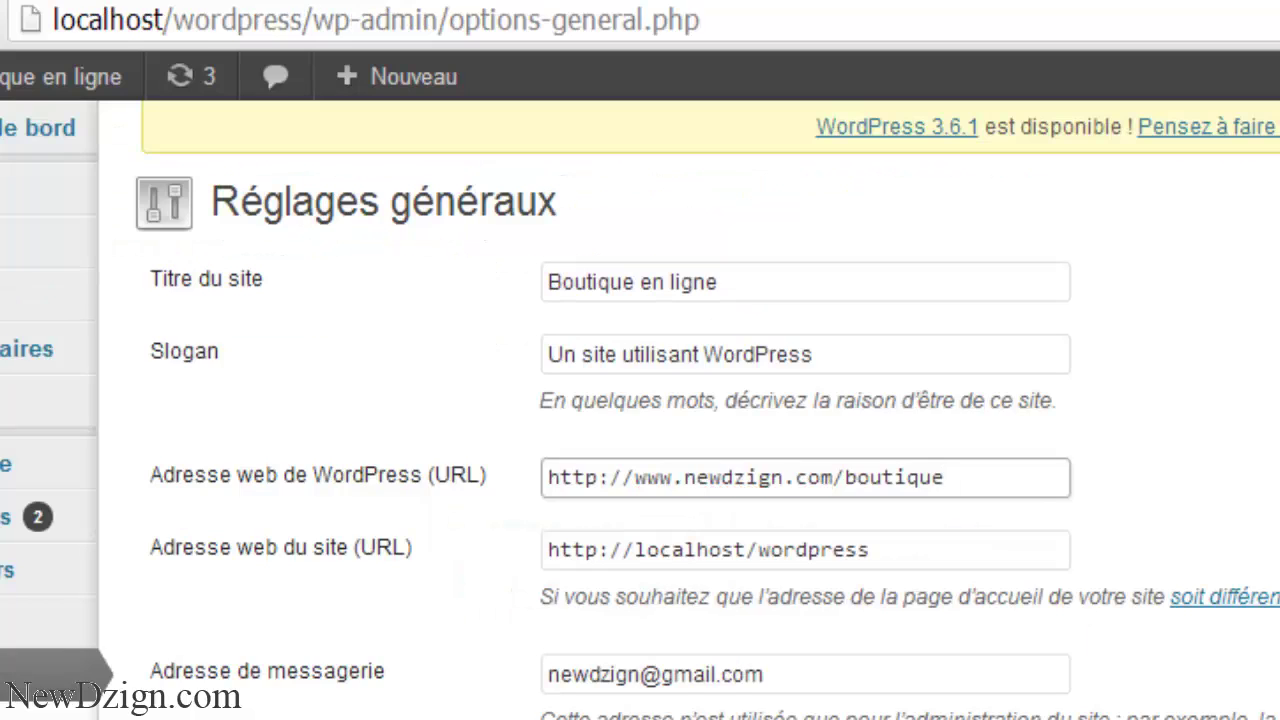
# - Copy the same boutique address into the site address field
pyautogui.click(1017, 486)
pyautogui.hotkey('ctrl', 'a')
pyautogui.hotkey('ctrl', 'c')
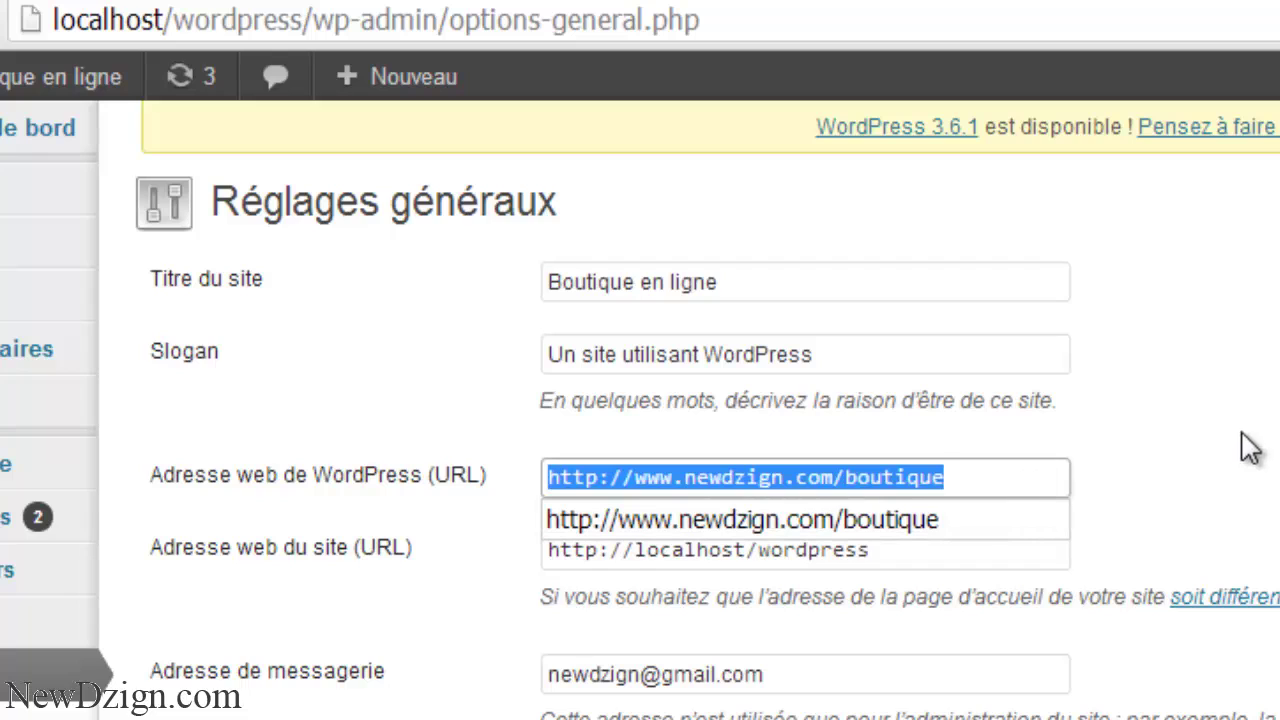
pyautogui.doubleClick(813, 550)
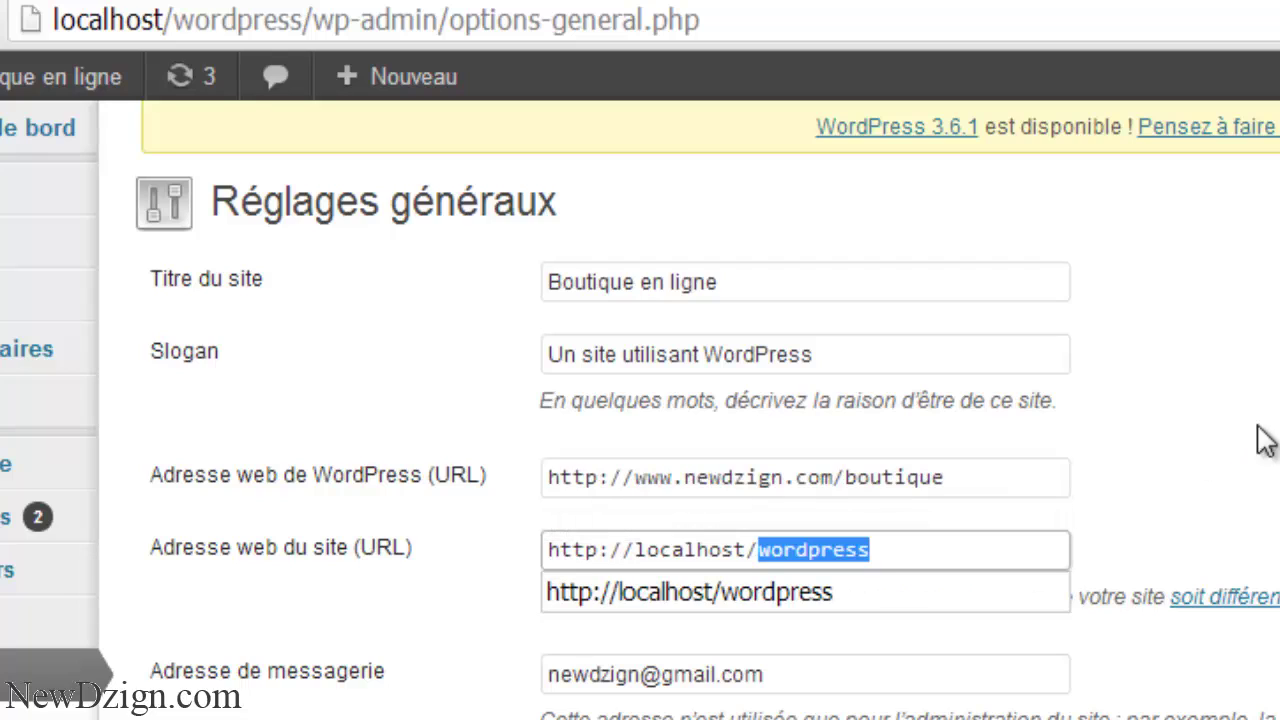
pyautogui.tripleClick(906, 552)
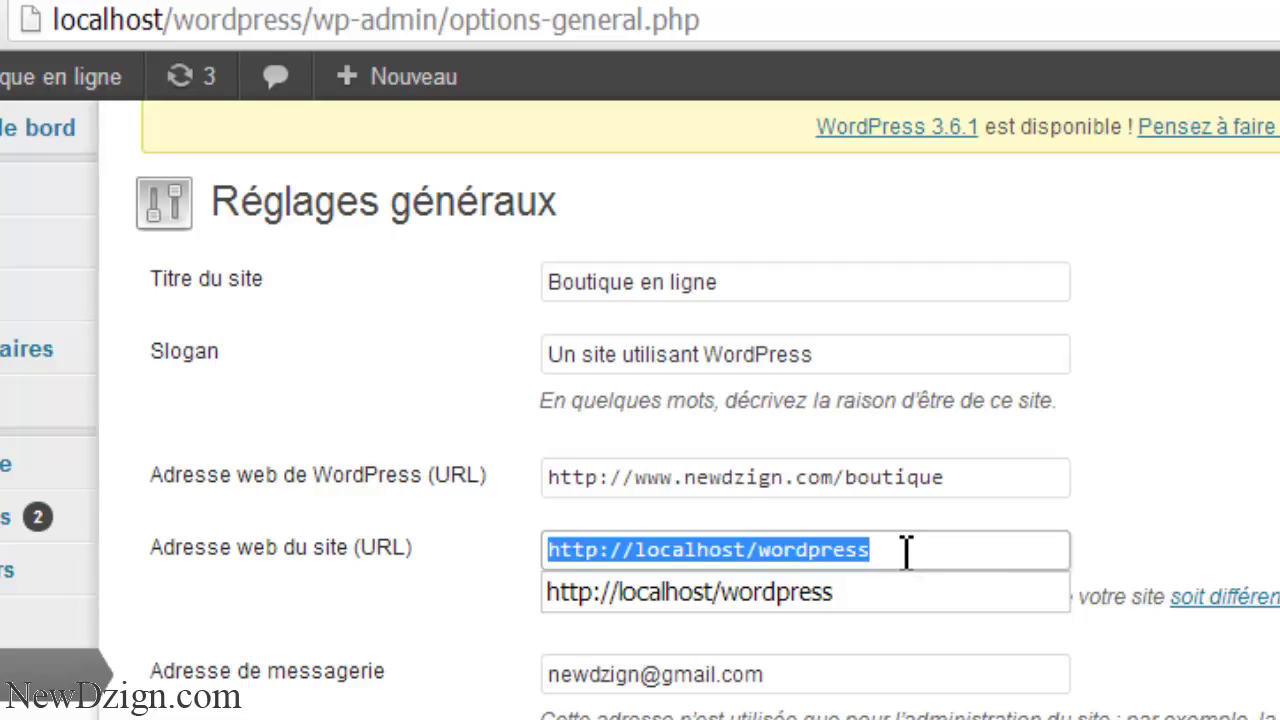
pyautogui.hotkey('ctrl', 'v')
pyautogui.click(1235, 480)
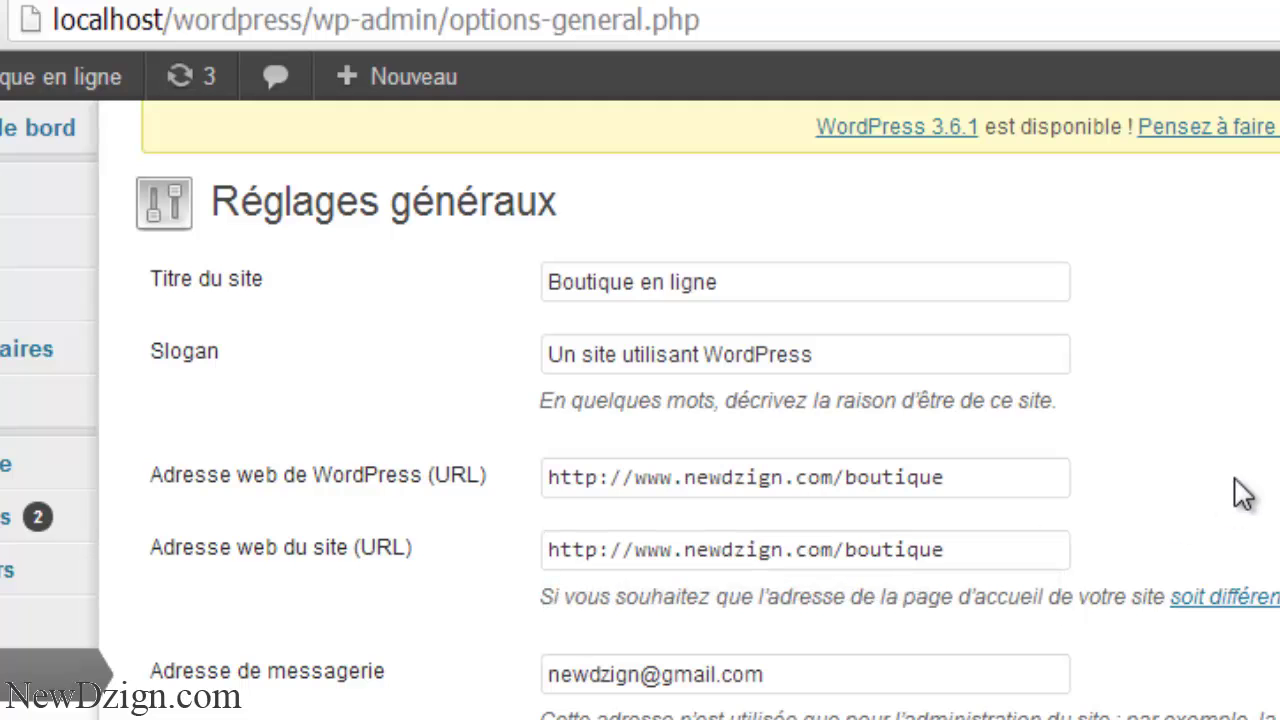
pyautogui.scroll(-5, 640, 400)
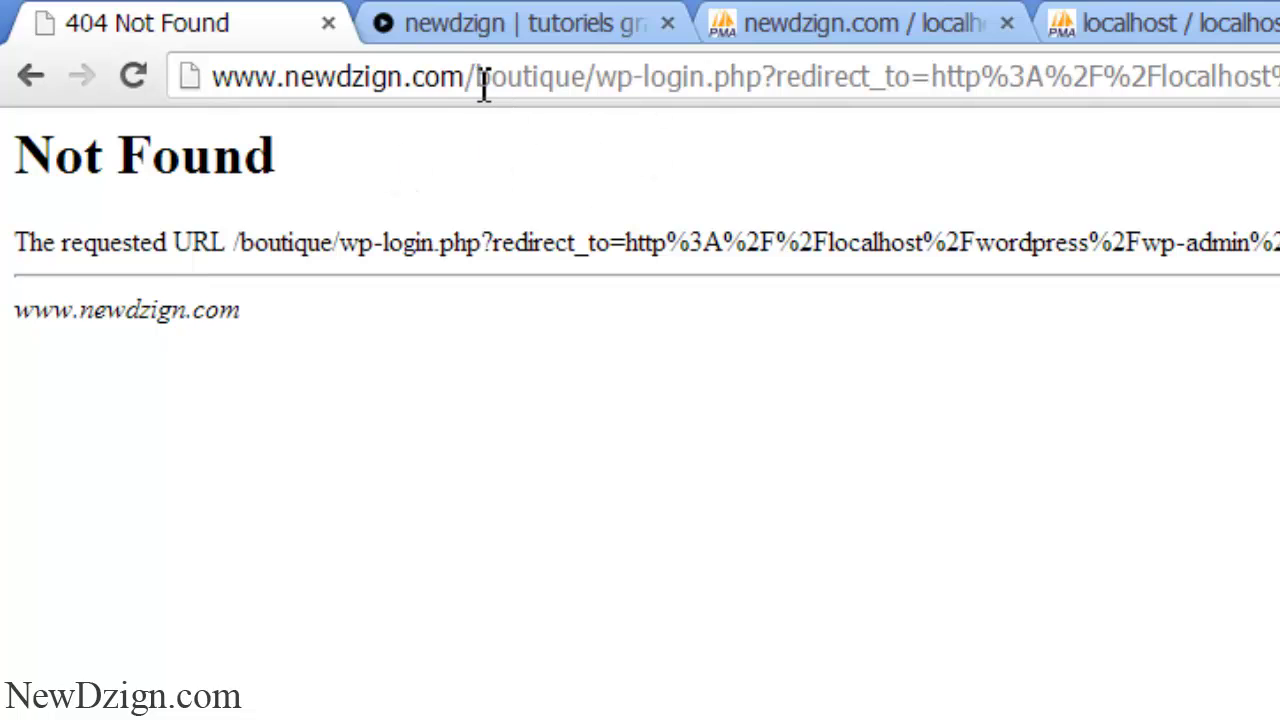
# - Swap the failing live address for localhost/wordpress in Chrome and load it
pyautogui.moveTo(477, 85); pyautogui.dragTo(597, 85)
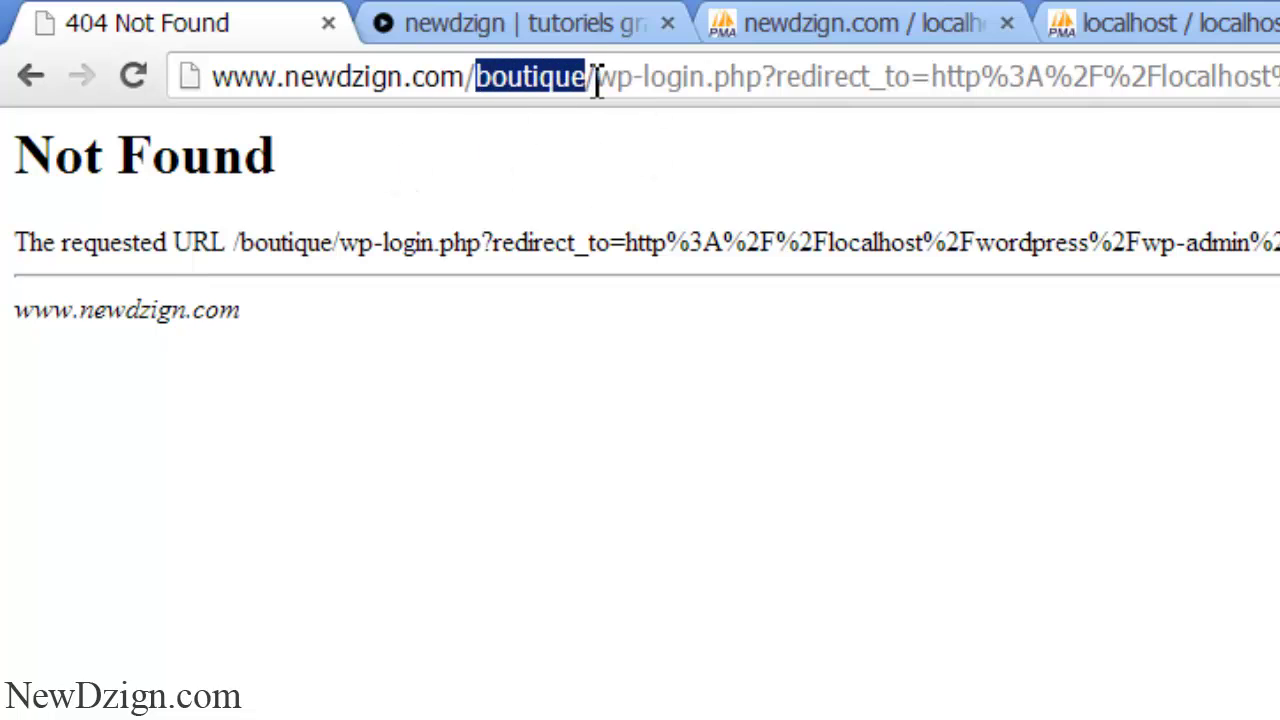
pyautogui.click(779, 63)
pyautogui.hotkey('ctrl', 'a')
pyautogui.write(';od')
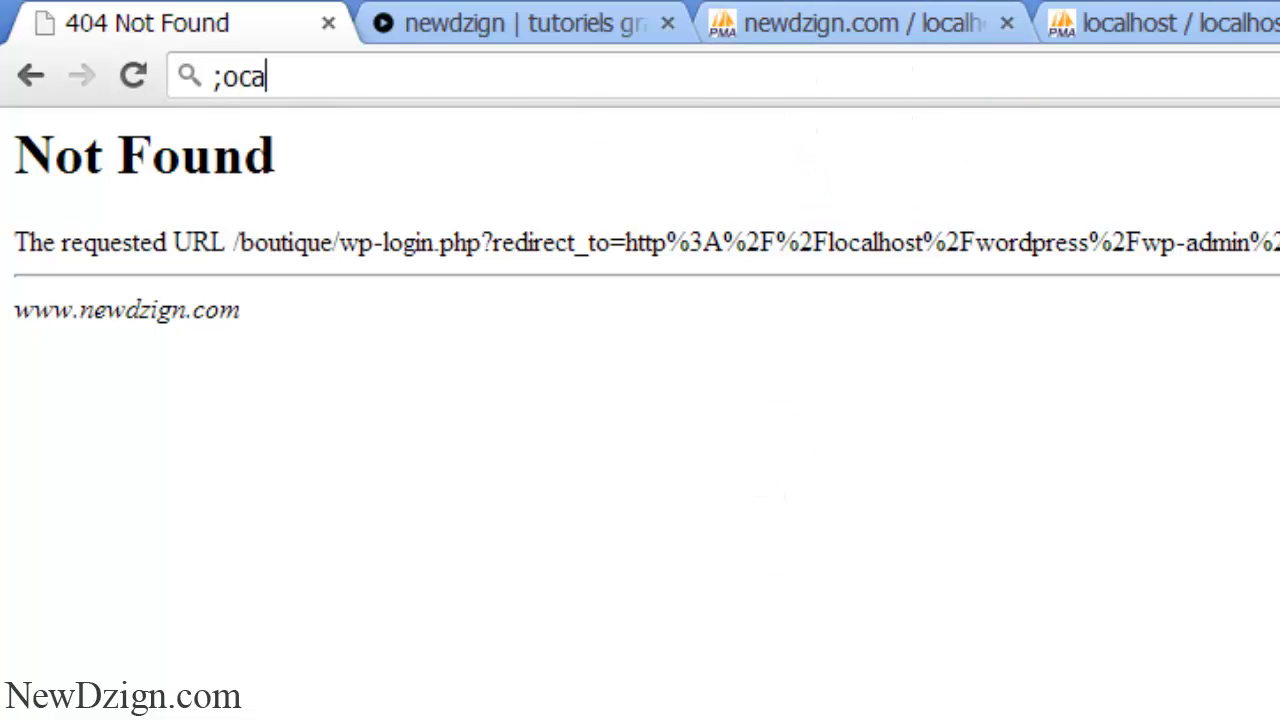
pyautogui.write('local')
pyautogui.press('Right')
pyautogui.press('BackSpace')
pyautogui.press('BackSpace')
pyautogui.press('BackSpace')
pyautogui.press('BackSpace')
pyautogui.press('BackSpace')
pyautogui.press('BackSpace')
pyautogui.press('BackSpace')
pyautogui.press('BackSpace')
pyautogui.press('BackSpace')
pyautogui.press('BackSpace')
pyautogui.press('BackSpace')
pyautogui.press('BackSpace')
pyautogui.press('BackSpace')
pyautogui.press('BackSpace')
pyautogui.press('BackSpace')
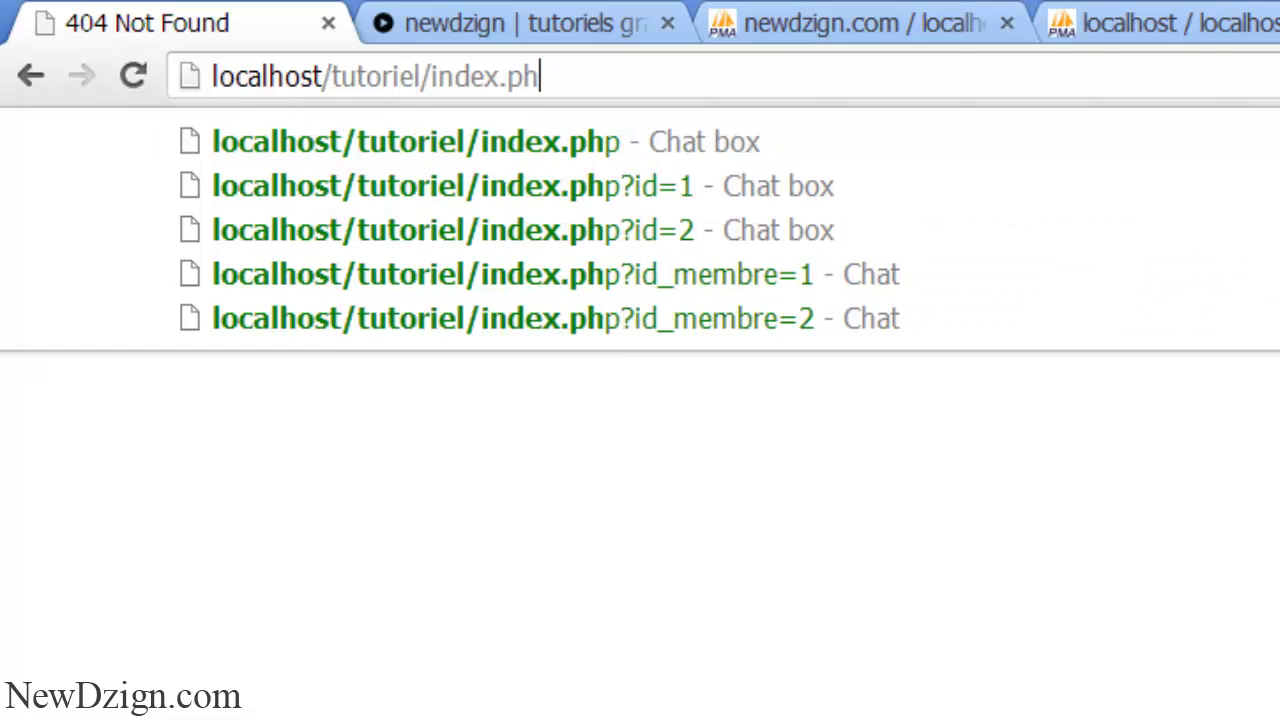
pyautogui.press('BackSpace')
pyautogui.press('BackSpace')
pyautogui.write('wordpress')
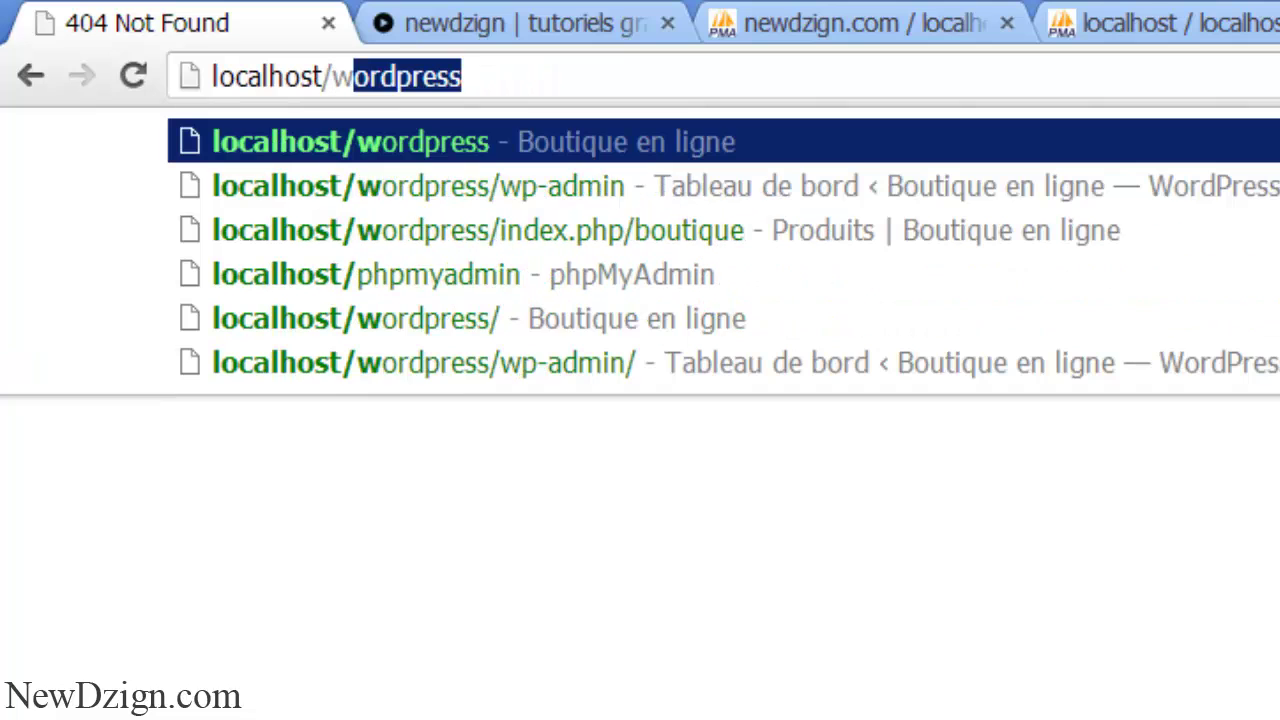
pyautogui.press('Right')
pyautogui.press('Return')
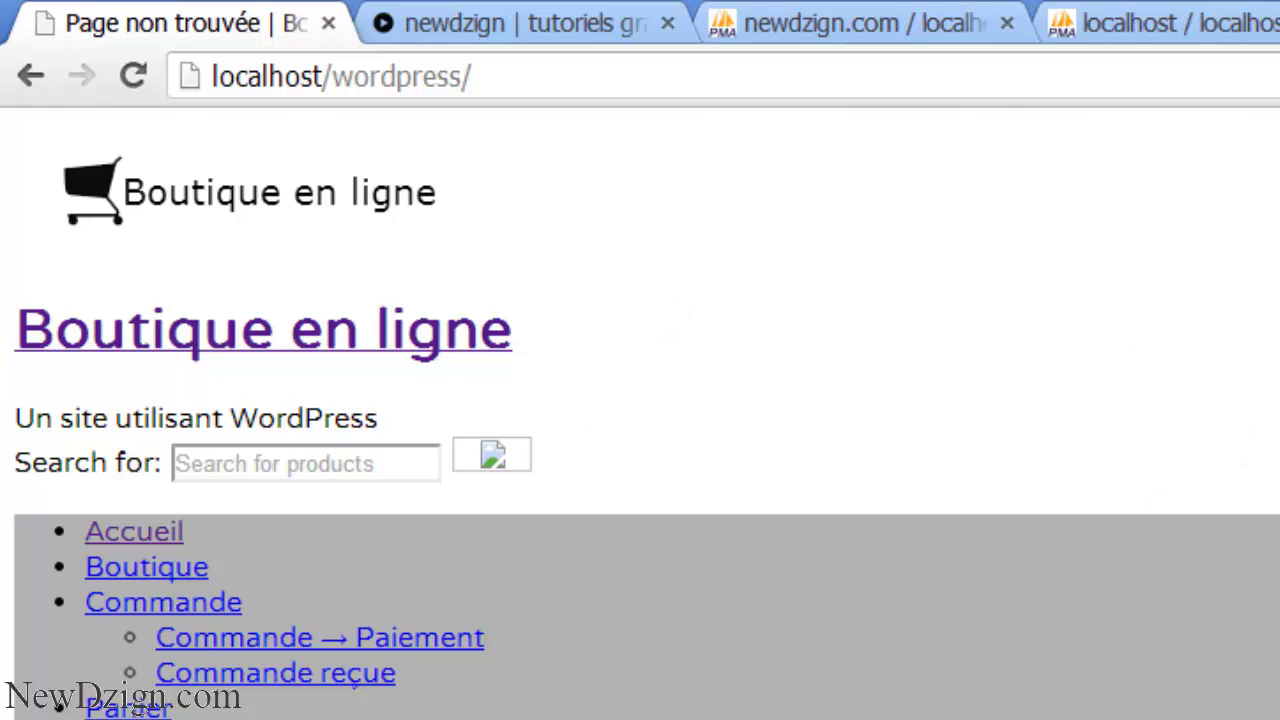
pyautogui.click(1095, 16)
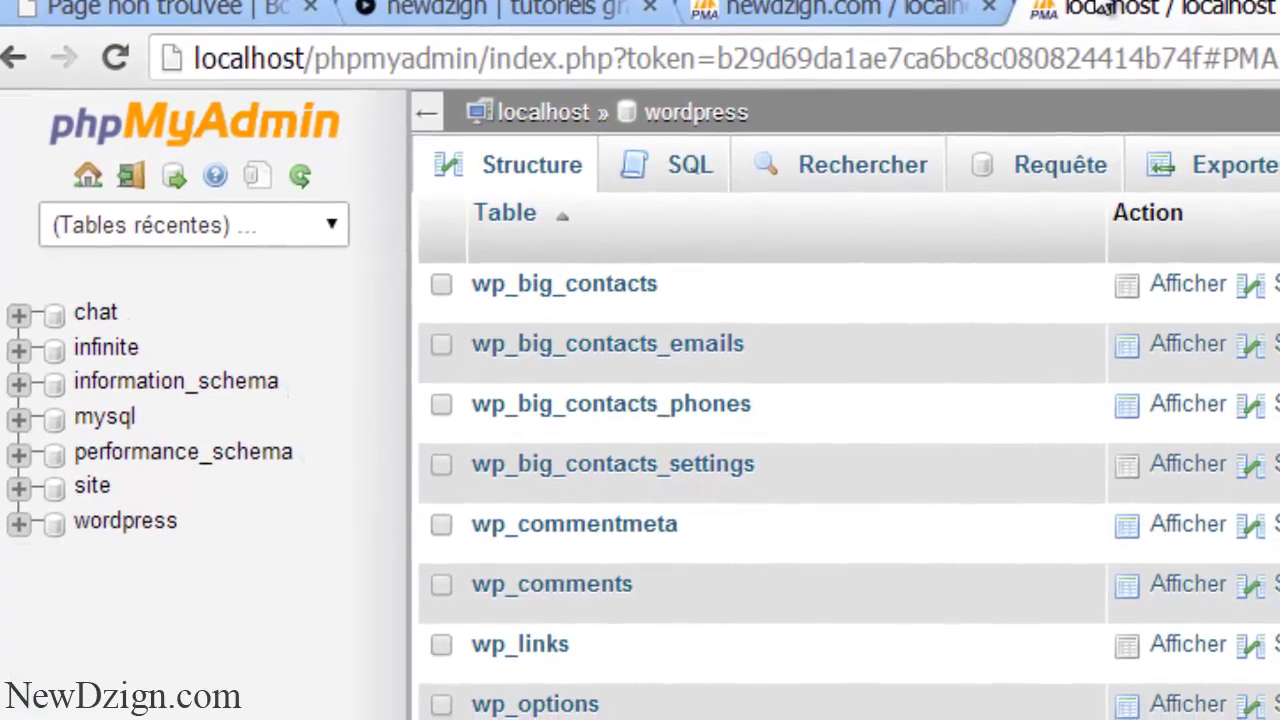
pyautogui.click(124, 517)
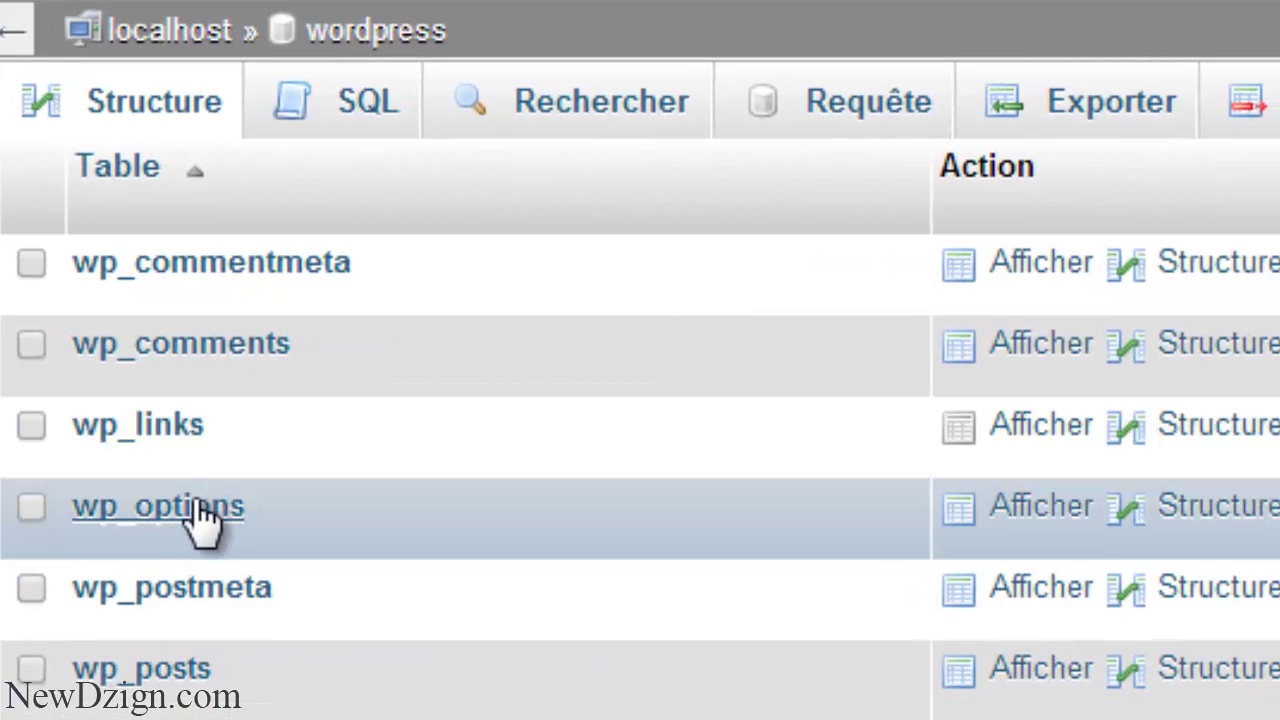
pyautogui.click(182, 517)
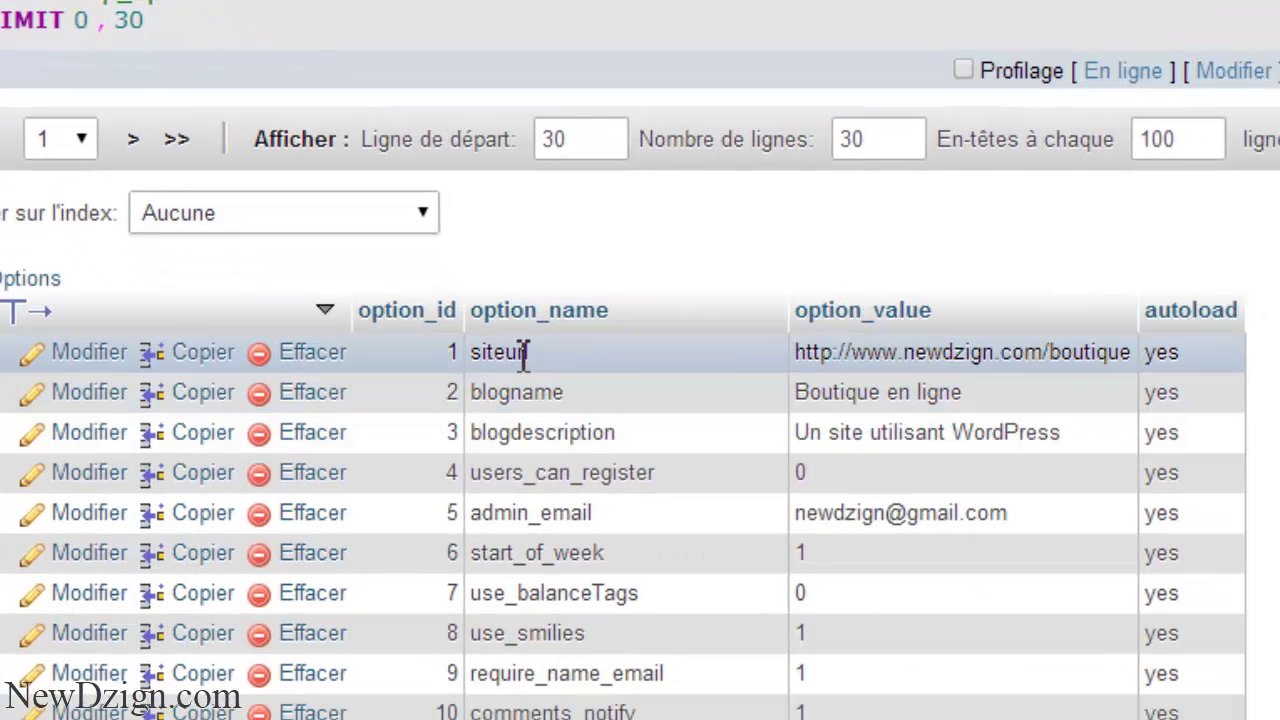
pyautogui.click(88, 354)
pyautogui.moveTo(659, 95); pyautogui.dragTo(340, 108)
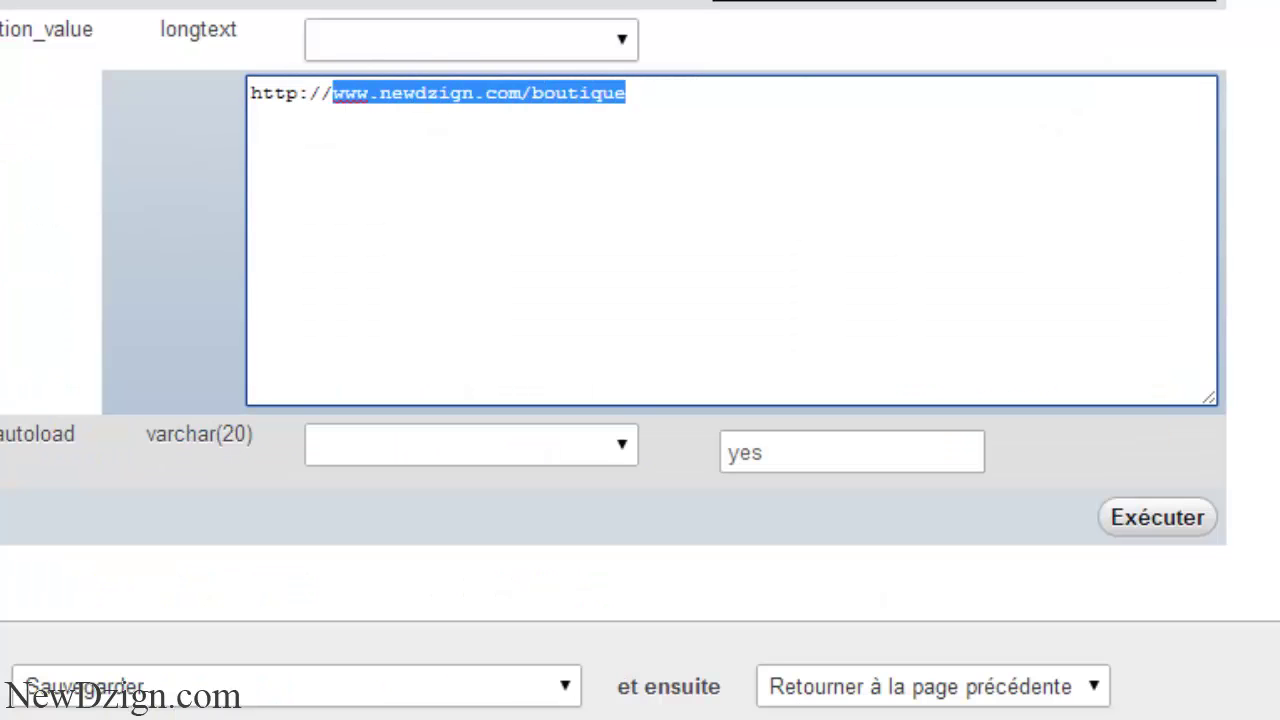
pyautogui.write('localhost/wo')
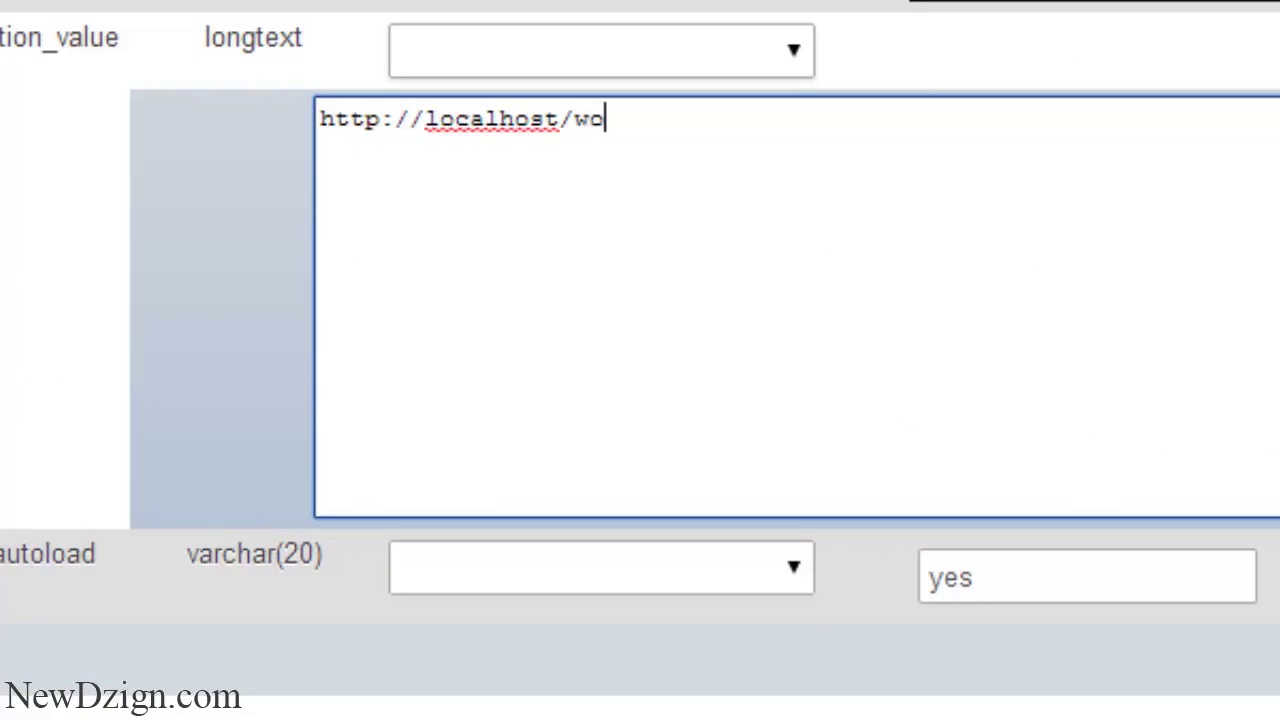
pyautogui.write('rdpress')
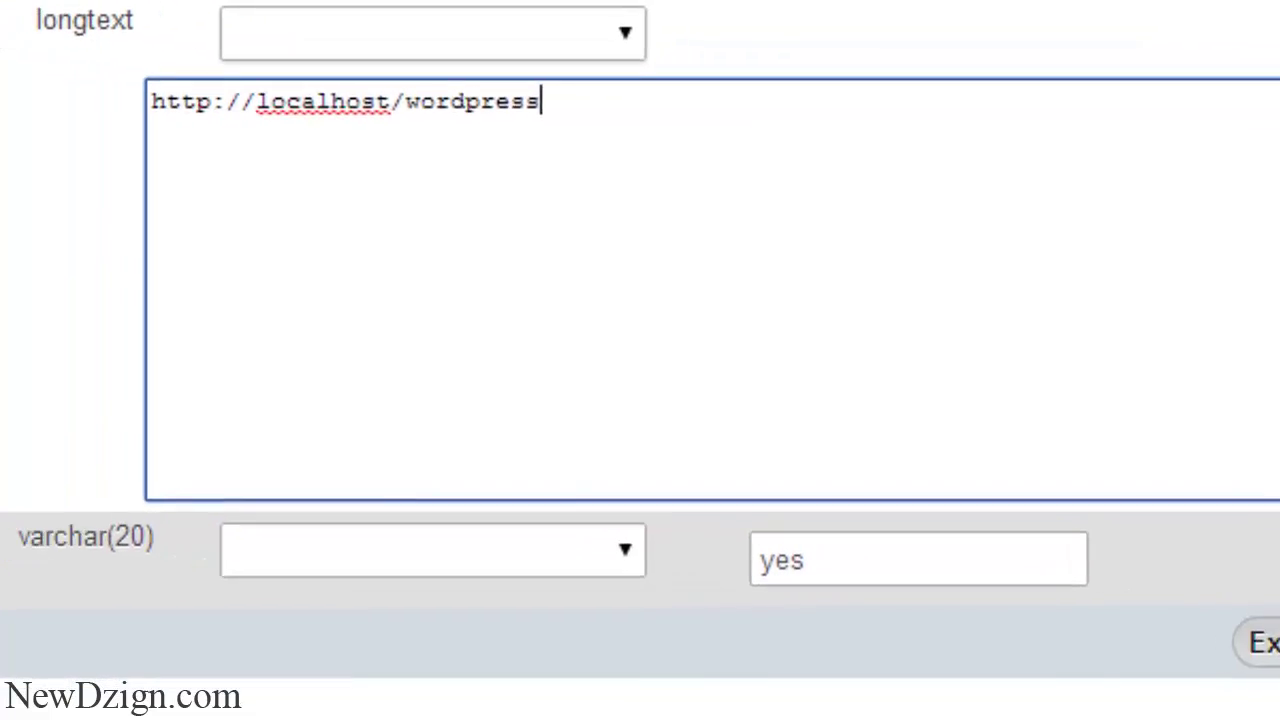
pyautogui.click(1274, 644)
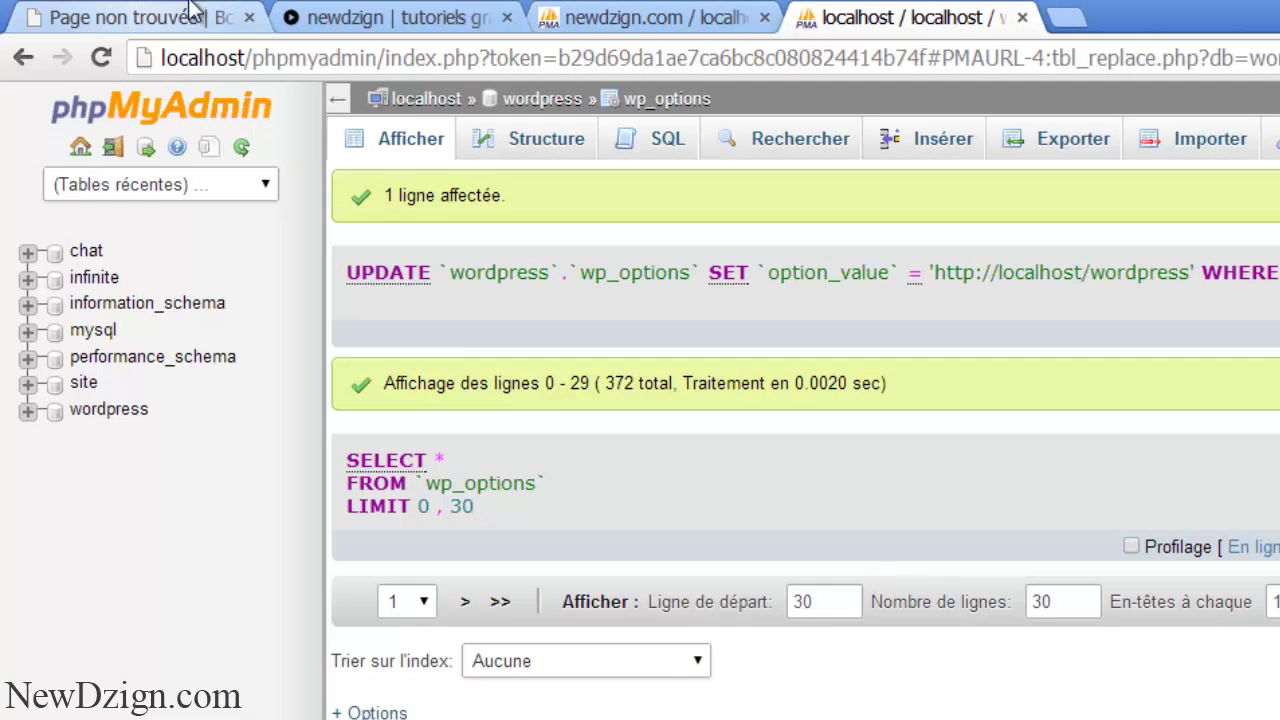
pyautogui.click(136, 16)
pyautogui.click(104, 57)
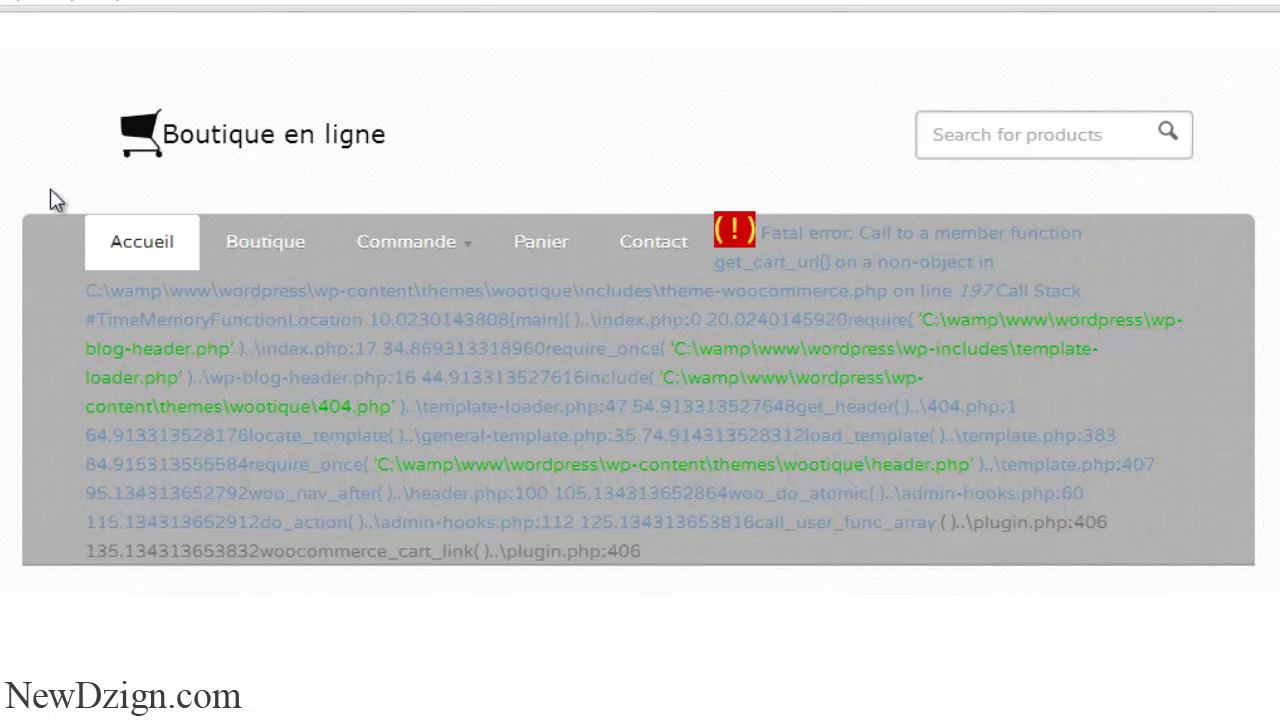
# - Go to localhost/wordpress/wp-admin and open the general settings
pyautogui.hotkey('ctrl', 'l')
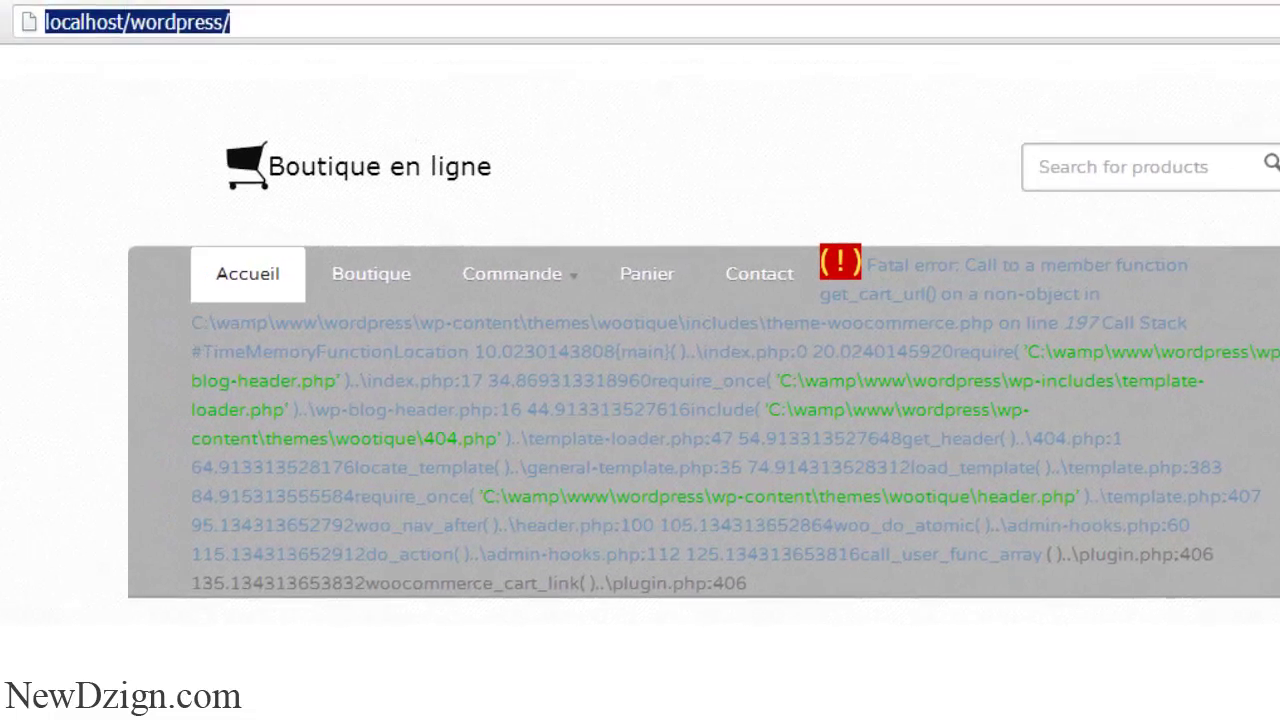
pyautogui.press('End')
pyautogui.write('wp')
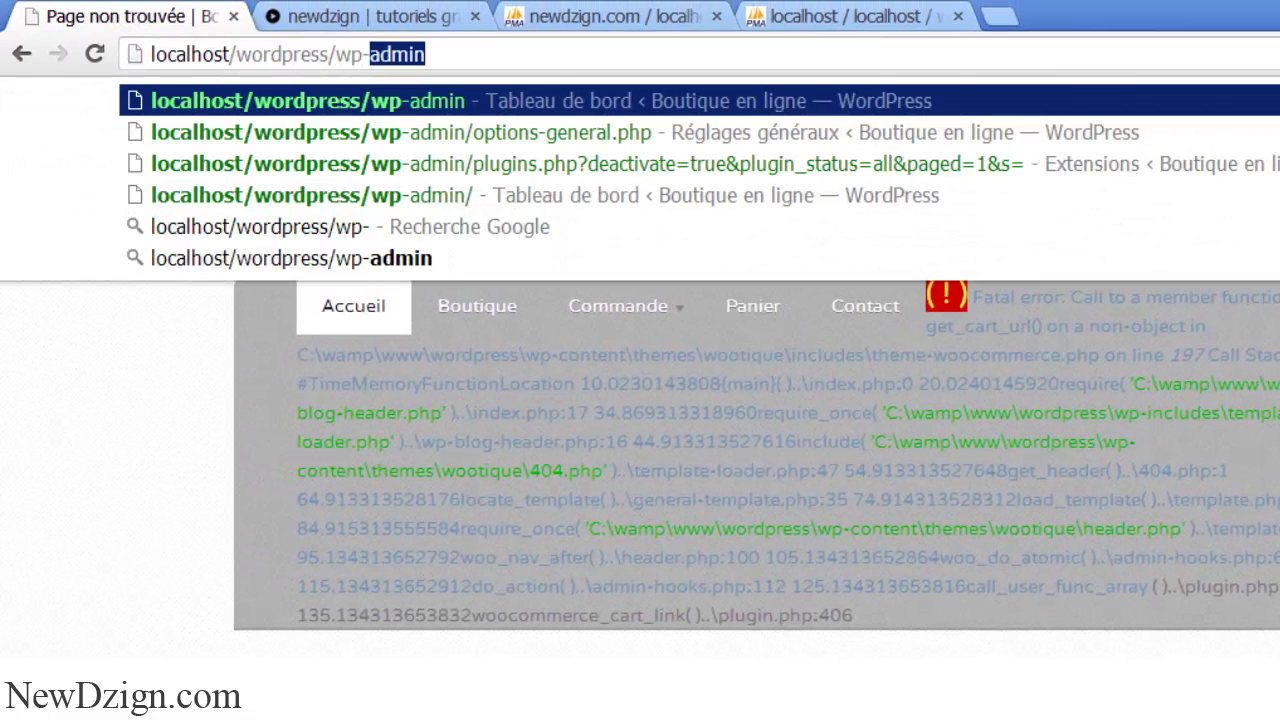
pyautogui.press('Return')
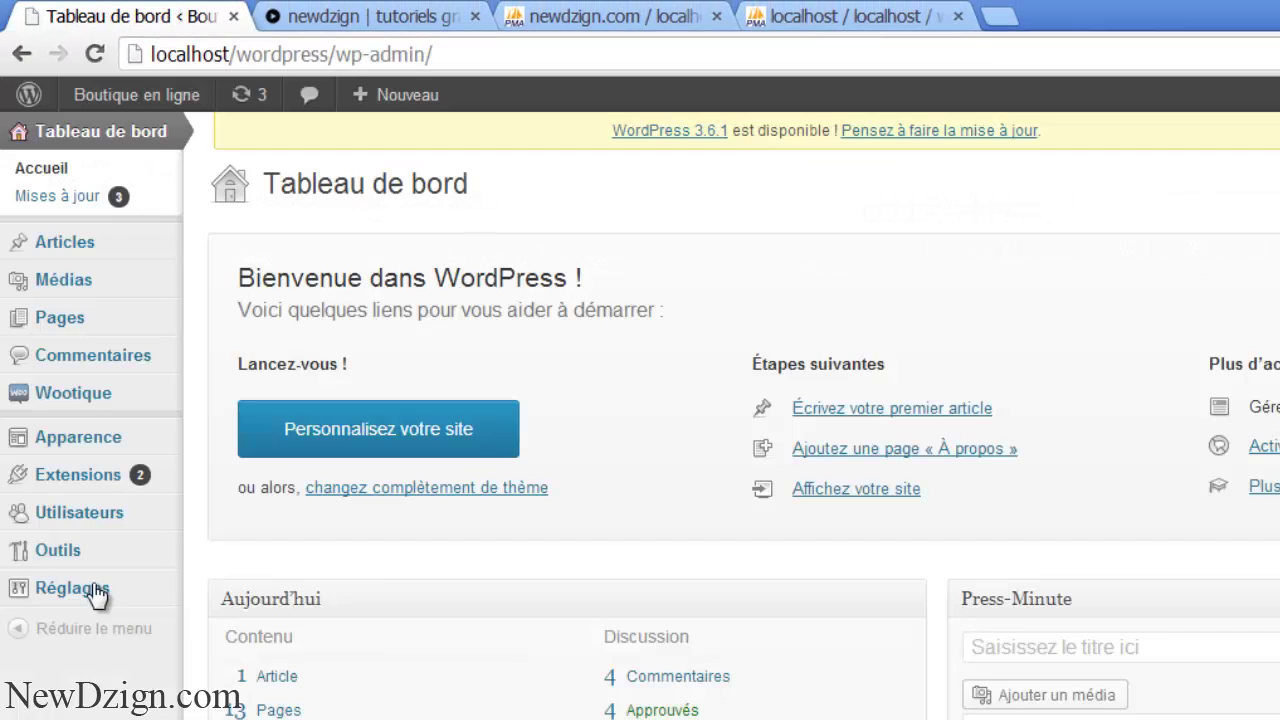
pyautogui.click(86, 588)
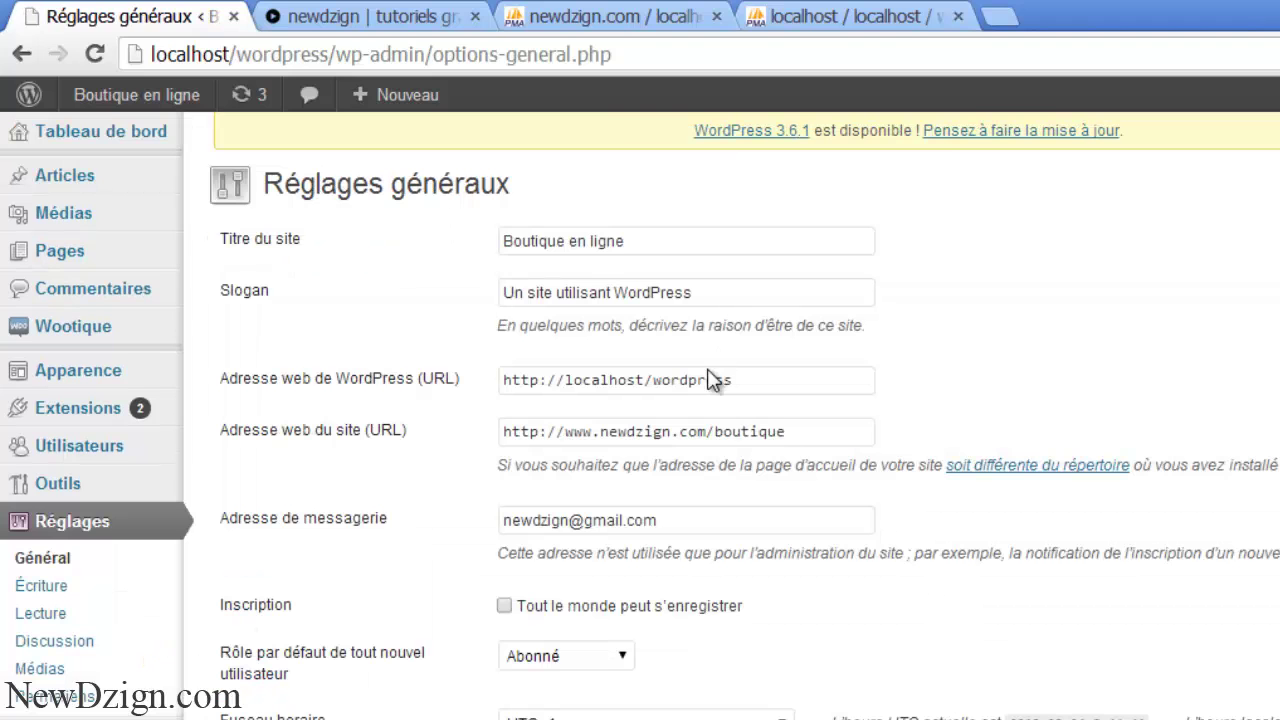
pyautogui.moveTo(750, 378); pyautogui.dragTo(493, 365)
pyautogui.hotkey('ctrl', 'c')
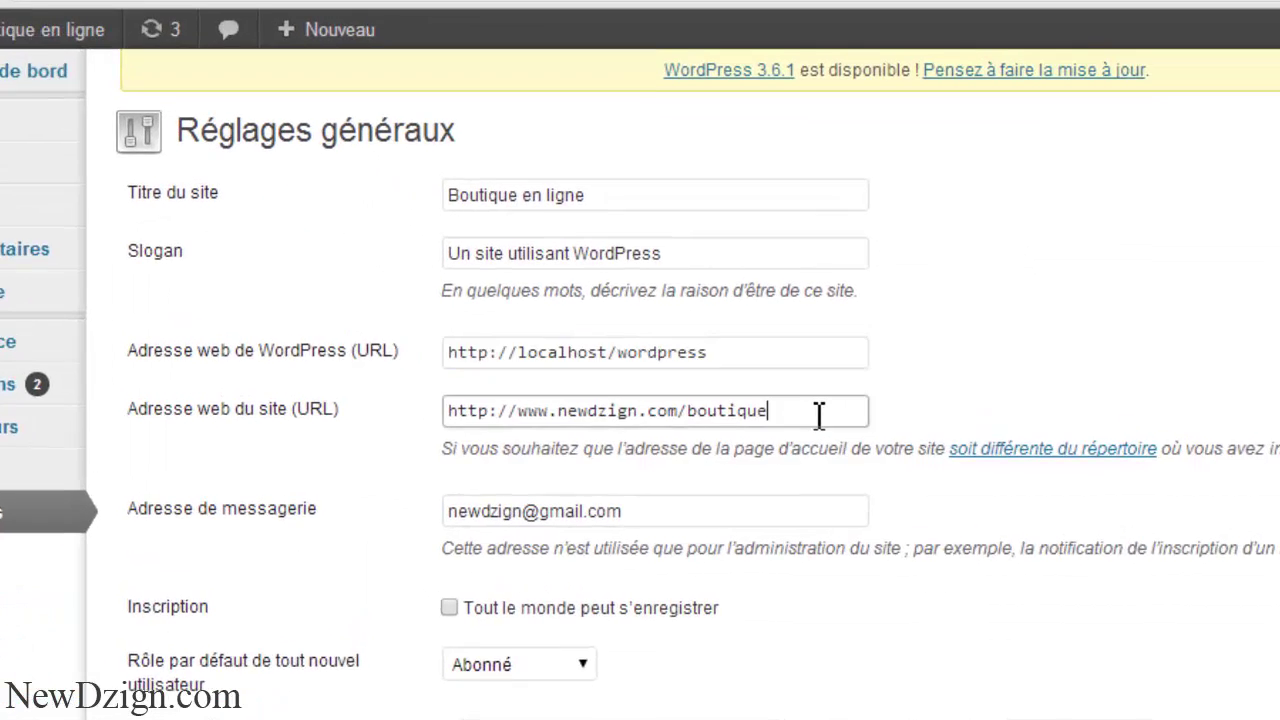
pyautogui.tripleClick(833, 431)
pyautogui.press('BackSpace')
pyautogui.hotkey('ctrl', 'v')
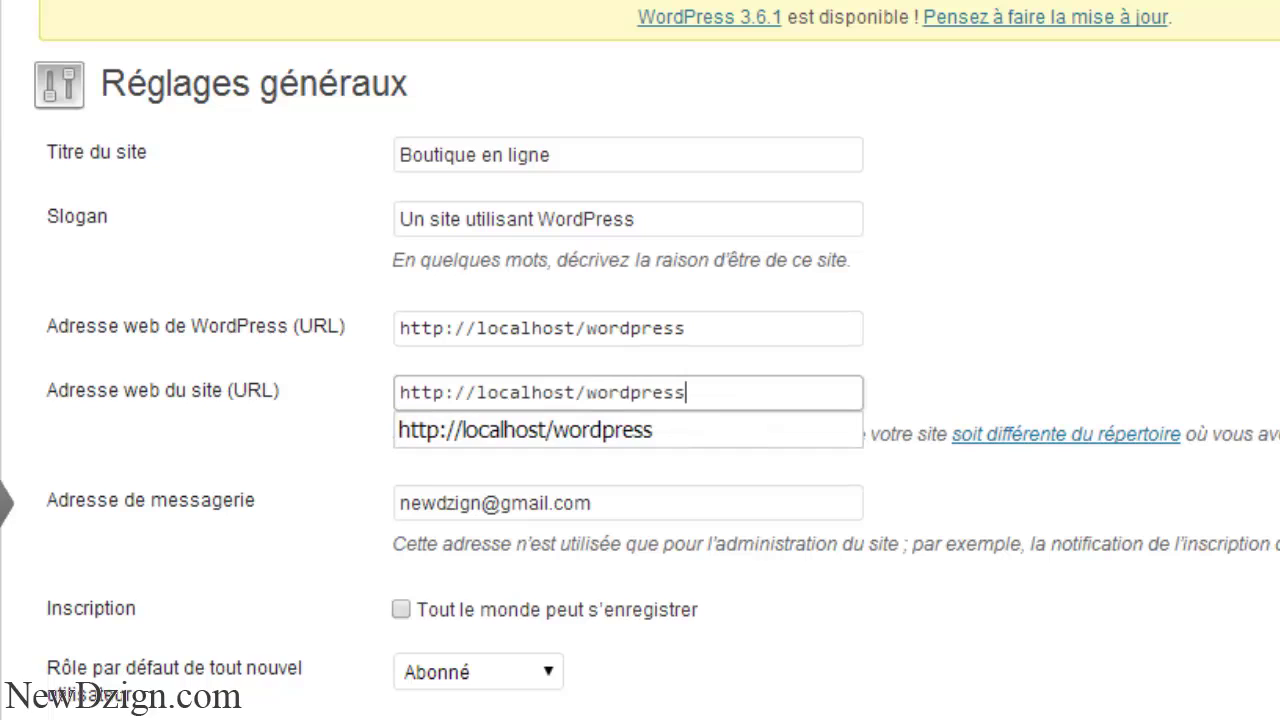
pyautogui.tripleClick(788, 325)
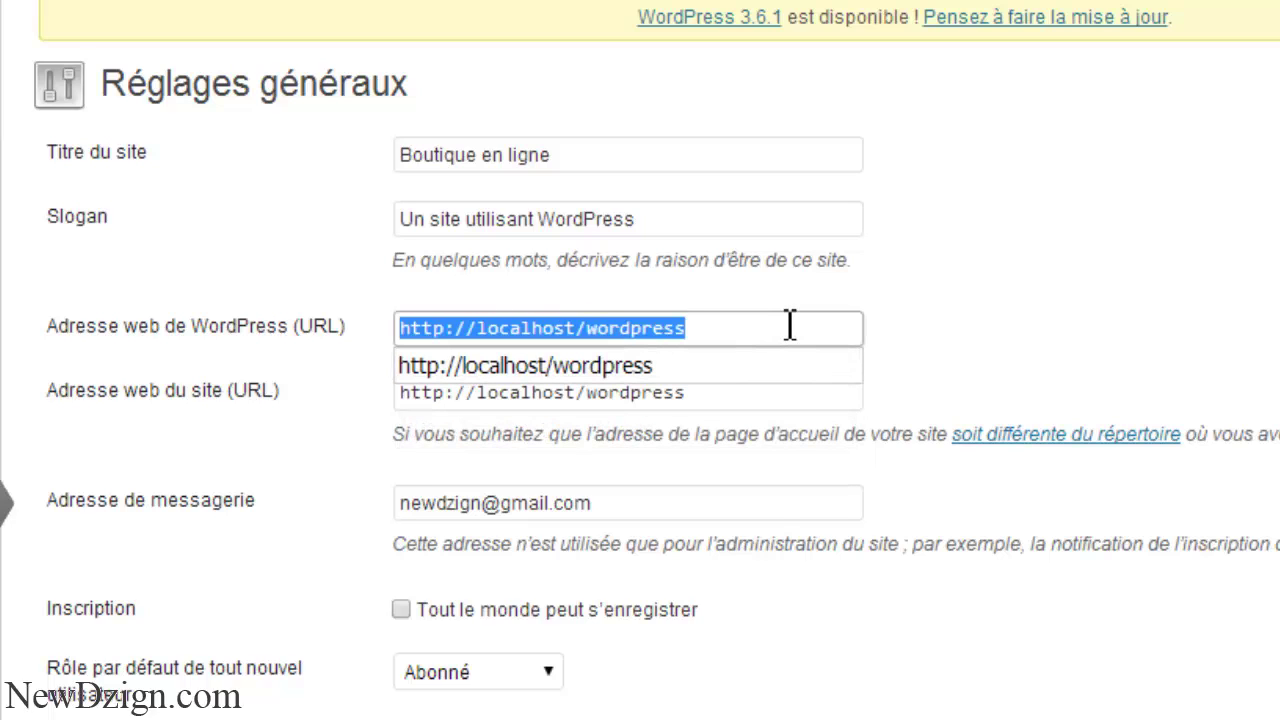
pyautogui.hotkey('ctrl', 'v')
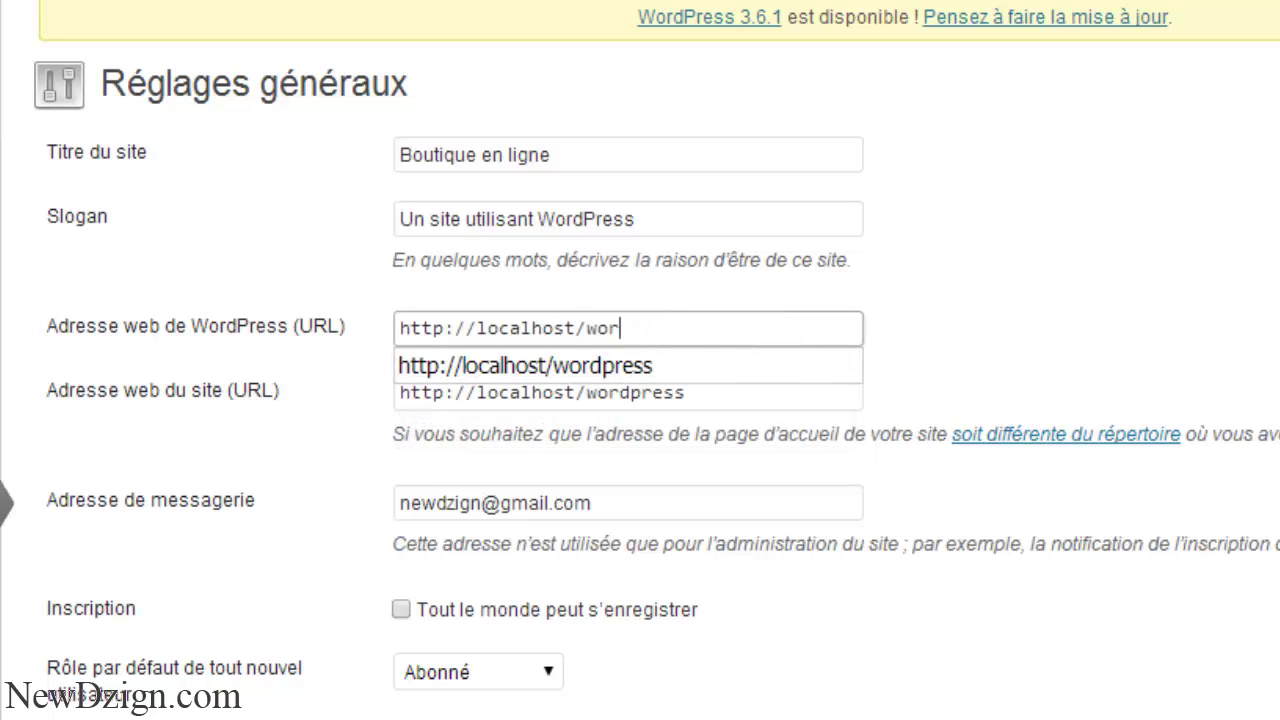
pyautogui.press('BackSpace')
pyautogui.press('BackSpace')
pyautogui.press('BackSpace')
pyautogui.press('BackSpace')
pyautogui.press('BackSpace')
pyautogui.press('BackSpace')
pyautogui.press('BackSpace')
pyautogui.press('BackSpace')
pyautogui.press('BackSpace')
pyautogui.press('BackSpace')
pyautogui.press('BackSpace')
pyautogui.press('BackSpace')
pyautogui.press('BackSpace')
pyautogui.press('BackSpace')
pyautogui.press('BackSpace')
pyautogui.press('BackSpace')
pyautogui.press('BackSpace')
pyautogui.press('BackSpace')
pyautogui.press('BackSpace')
pyautogui.press('Down')
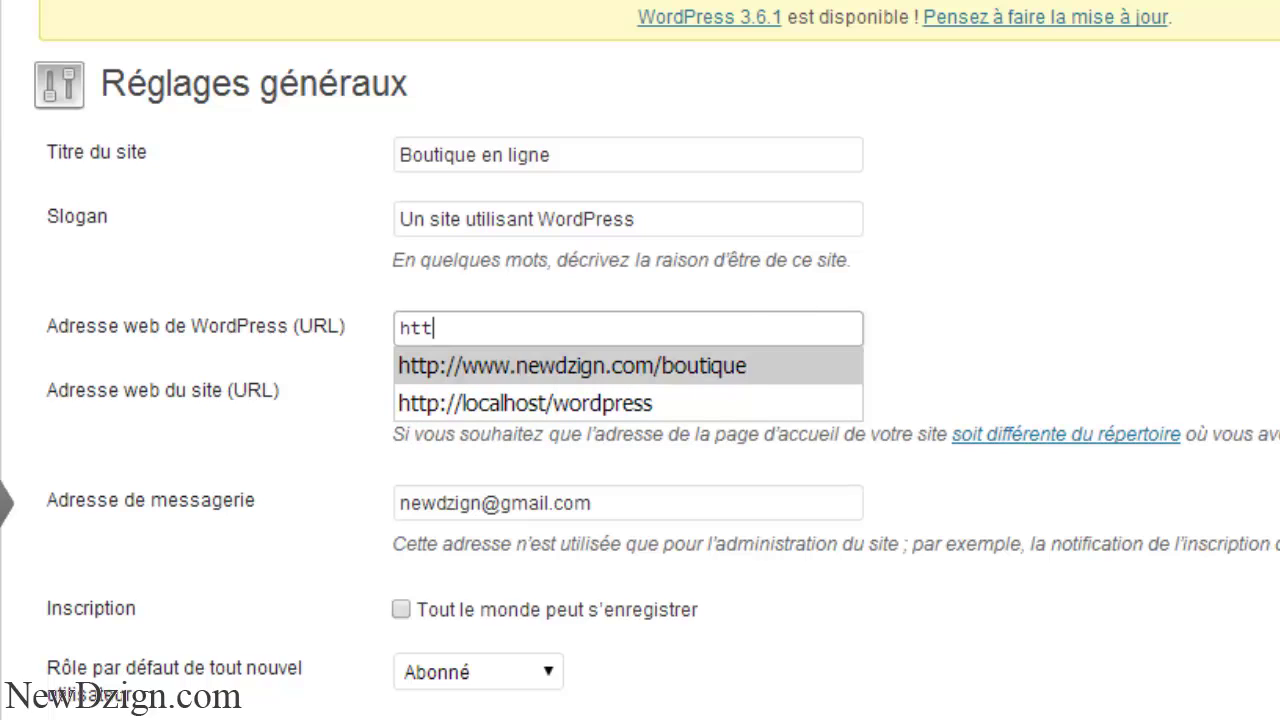
pyautogui.press('Return')
pyautogui.hotkey('ctrl', 'a')
pyautogui.hotkey('ctrl', 'c')
pyautogui.click(774, 393)
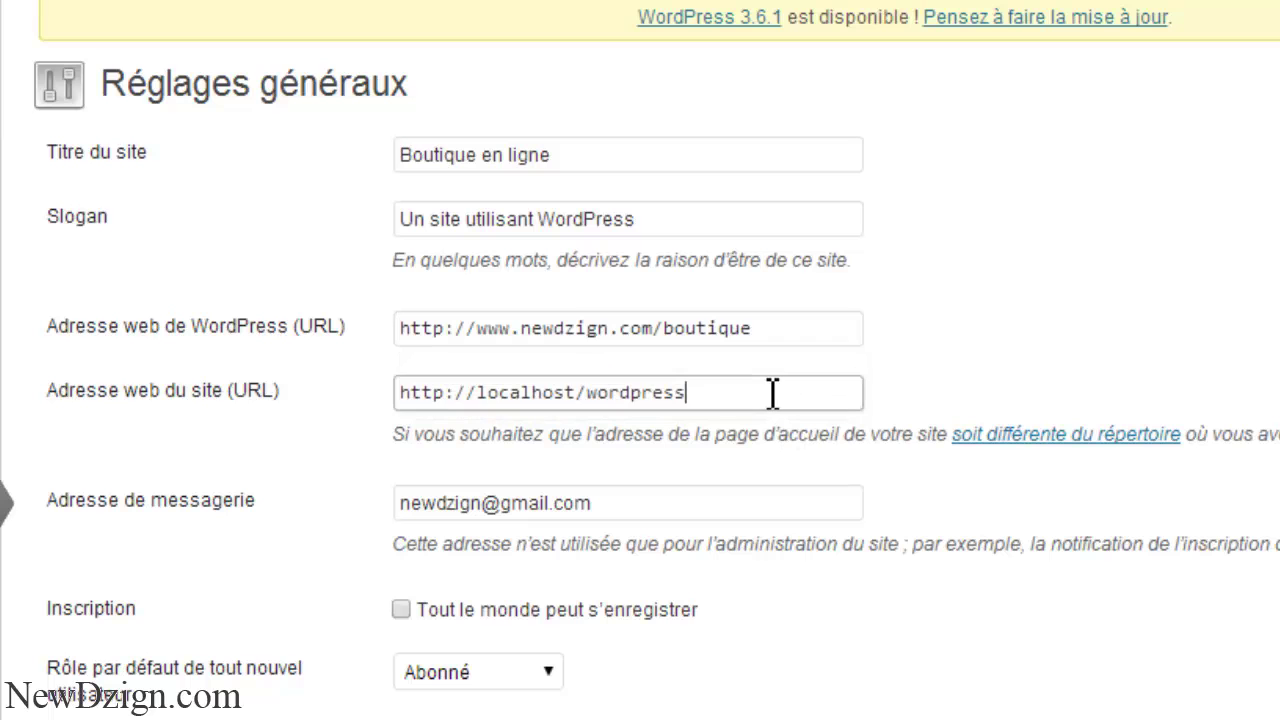
pyautogui.hotkey('ctrl', 'a')
pyautogui.press('BackSpace')
pyautogui.hotkey('ctrl', 'v')
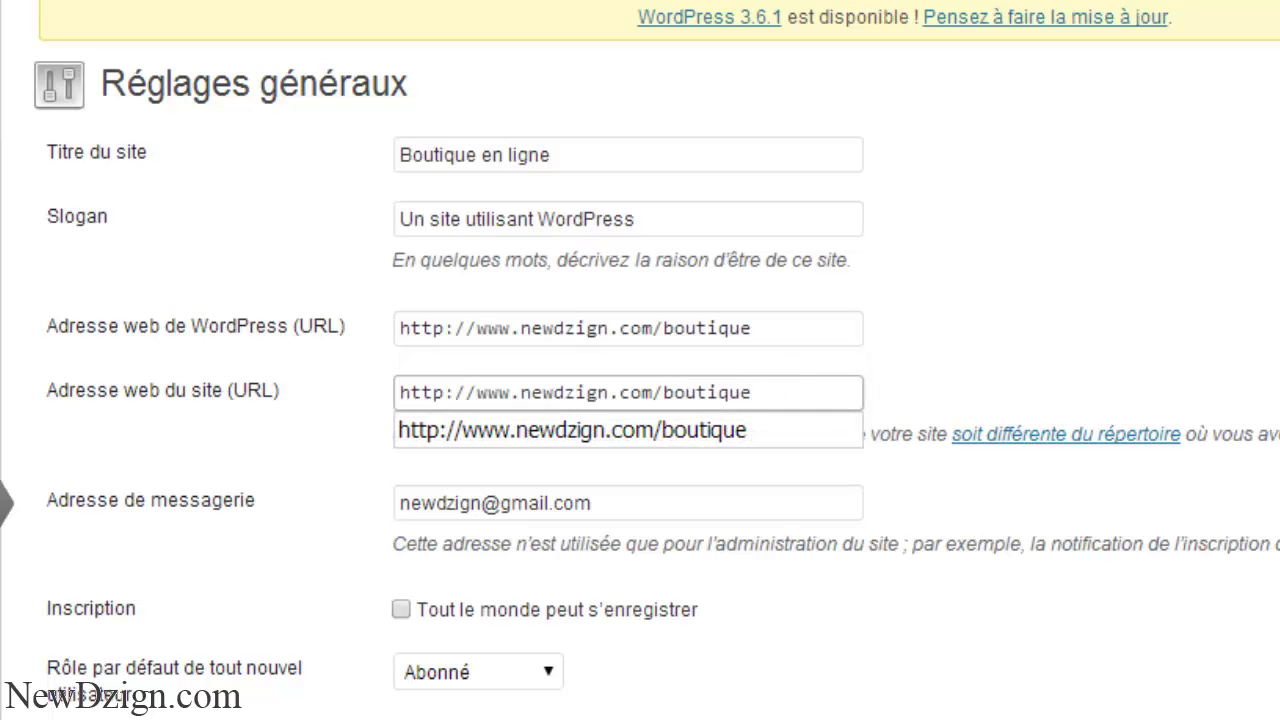
pyautogui.scroll(-7, 803, 666)
pyautogui.click(215, 678)
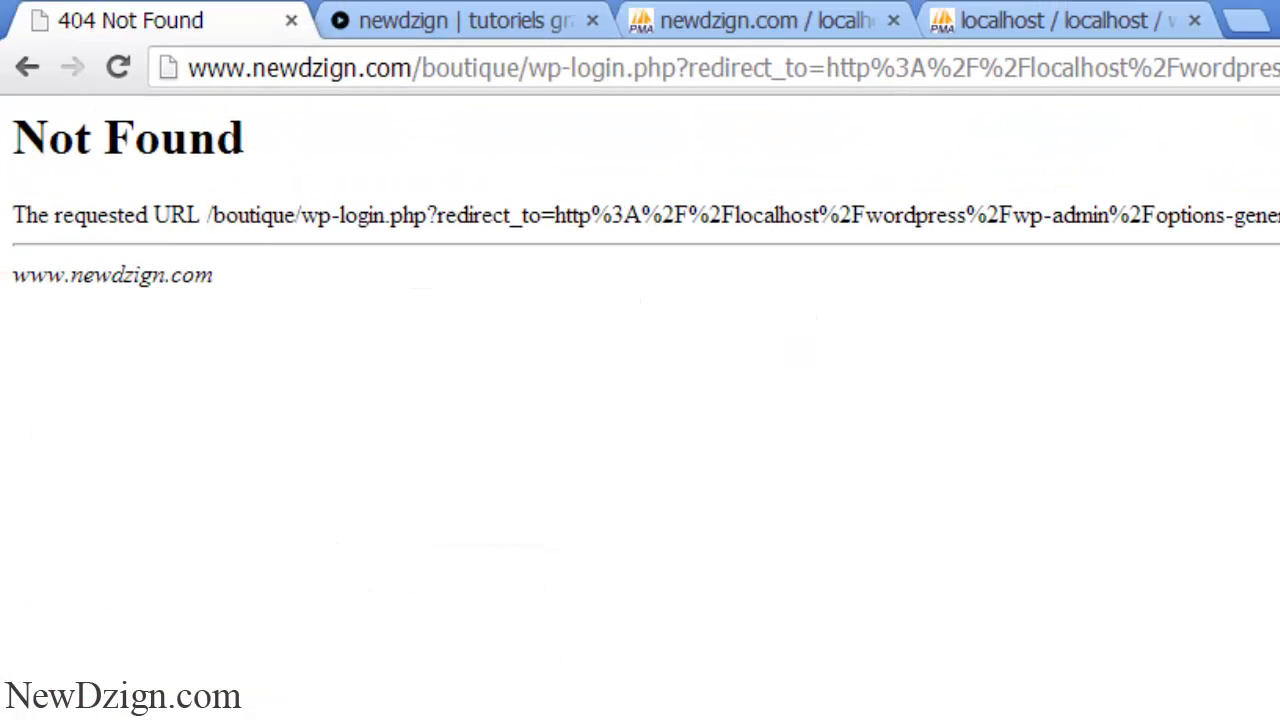
# - Open the Windows Start menu to reach the computer's files
pyautogui.press('super')
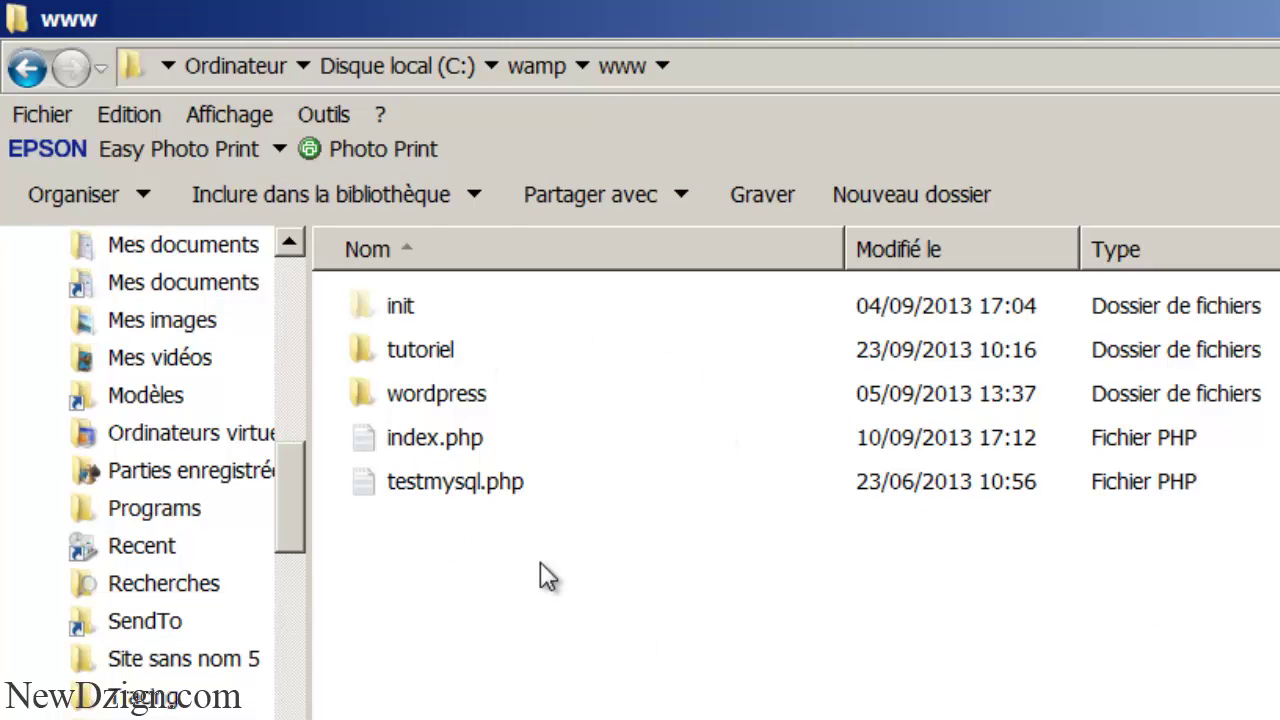
# - Open wp-config.php from C:\wamp\www\wordpress in the code editor
pyautogui.doubleClick(472, 396)
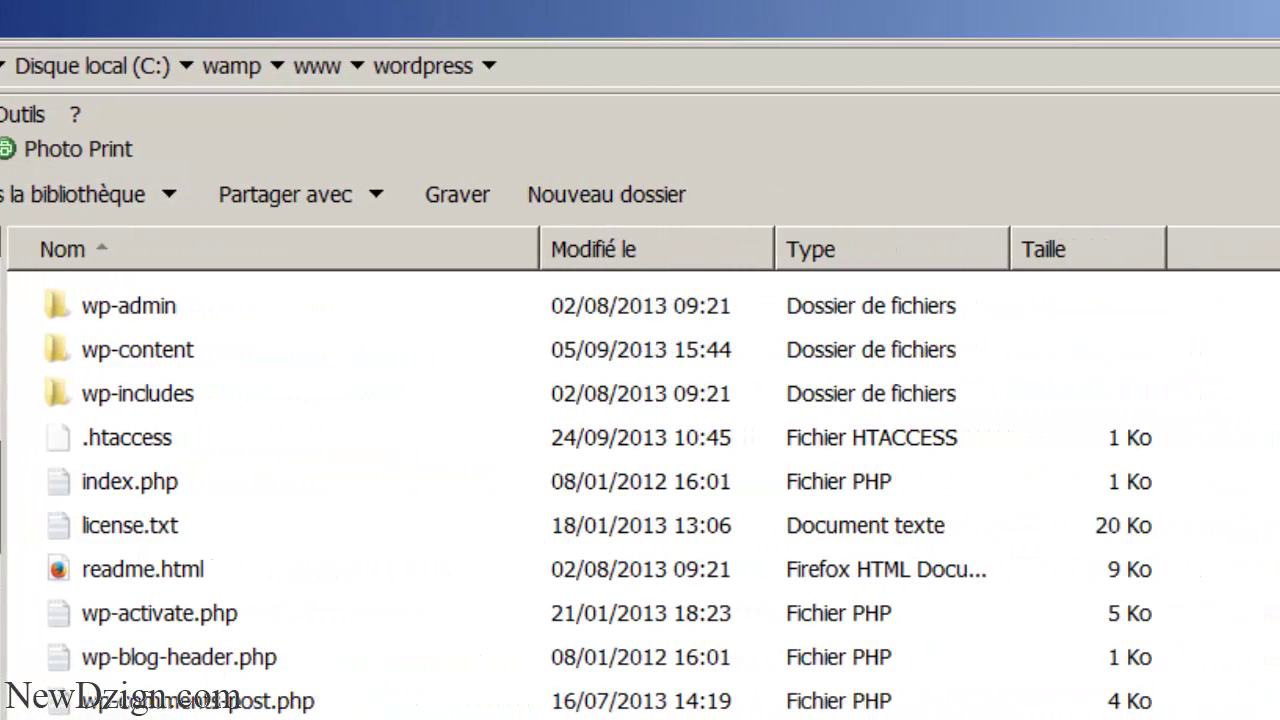
pyautogui.click(172, 620)
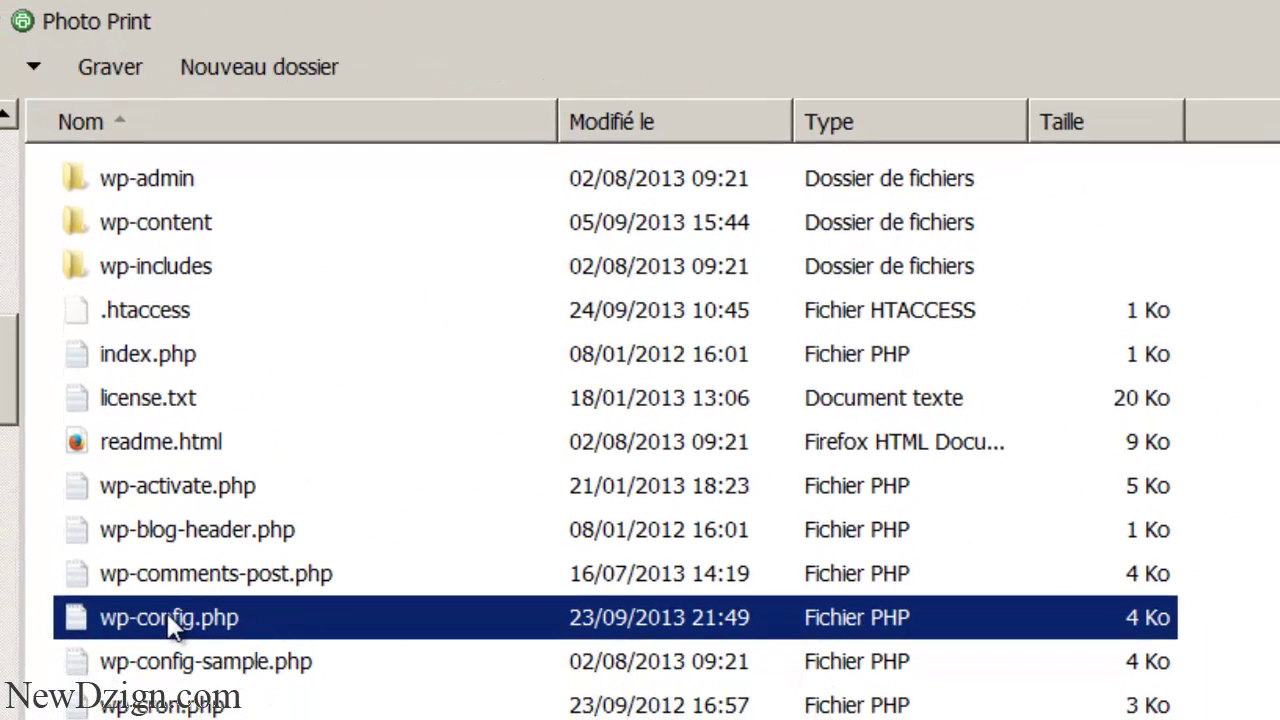
pyautogui.doubleClick(170, 618)
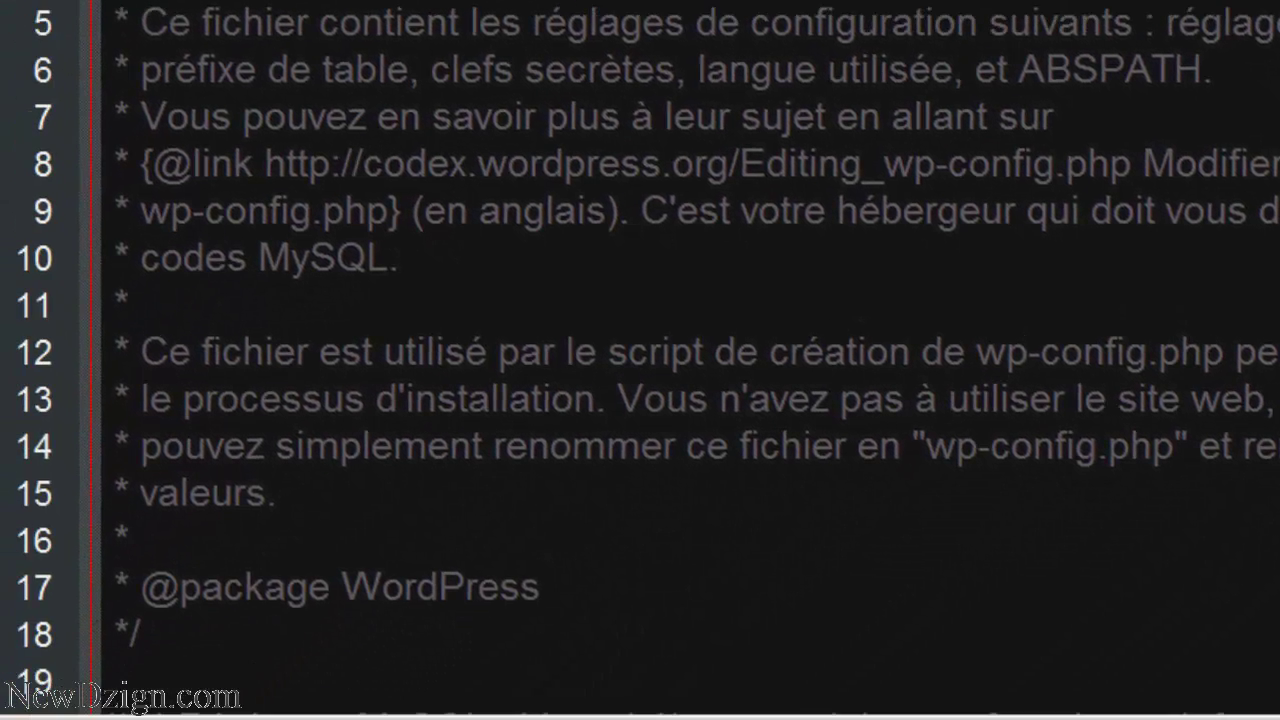
# - Change the database name and database user in wp-config.php to newdzign_store
pyautogui.scroll(-5, 640, 360)
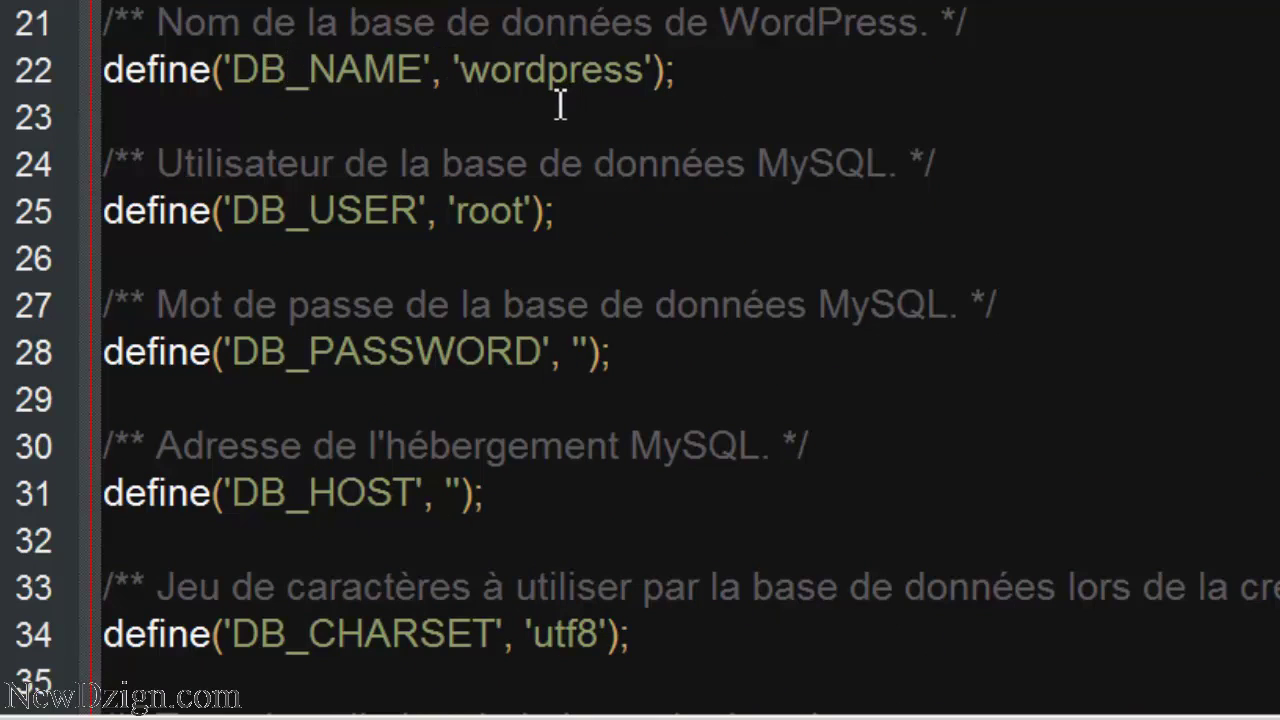
pyautogui.click(641, 72)
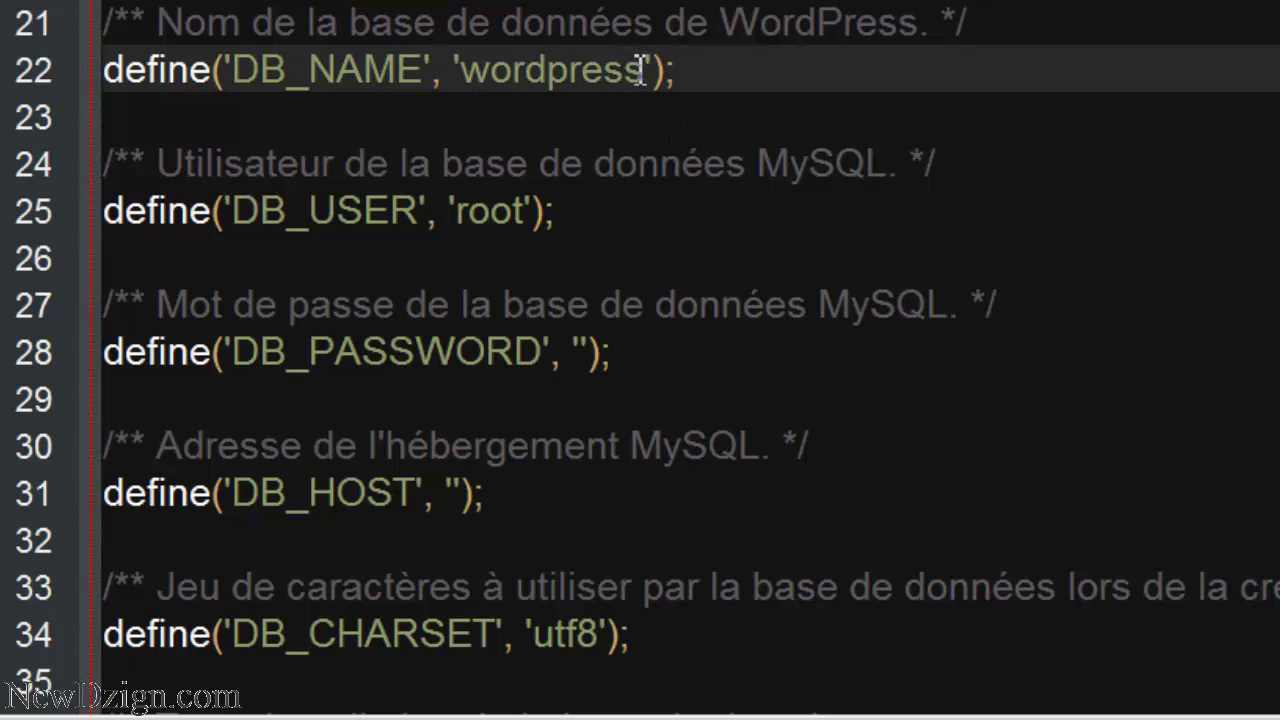
pyautogui.press('BackSpace')
pyautogui.press('BackSpace')
pyautogui.press('BackSpace')
pyautogui.press('BackSpace')
pyautogui.press('BackSpace')
pyautogui.press('BackSpace')
pyautogui.press('BackSpace')
pyautogui.press('BackSpace')
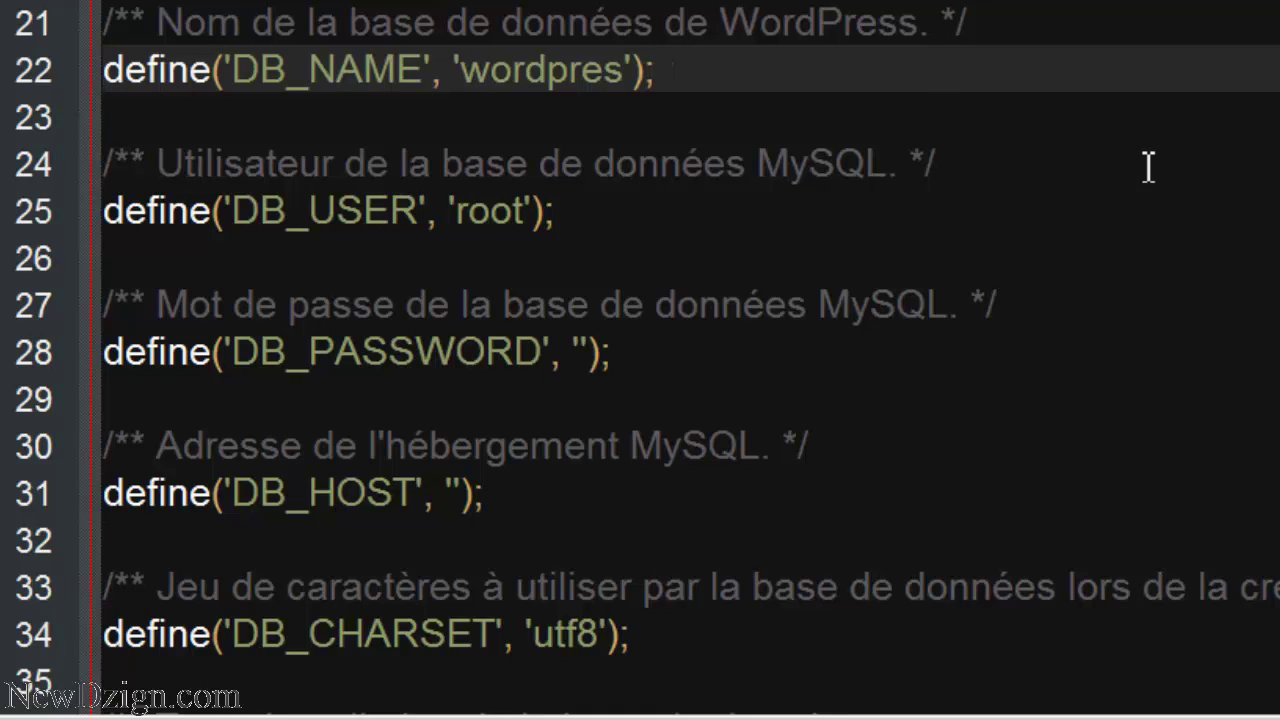
pyautogui.press('BackSpace')
pyautogui.write('newdzign')
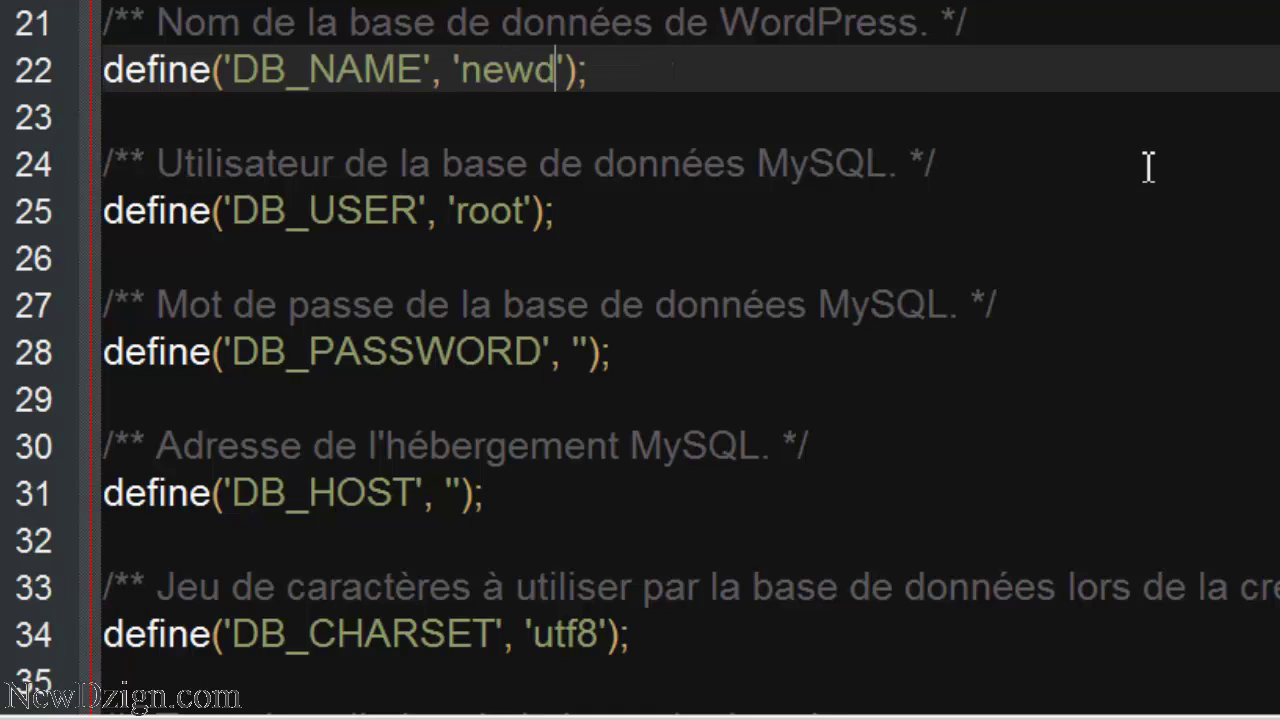
pyautogui.write('_store')
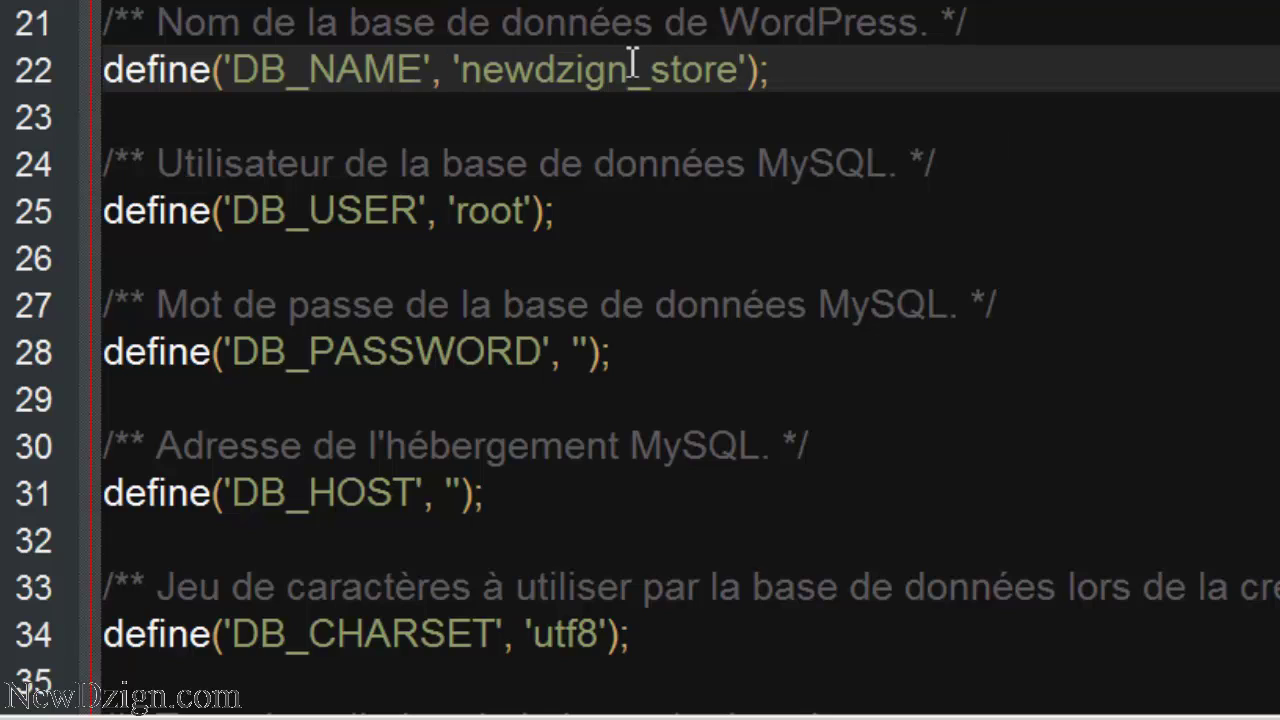
pyautogui.doubleClick(560, 70)
pyautogui.hotkey('ctrl', 'c')
pyautogui.doubleClick(491, 210)
pyautogui.hotkey('ctrl', 'v')
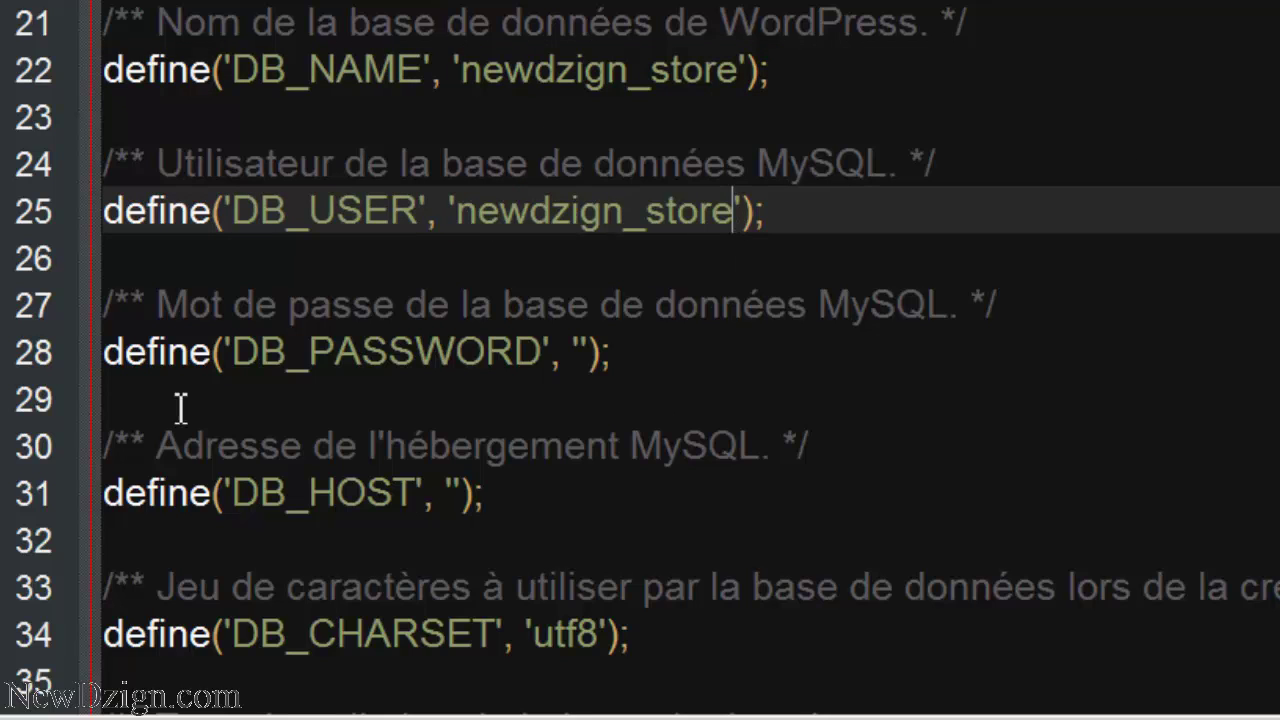
# - Enter the database password and set DB_HOST to localhost
pyautogui.click(580, 350)
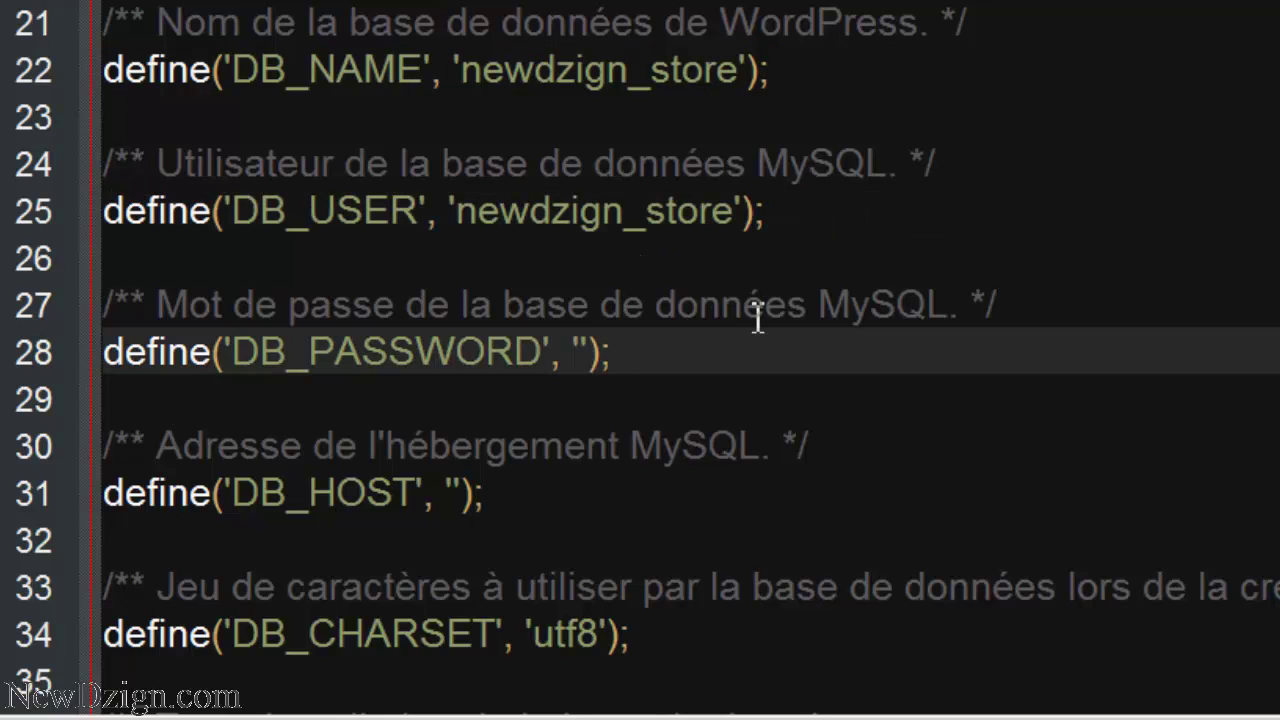
pyautogui.write('1234')
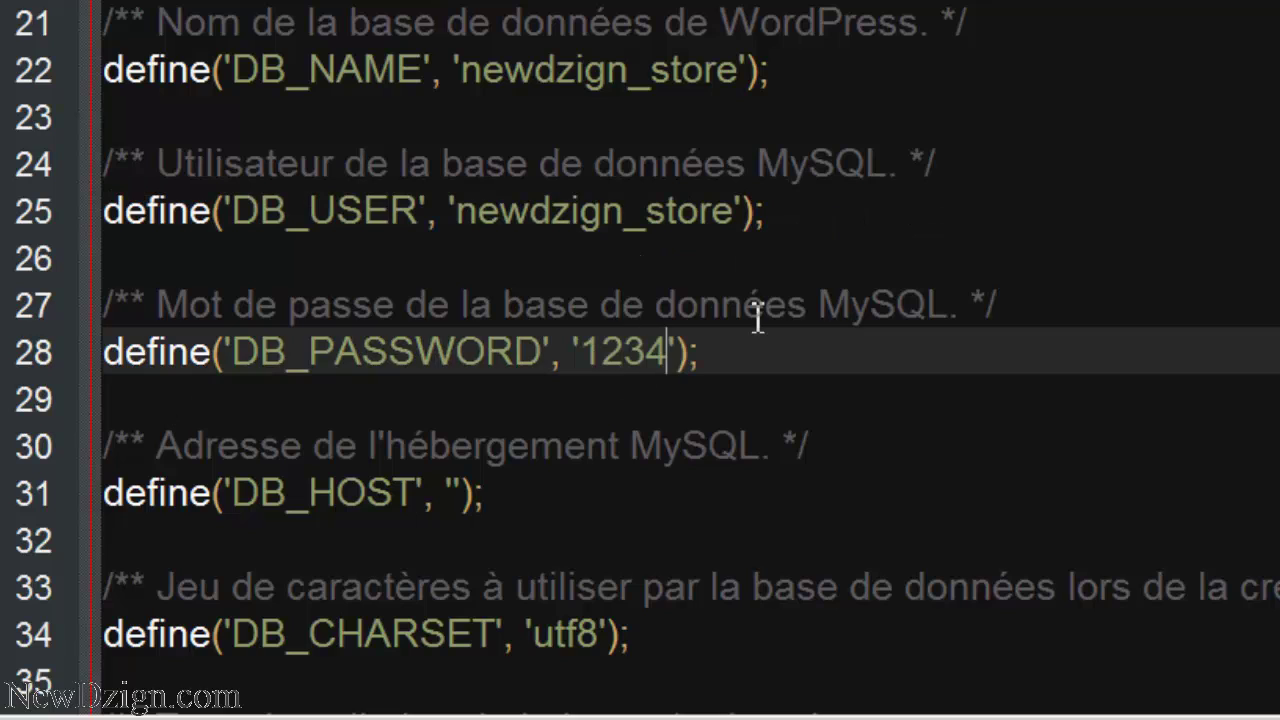
pyautogui.click(453, 493)
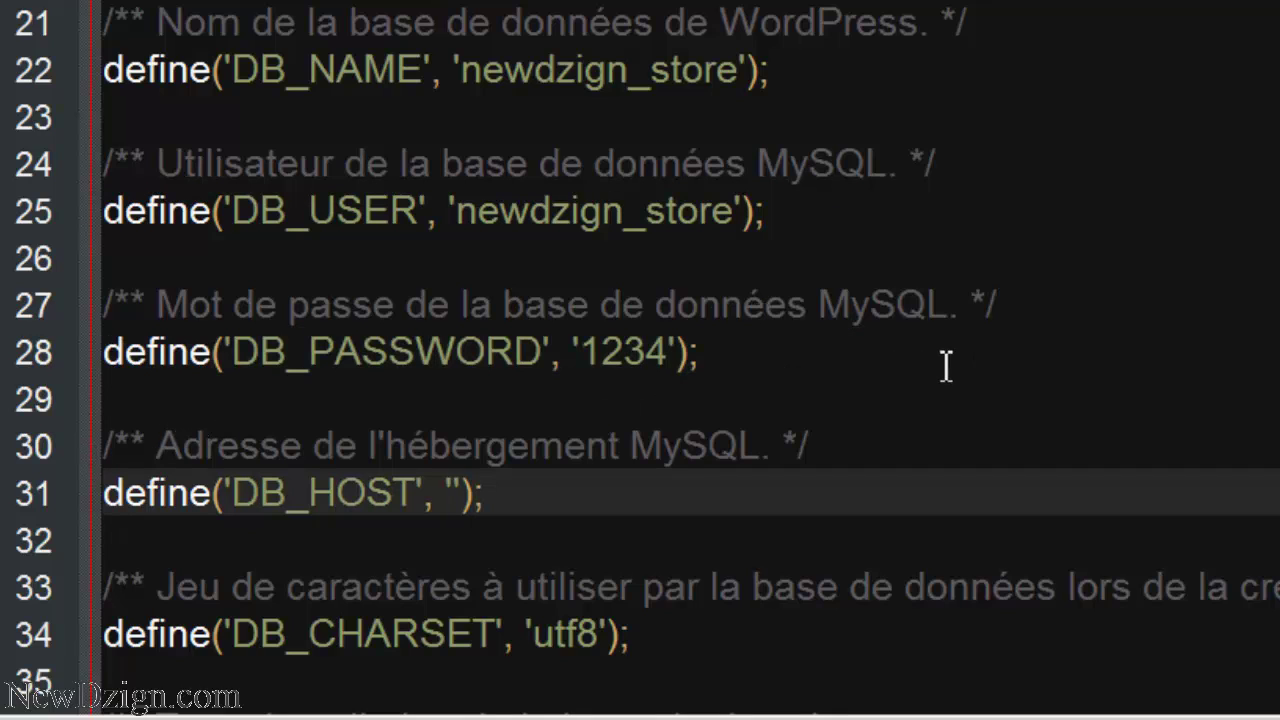
pyautogui.write('lol')
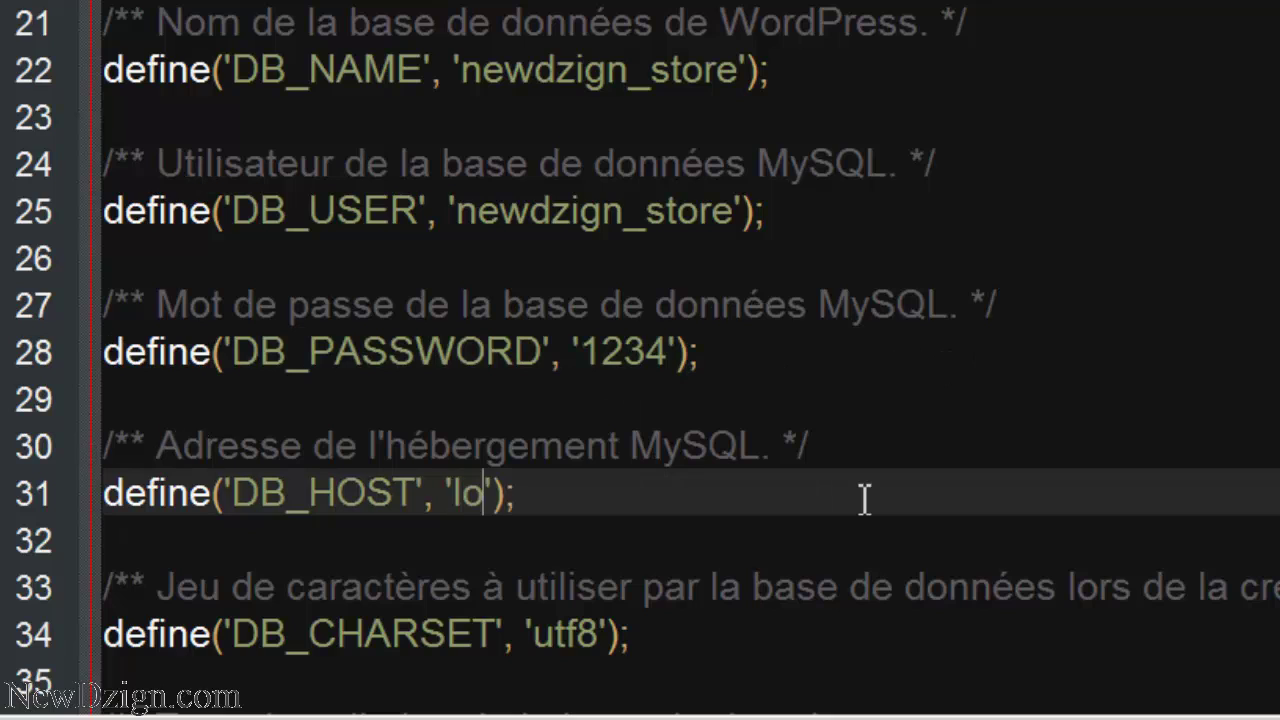
pyautogui.press('BackSpace')
pyautogui.write('calhost')
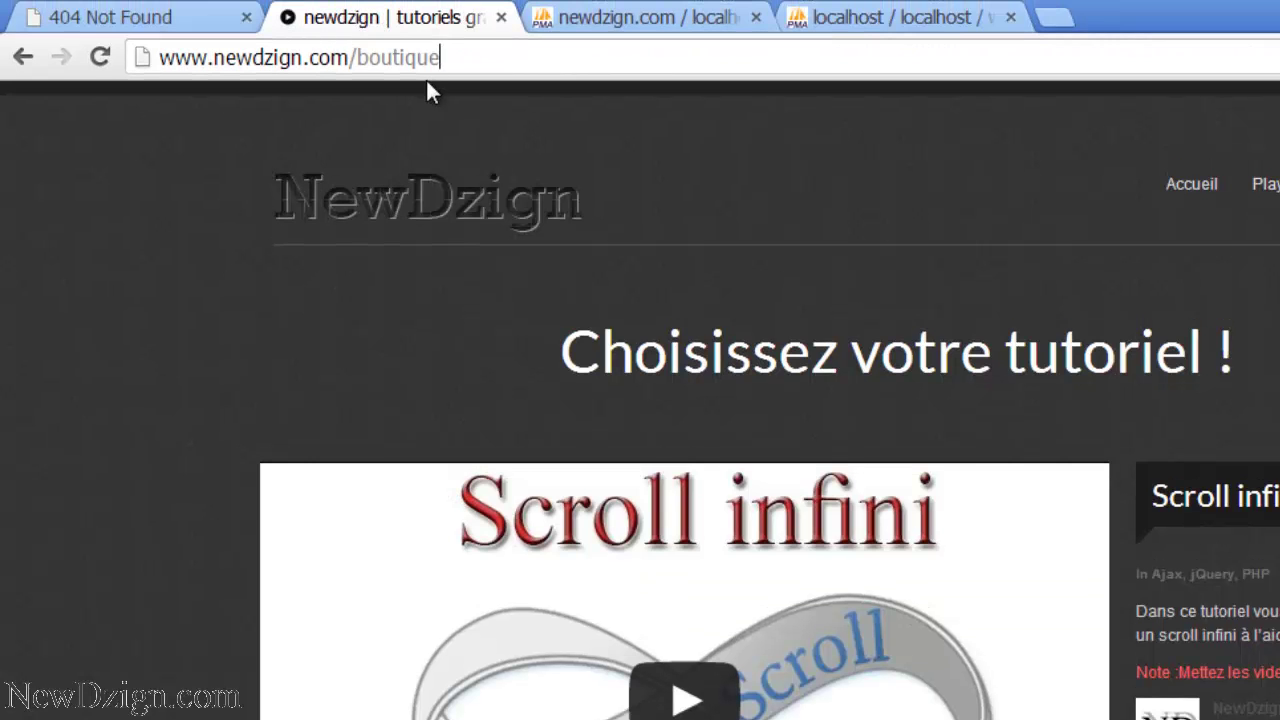
# - Open the empty remote /public_html/boutique folder as the upload destination
pyautogui.moveTo(451, 57); pyautogui.dragTo(355, 60)
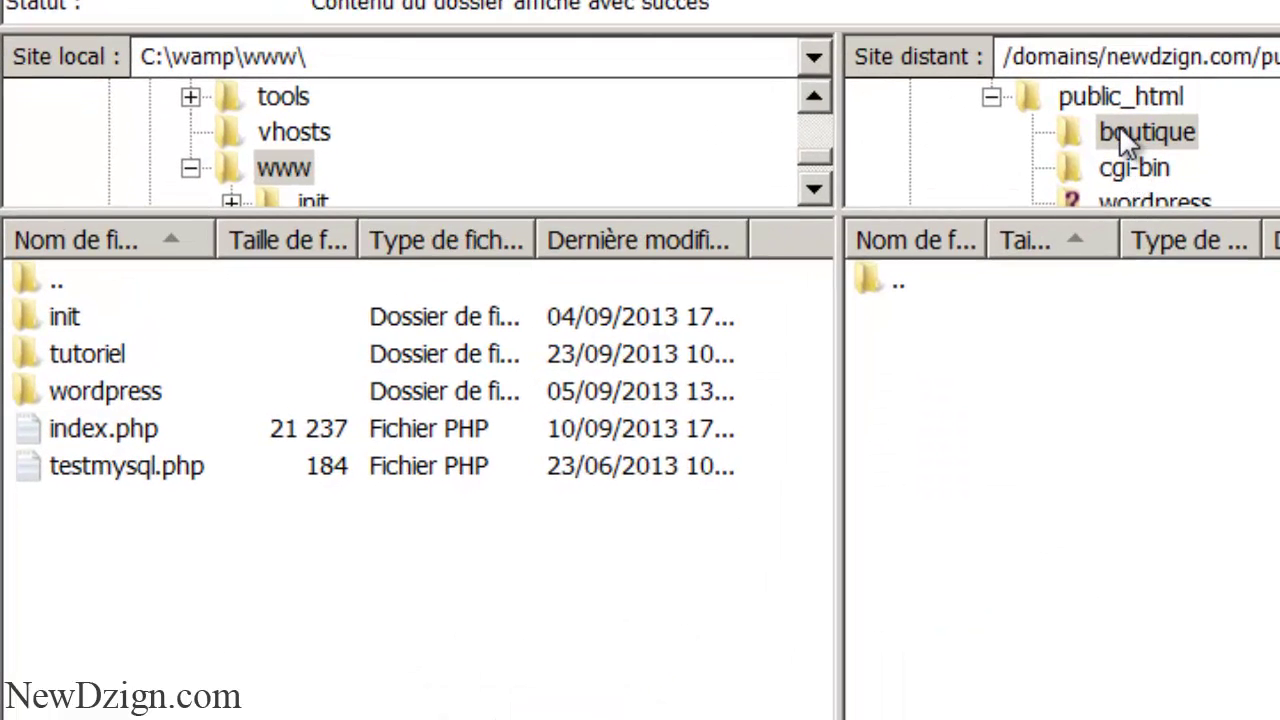
pyautogui.click(1119, 128)
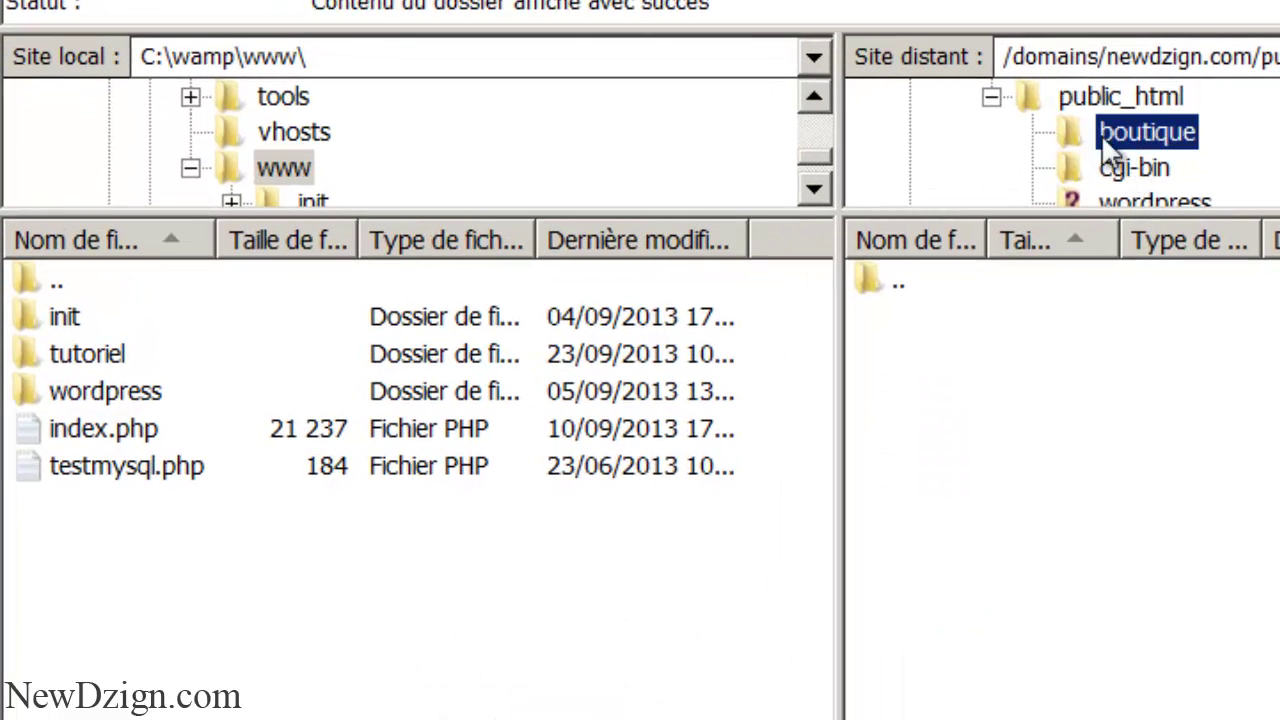
pyautogui.click(1135, 408)
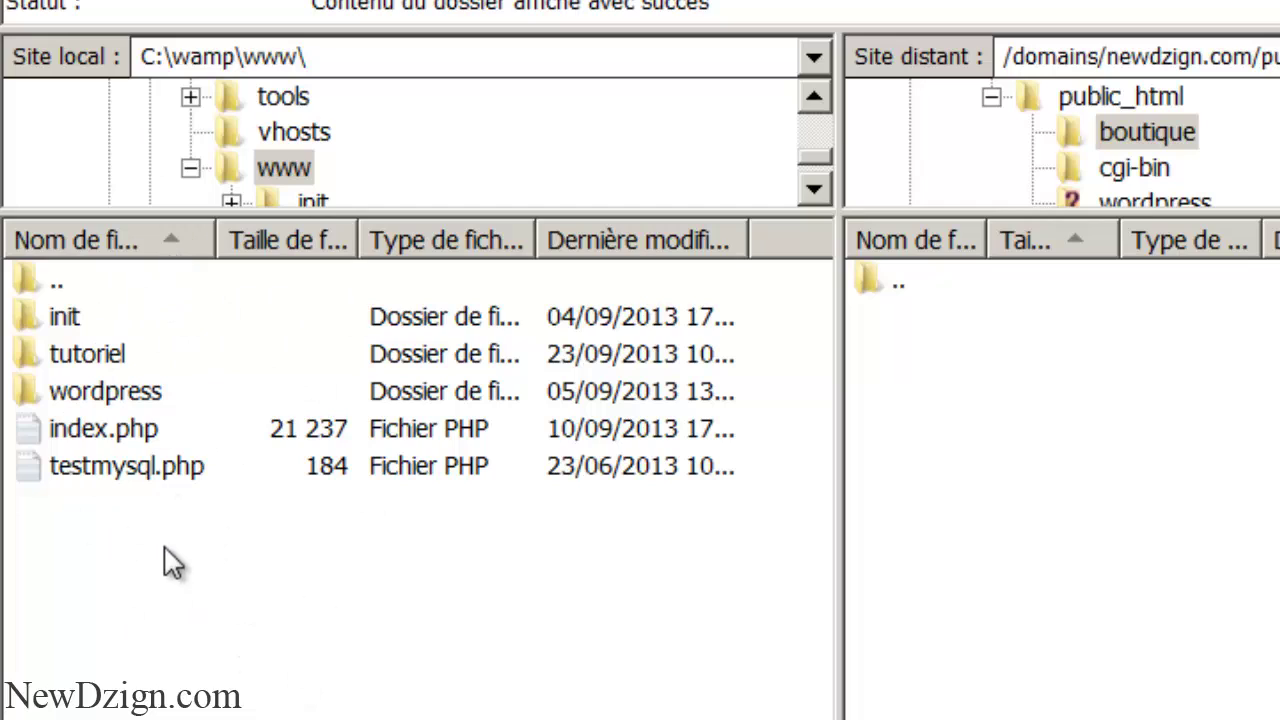
# - Select all files in local C:\wamp\www\wordpress and upload them to boutique
pyautogui.click(258, 168)
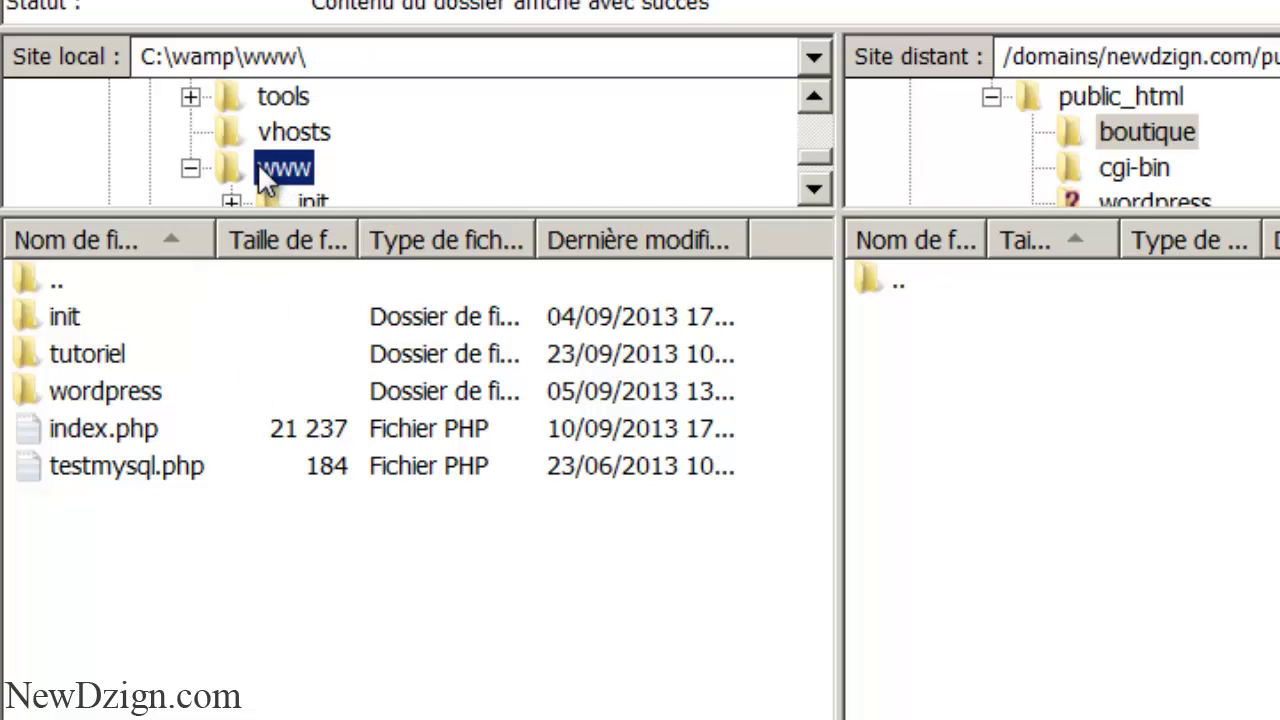
pyautogui.click(184, 692)
pyautogui.doubleClick(76, 390)
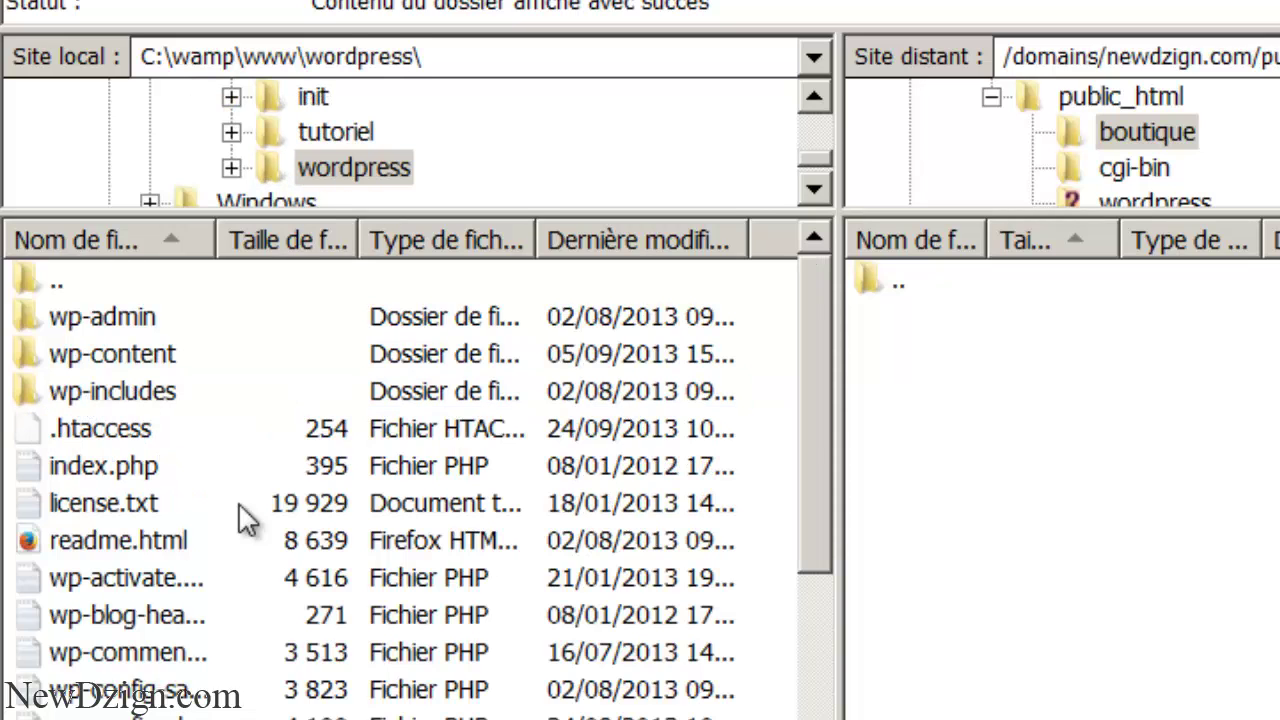
pyautogui.hotkey('ctrl', 'a')
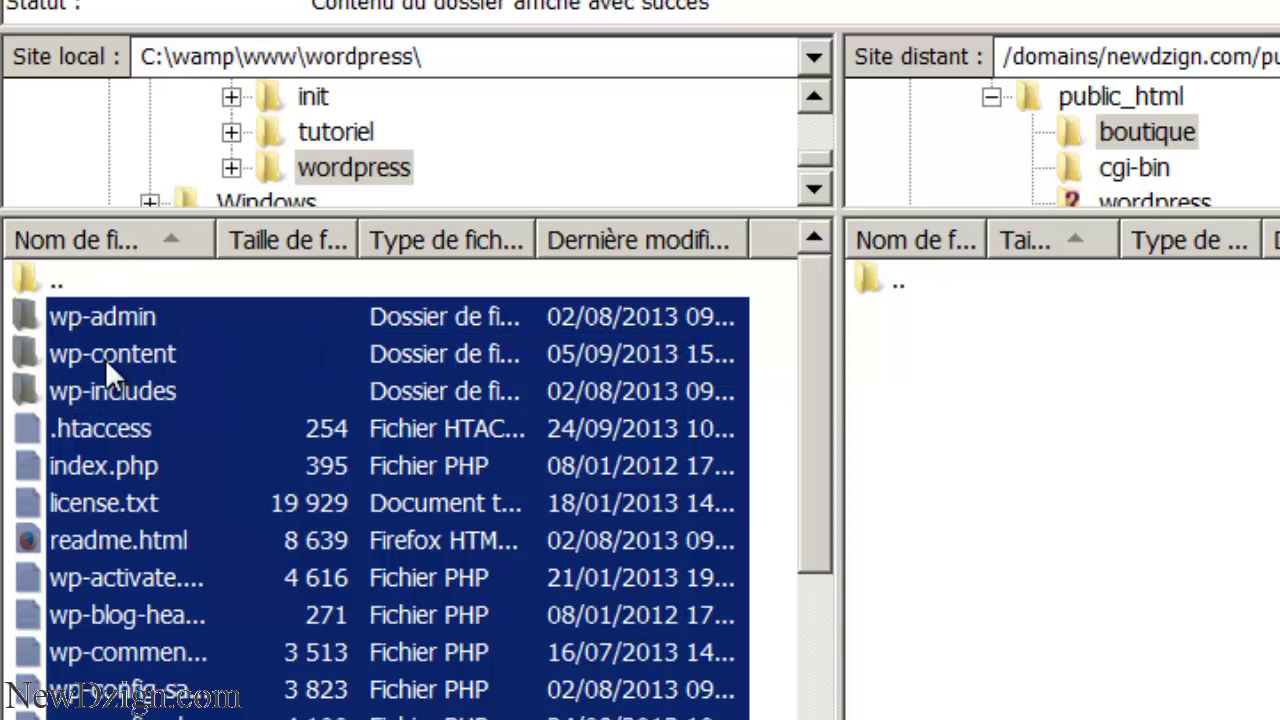
pyautogui.rightClick(105, 356)
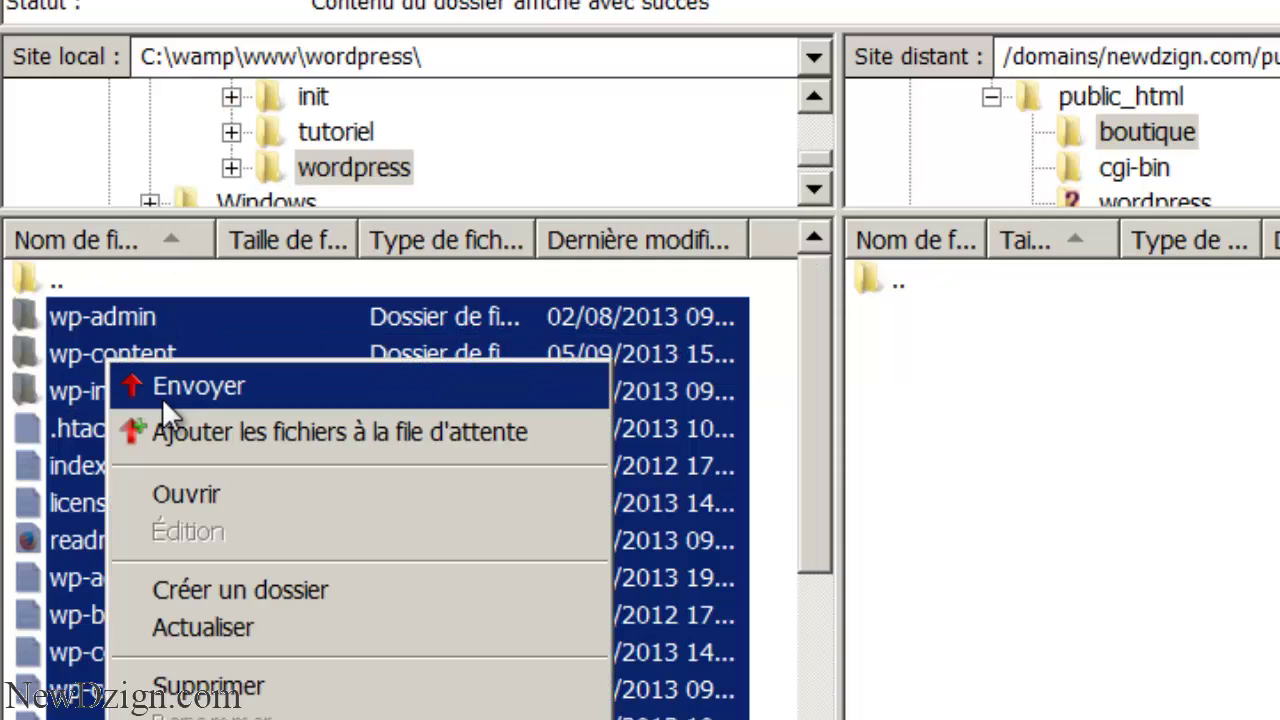
pyautogui.click(162, 384)
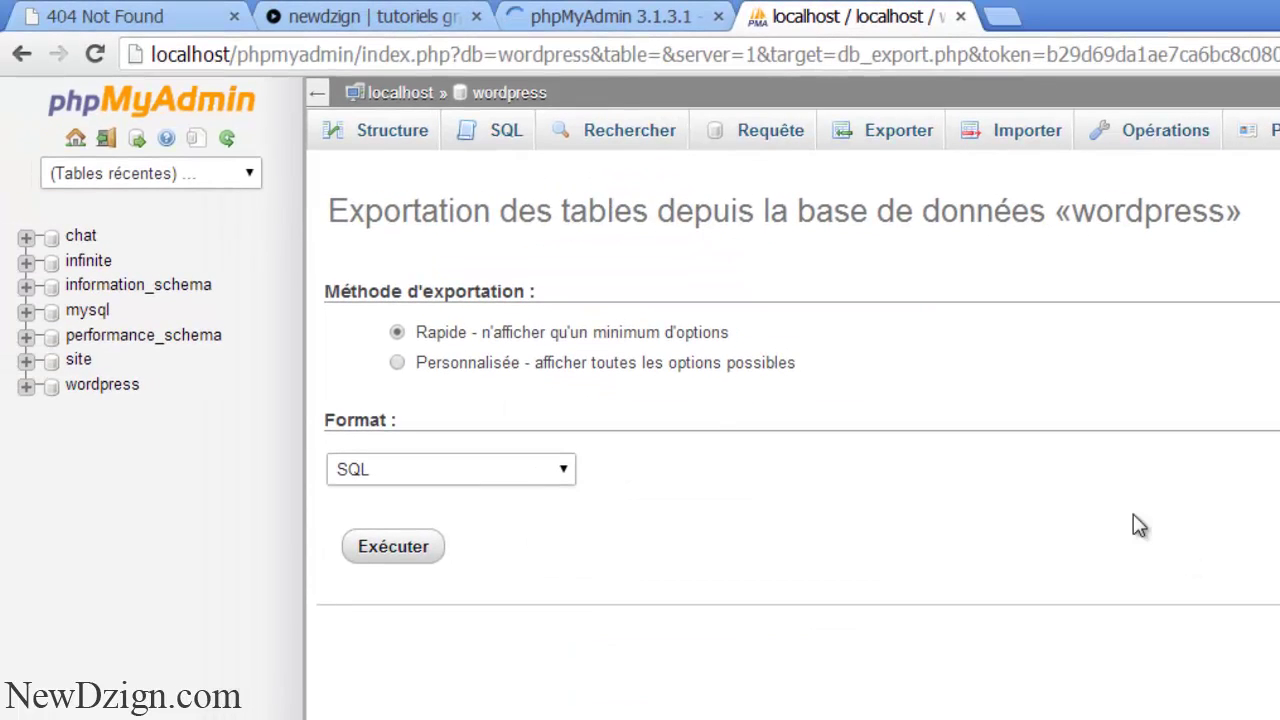
# - Quick-export the local wordpress database as SQL and open the downloaded wordpress (2).sql dump
pyautogui.click(112, 390)
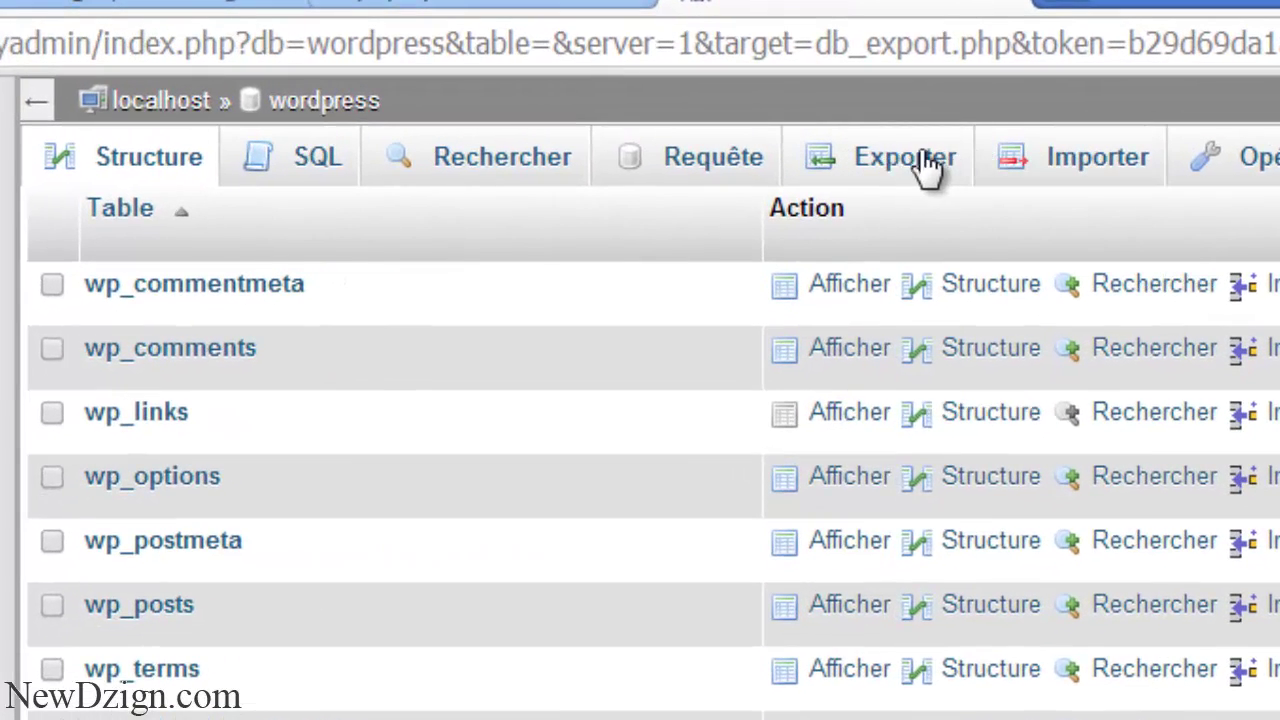
pyautogui.click(914, 166)
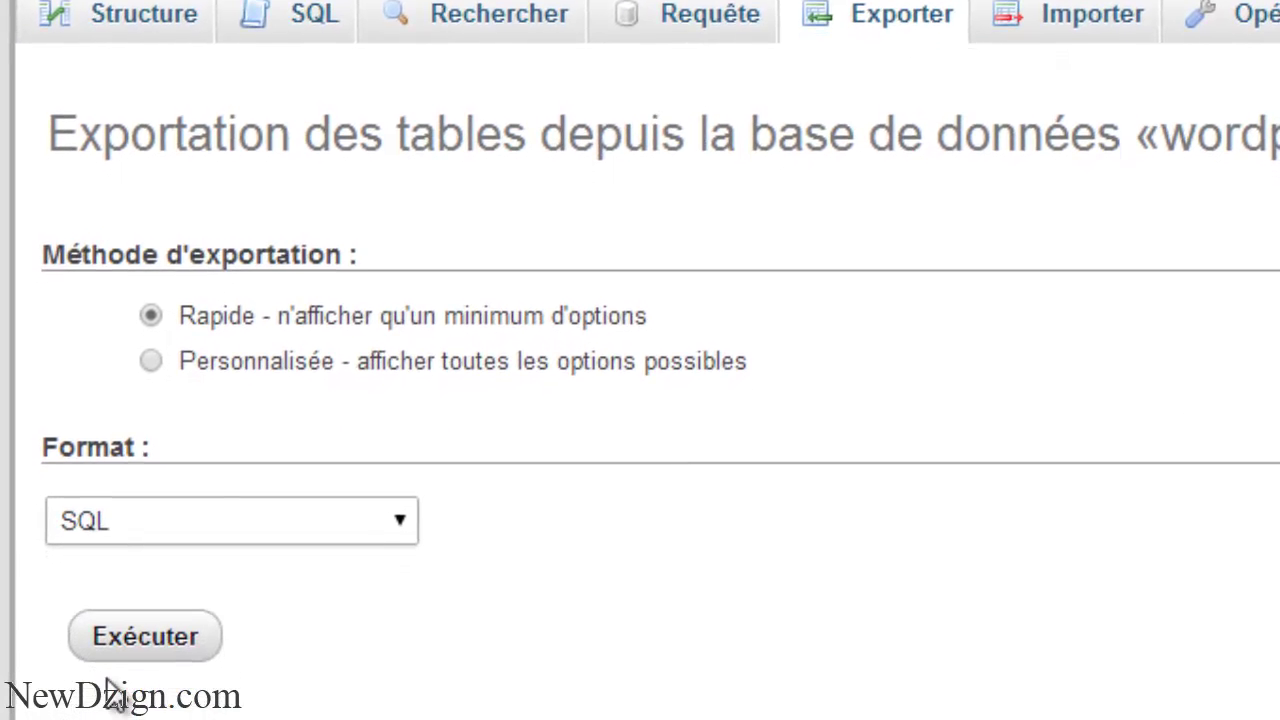
pyautogui.click(120, 714)
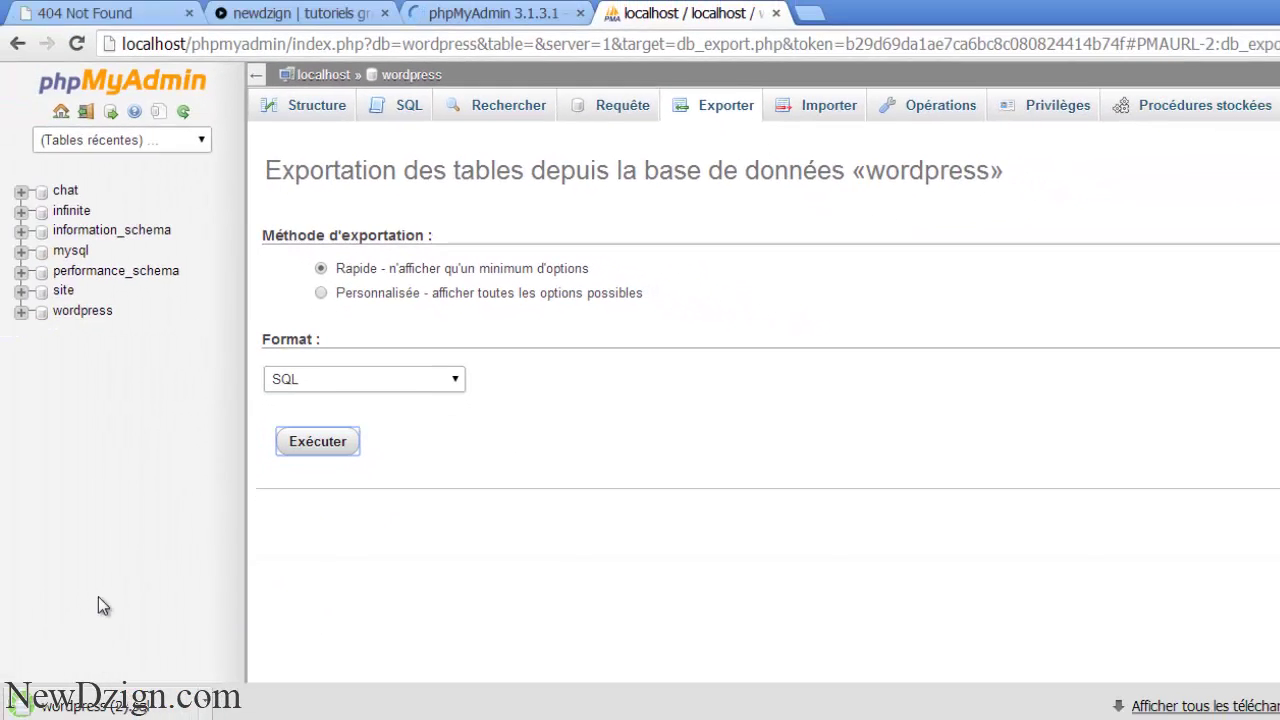
pyautogui.click(86, 708)
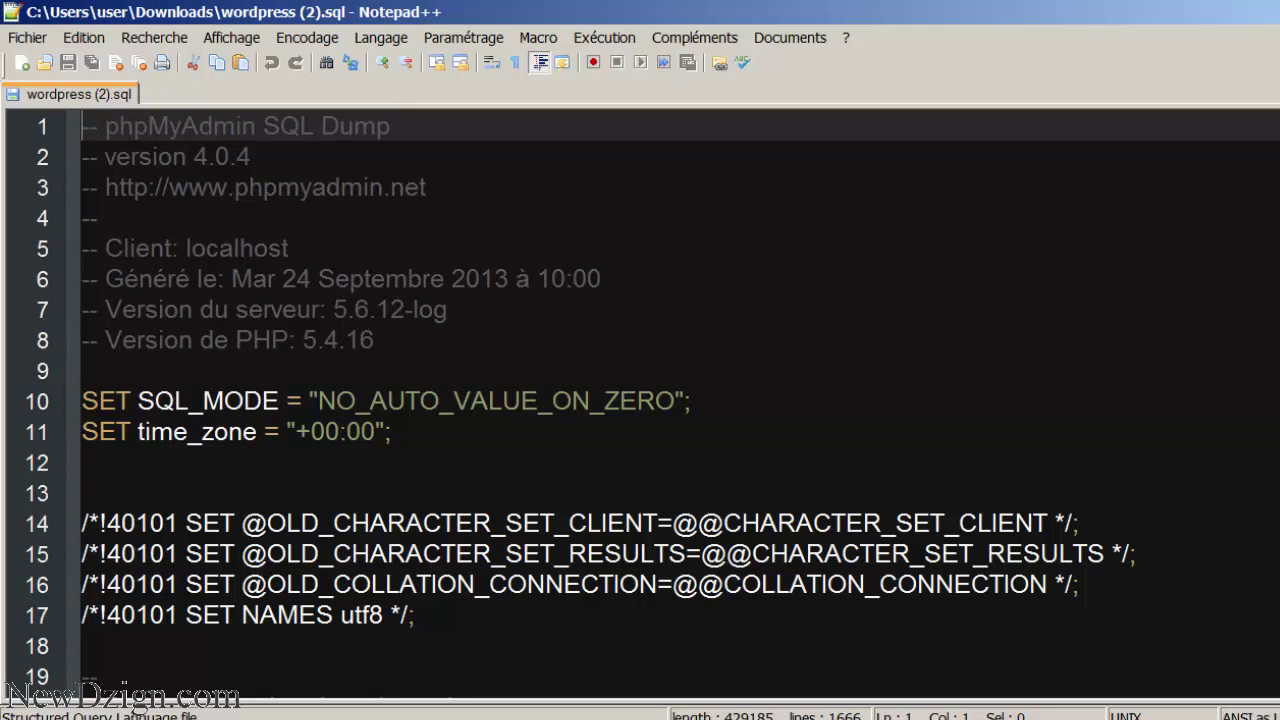
# - Replace wordpress with newdzgin_store in the header comment, CREATE DATABASE and USE lines
pyautogui.scroll(-4, 640, 400)
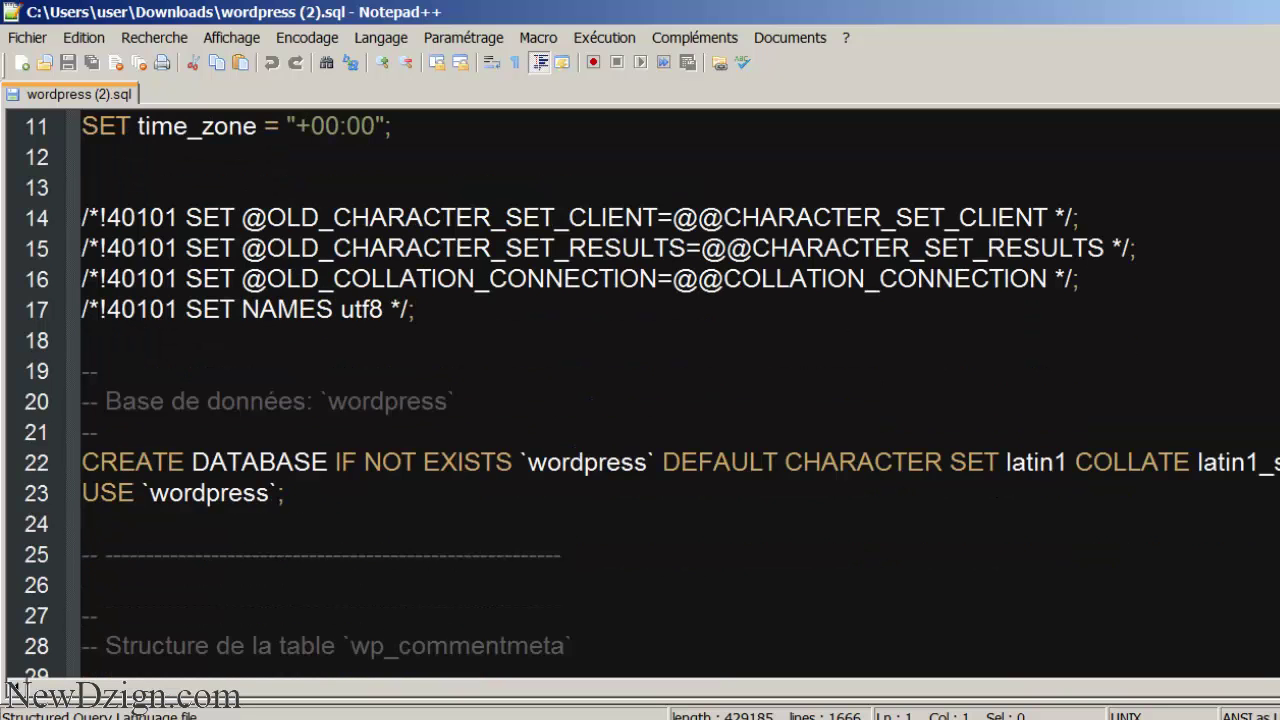
pyautogui.doubleClick(385, 404)
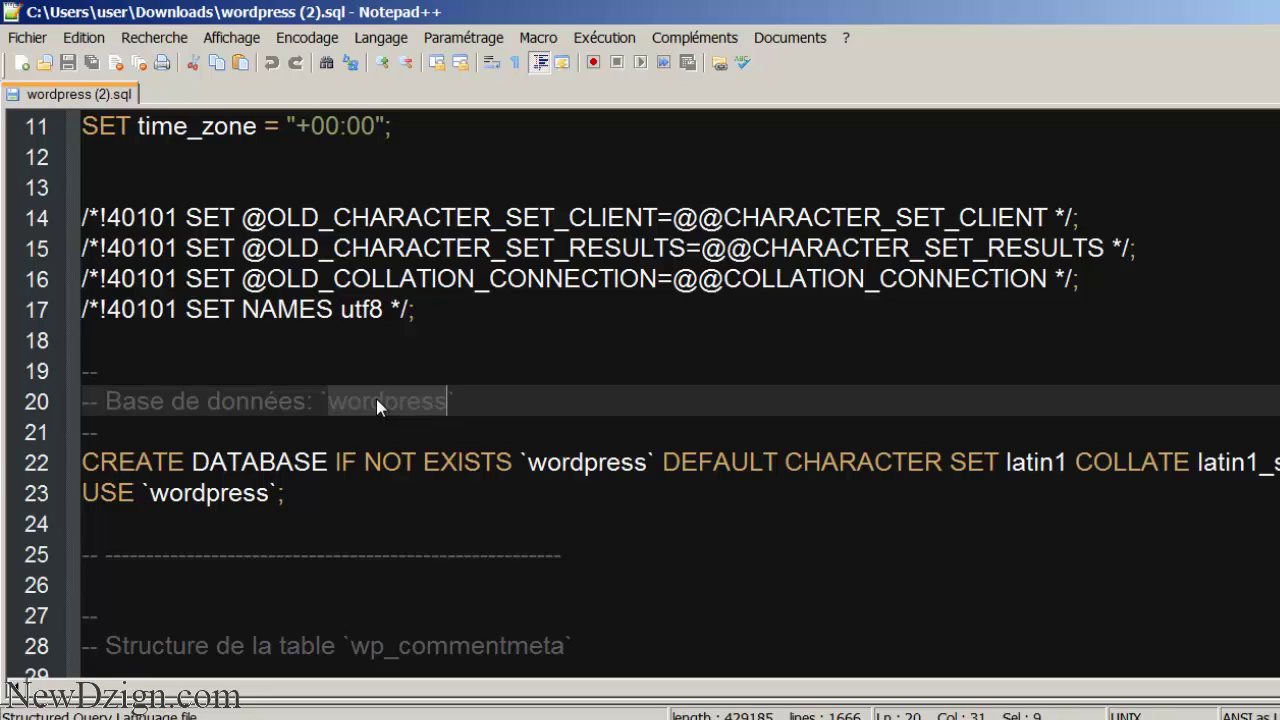
pyautogui.write('newdzg')
pyautogui.write('in_s')
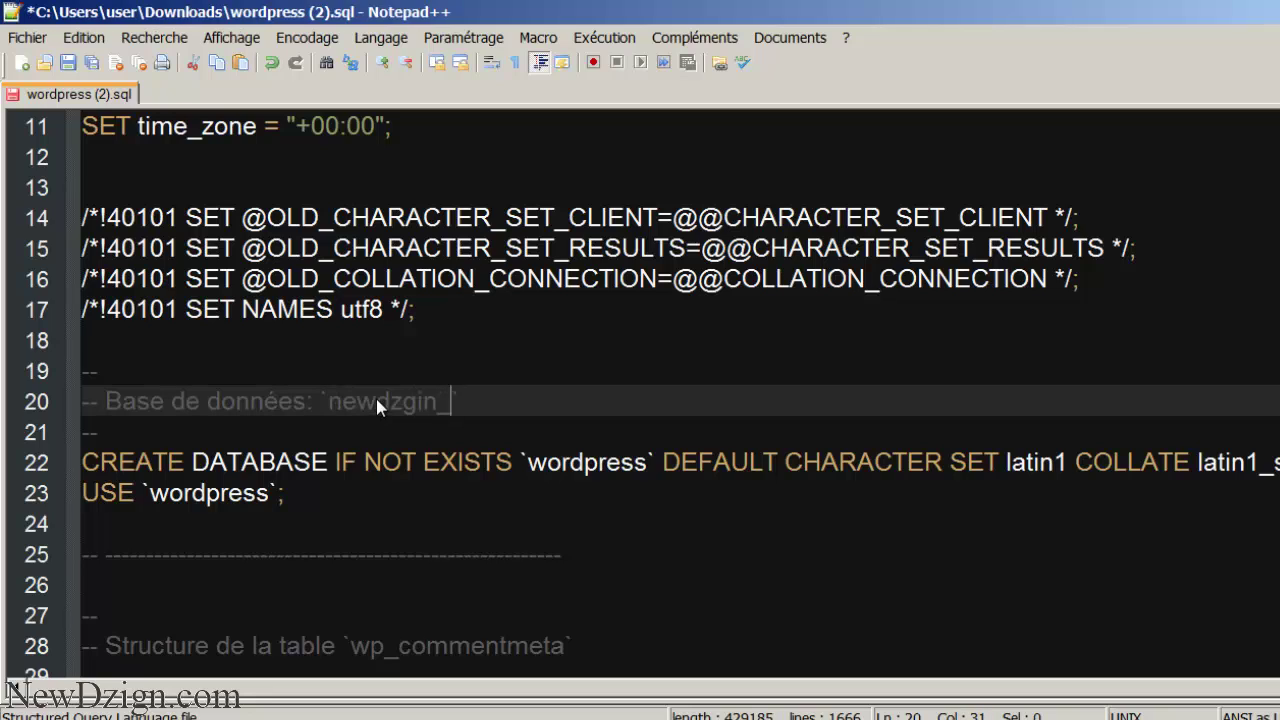
pyautogui.write('tore')
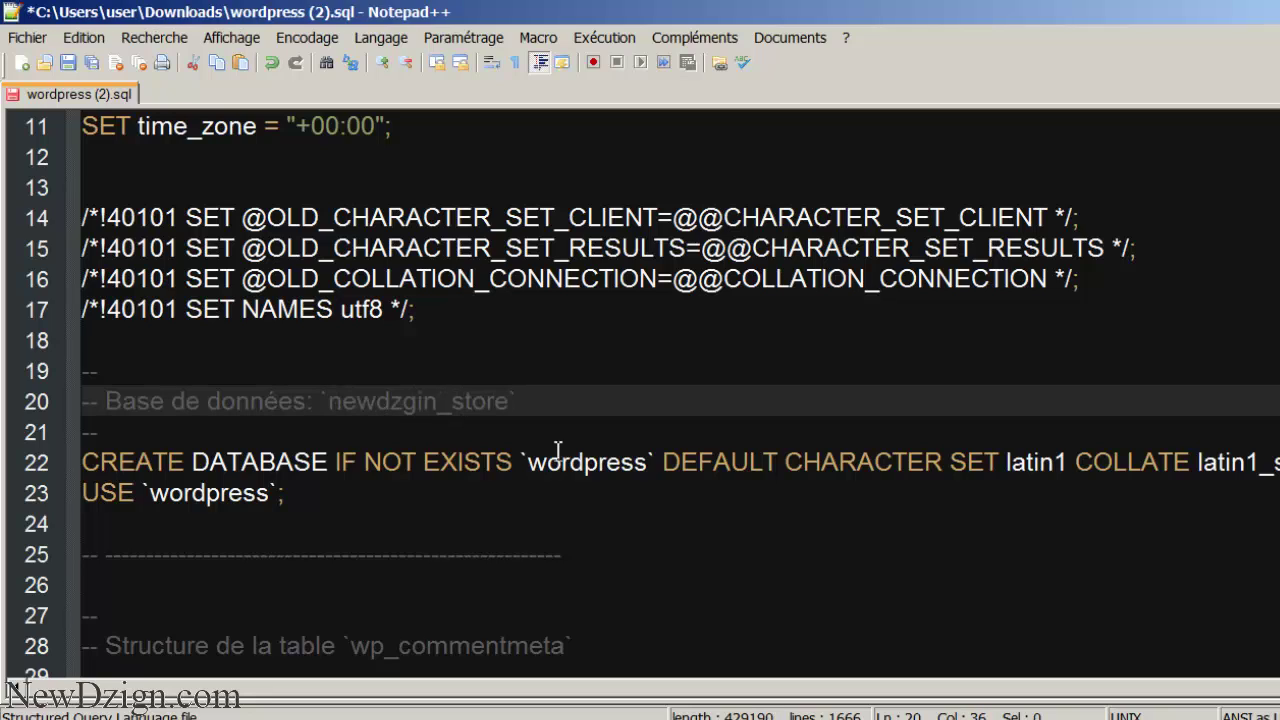
pyautogui.doubleClick(385, 401)
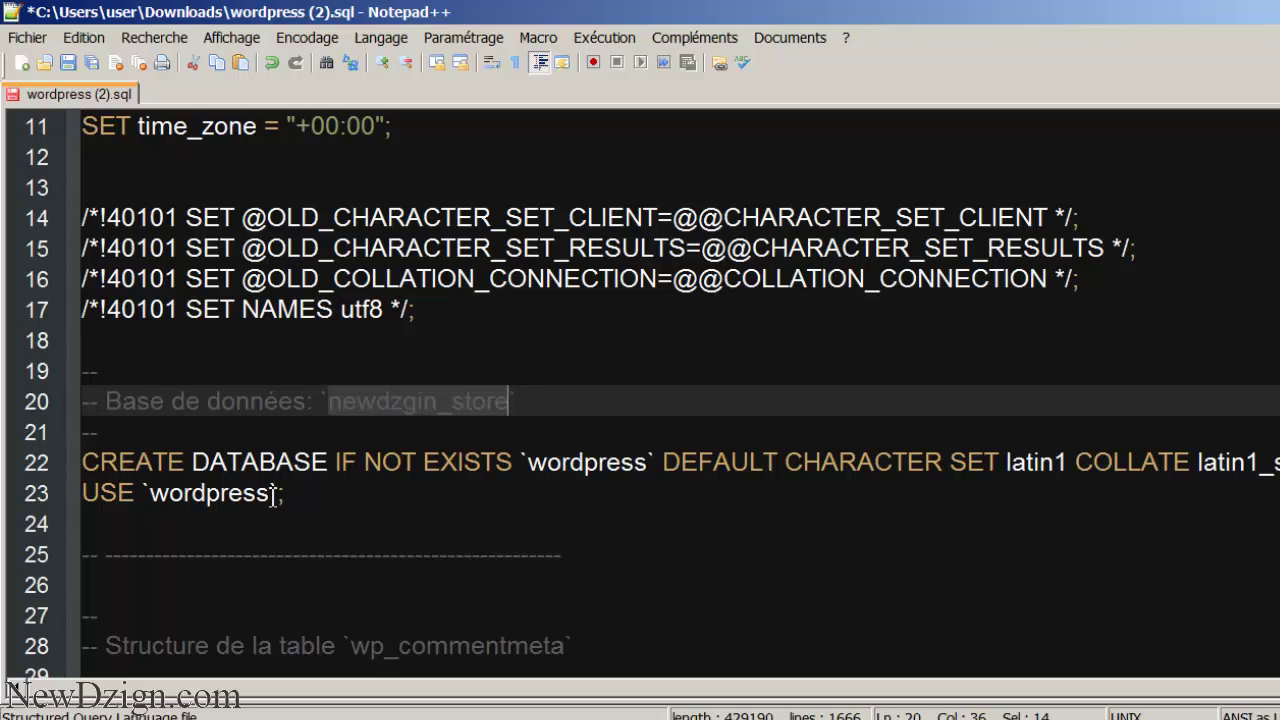
pyautogui.doubleClick(585, 462)
pyautogui.hotkey('ctrl', 'v')
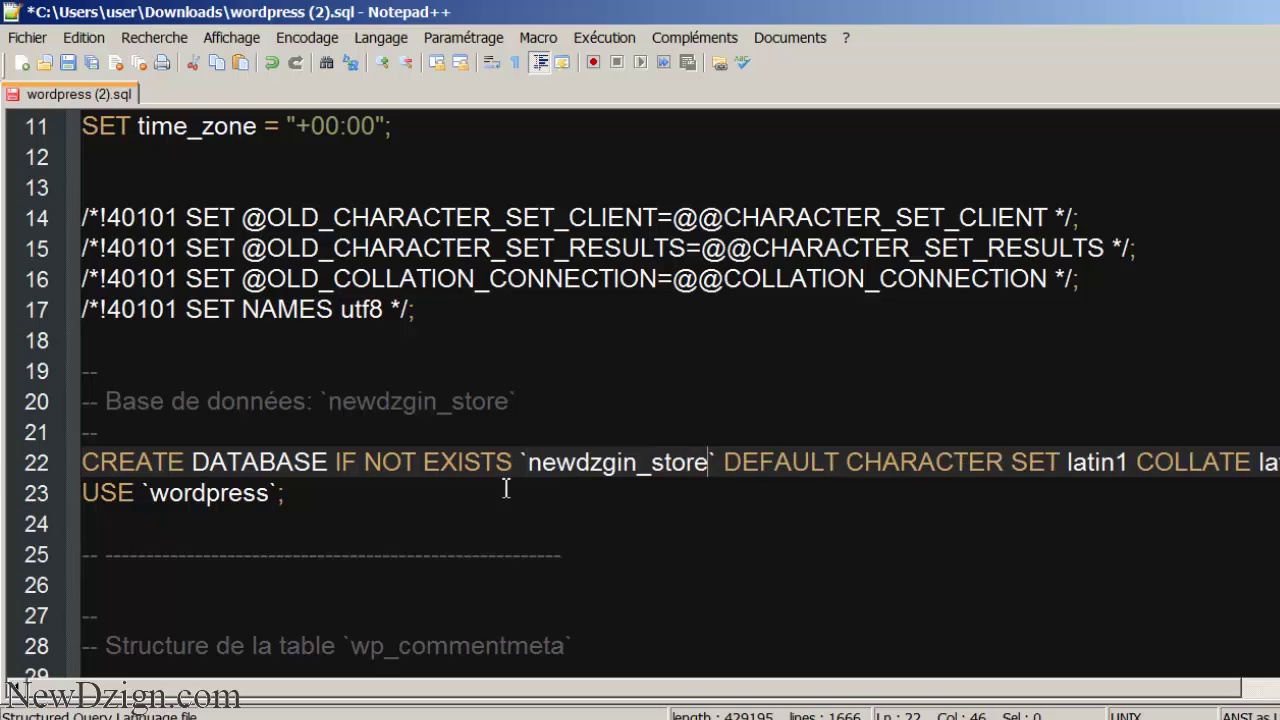
pyautogui.doubleClick(214, 500)
pyautogui.hotkey('ctrl', 'v')
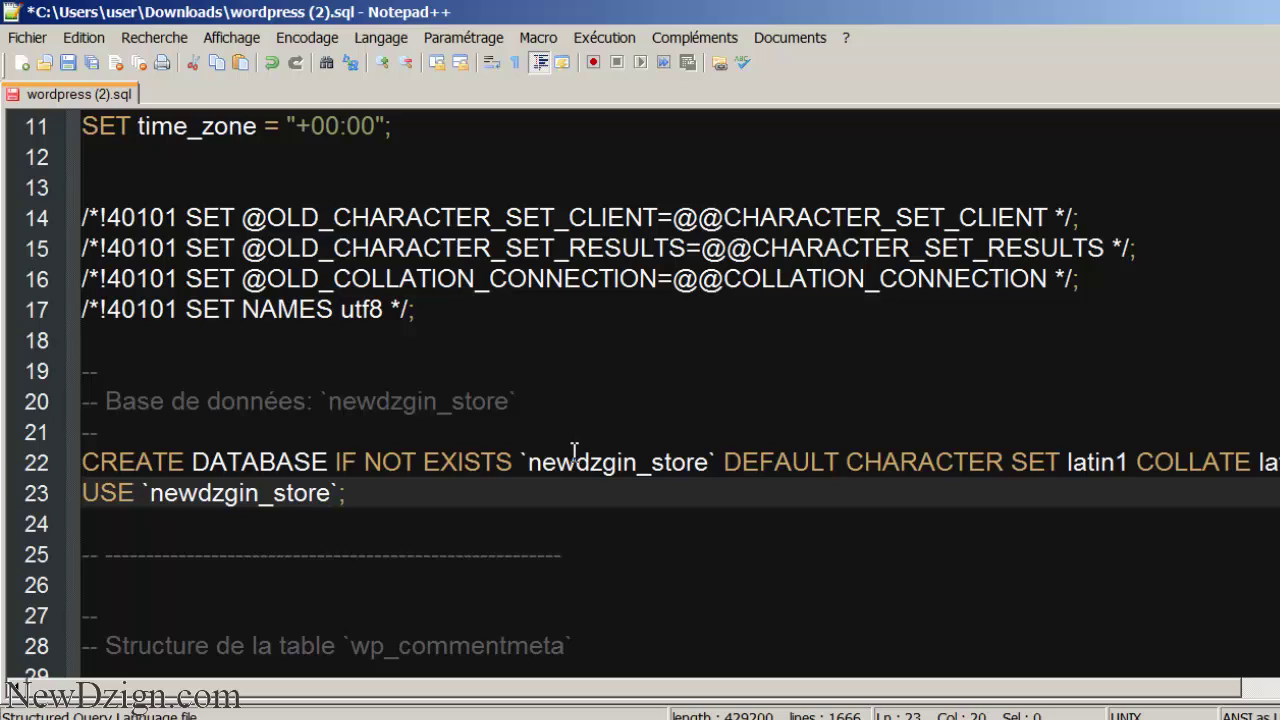
# - Verify newdzgin_store on lines 22 and 23, save the dump, and select all its contents
pyautogui.click(377, 493)
pyautogui.moveTo(365, 497); pyautogui.dragTo(35, 470)
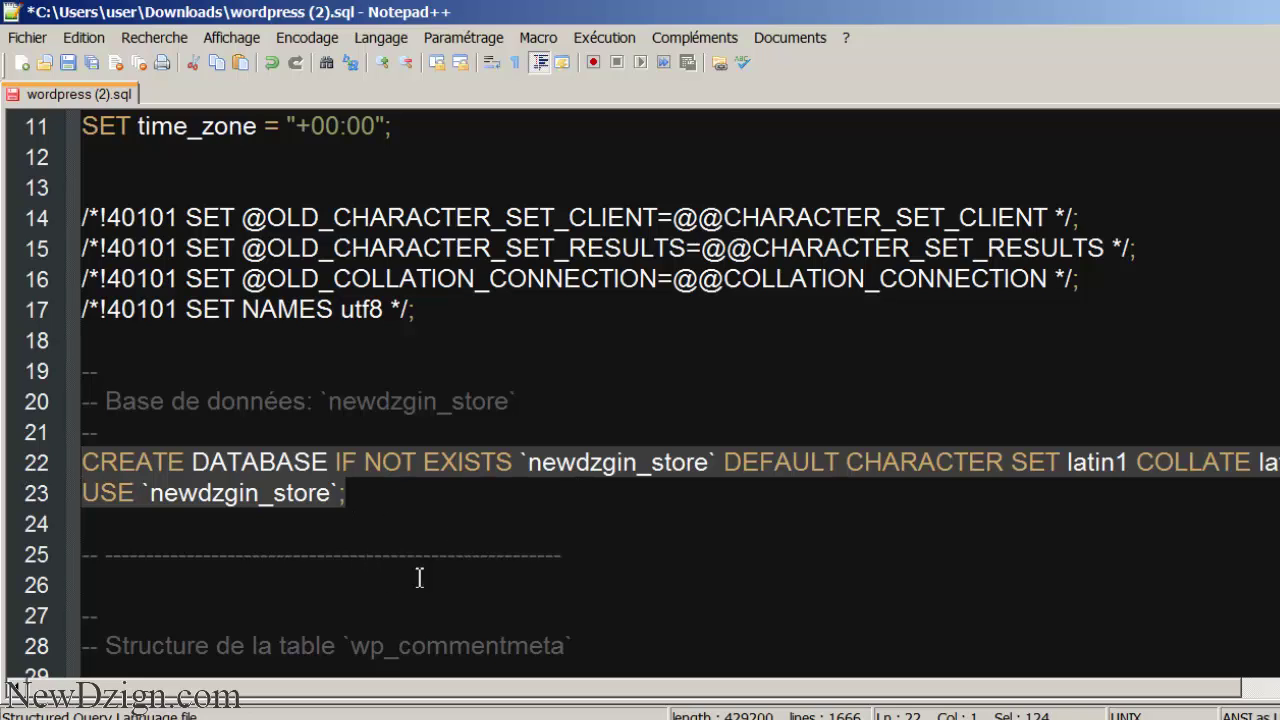
pyautogui.click(374, 497)
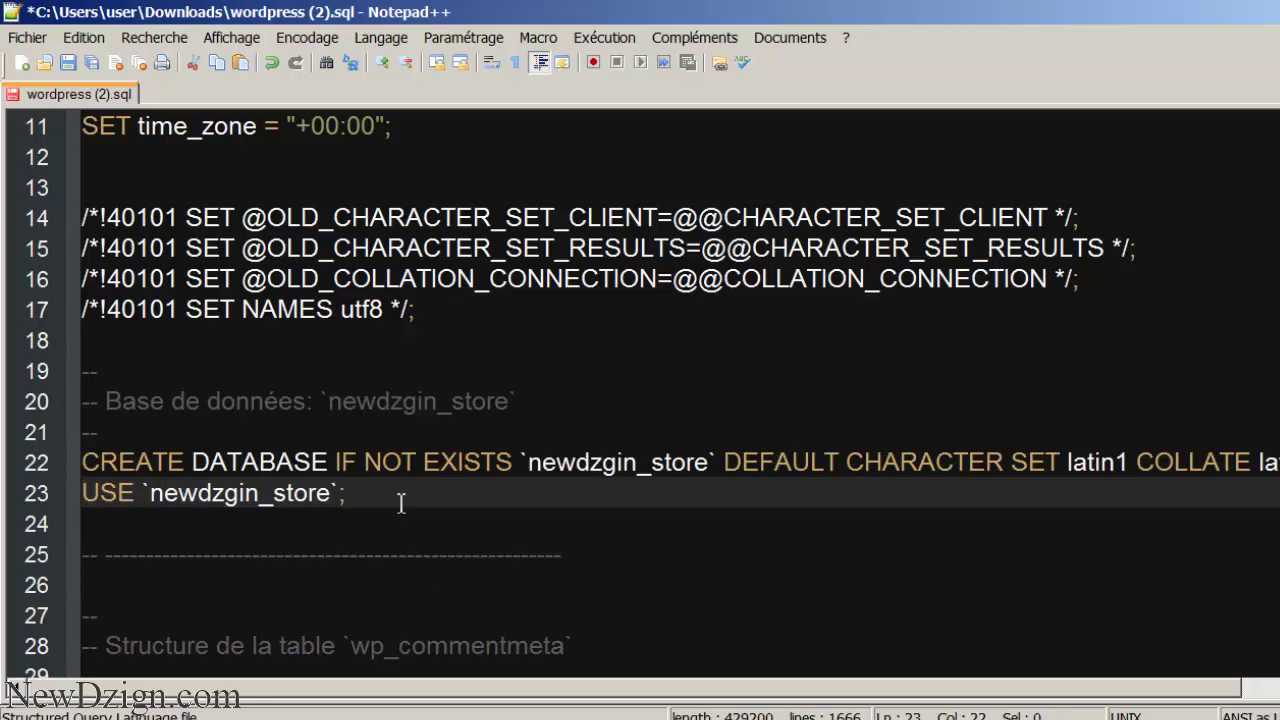
pyautogui.doubleClick(593, 465)
pyautogui.doubleClick(225, 490)
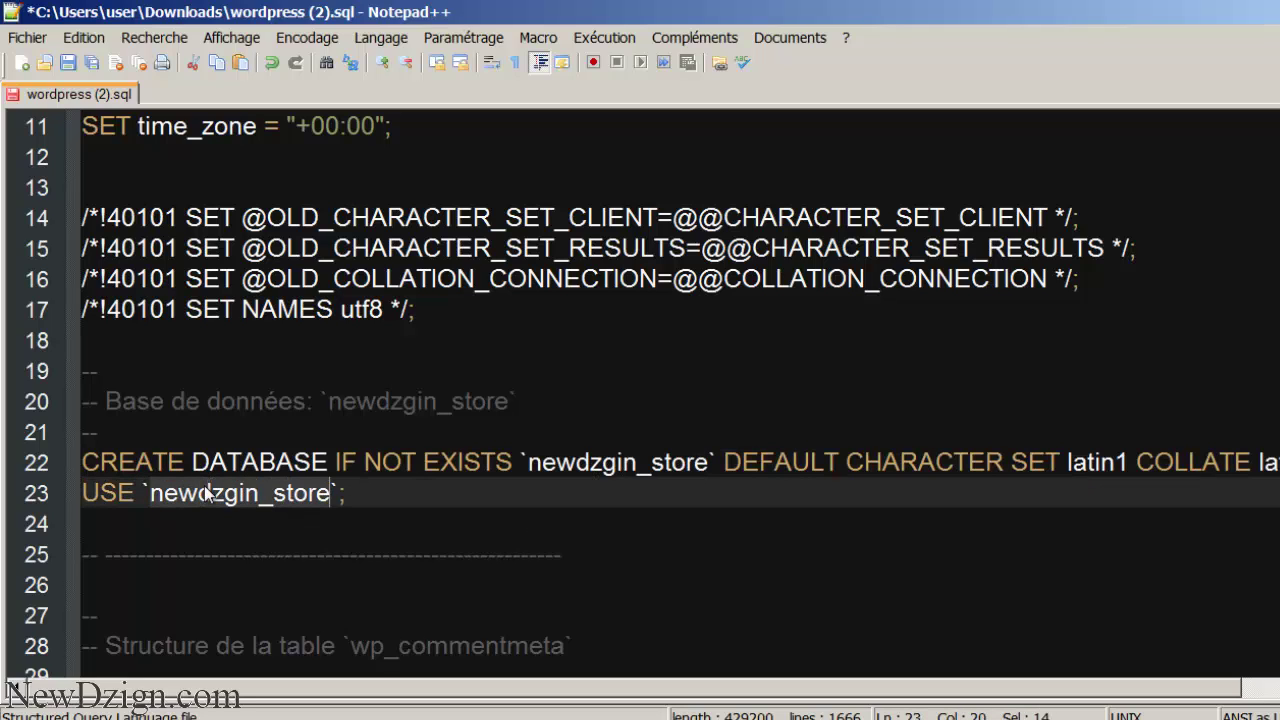
pyautogui.moveTo(785, 719)
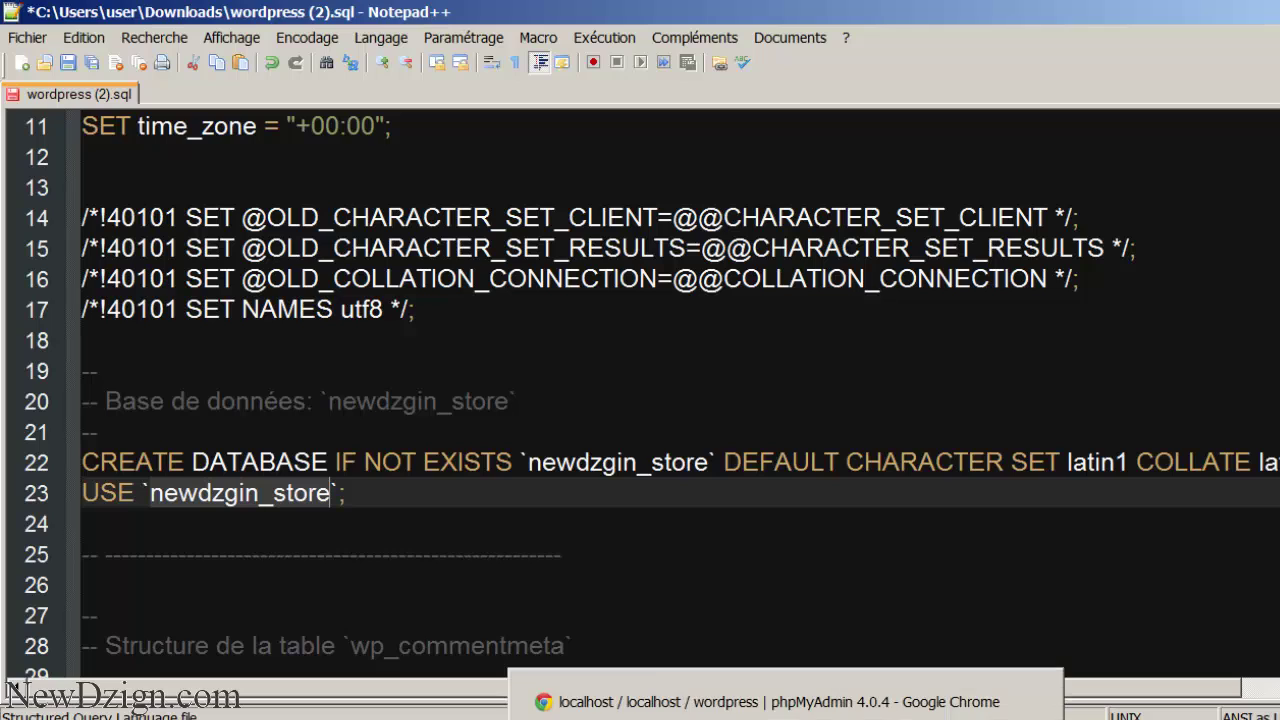
pyautogui.hotkey('ctrl', 's')
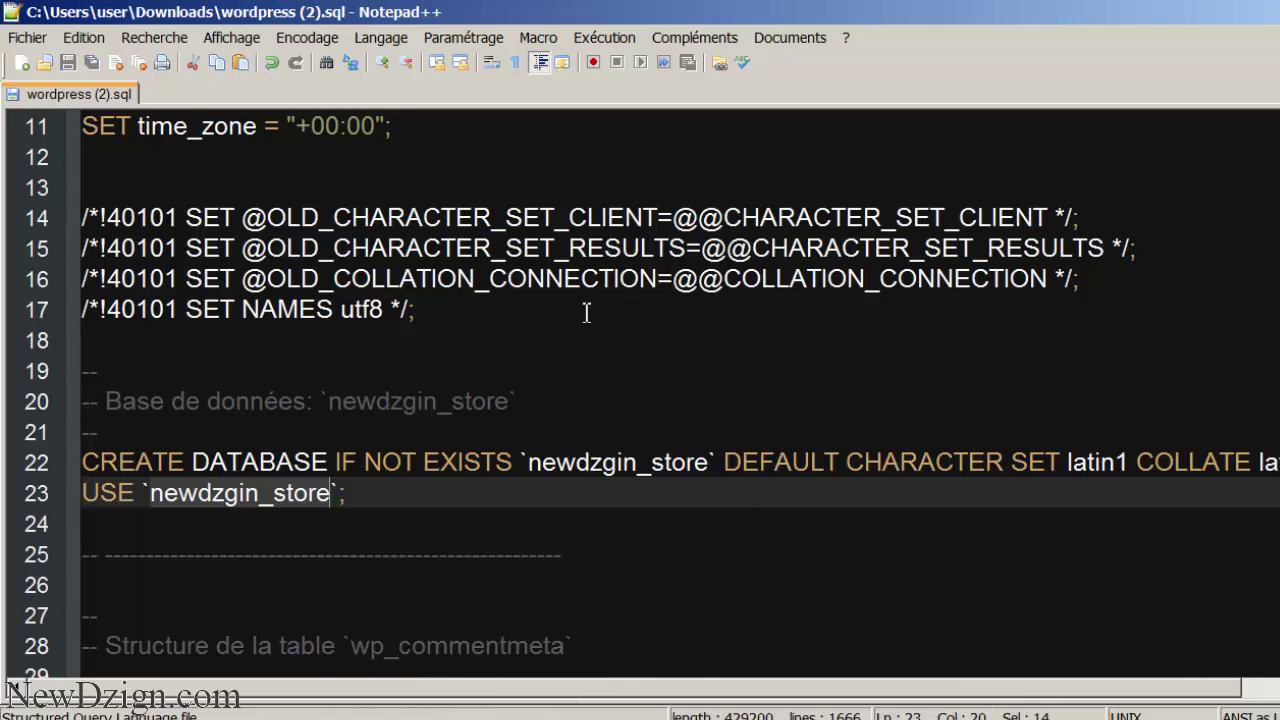
pyautogui.hotkey('ctrl', 'a')
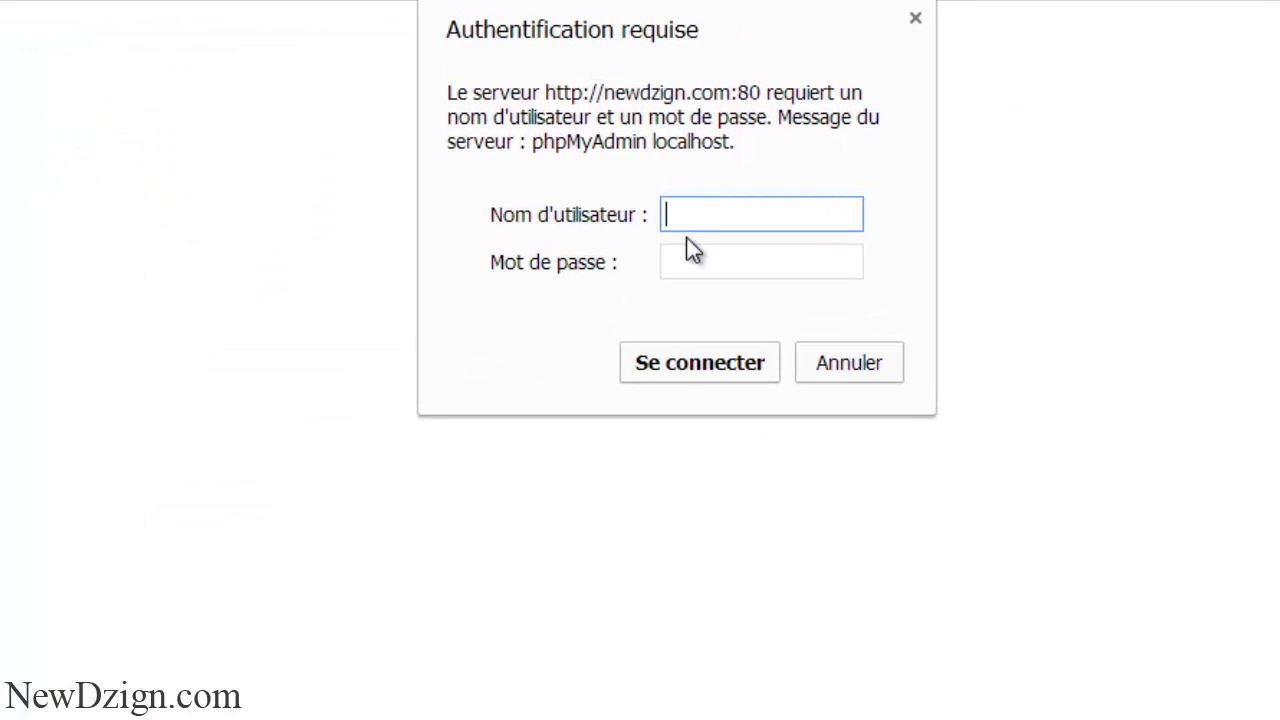
# - Log in to the live server's phpMyAdmin with the database account username and password
pyautogui.write('newdzign_store')
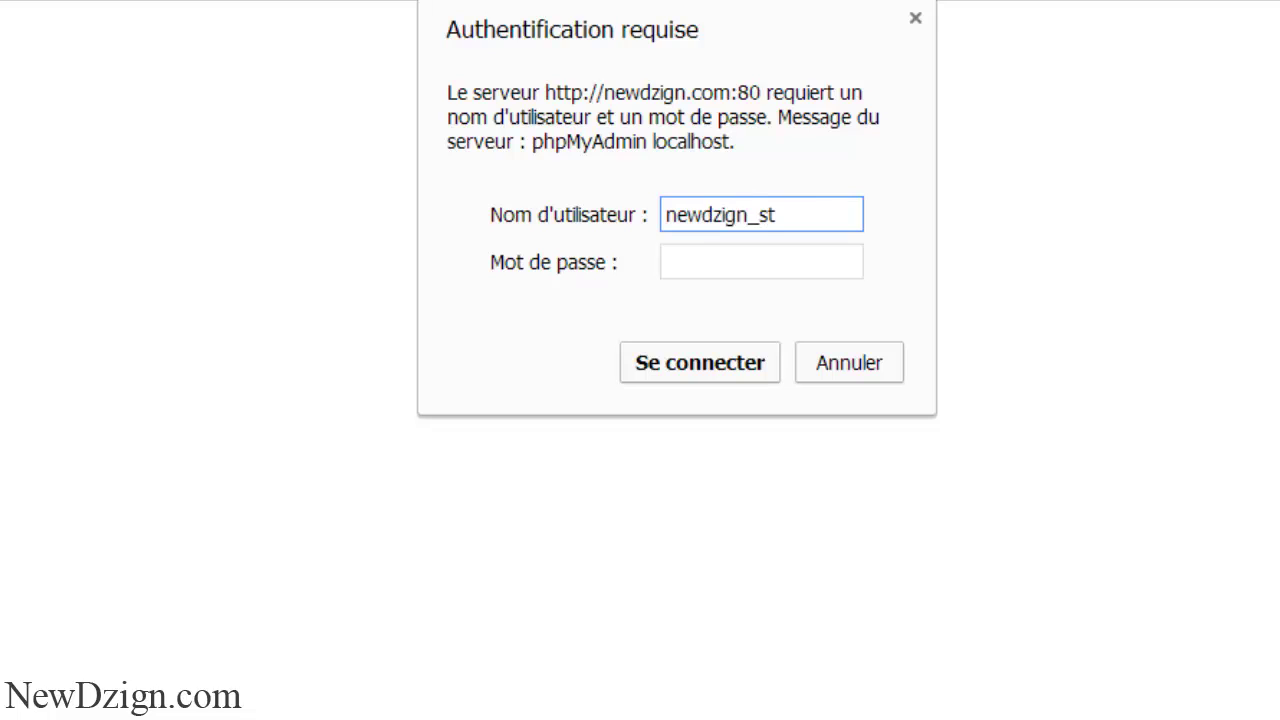
pyautogui.click(760, 268)
pyautogui.write('**')
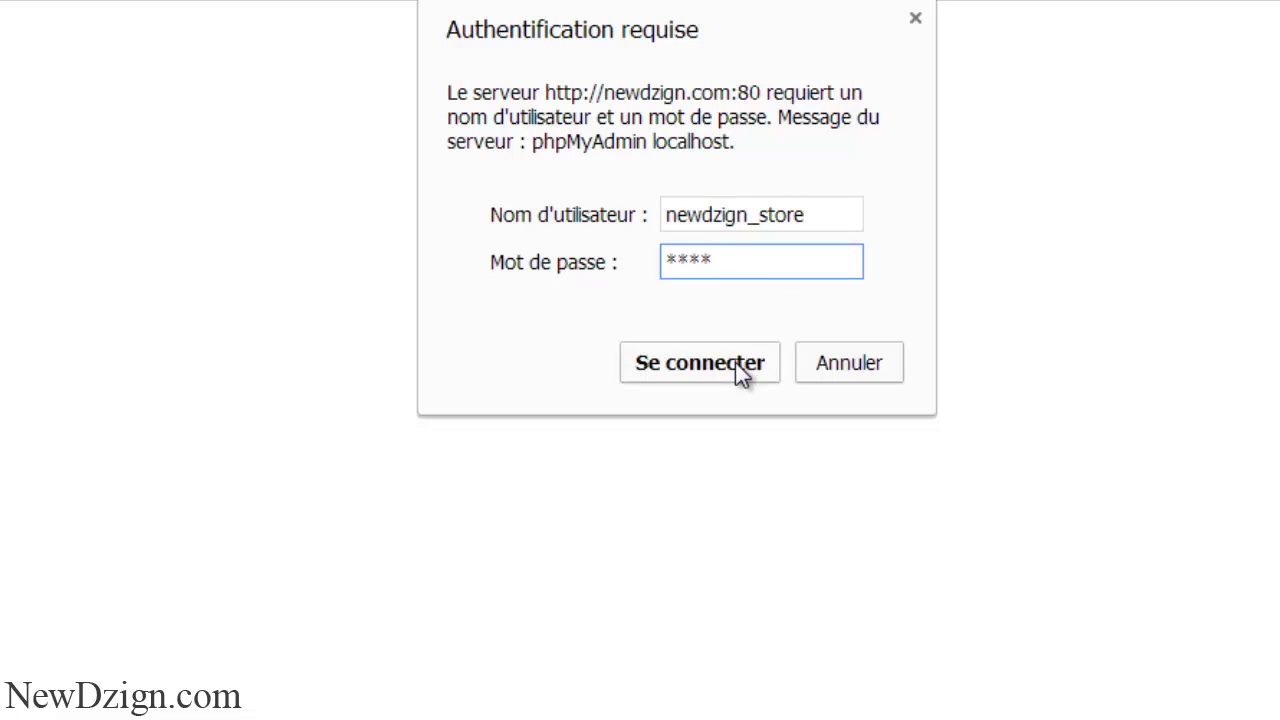
pyautogui.click(736, 363)
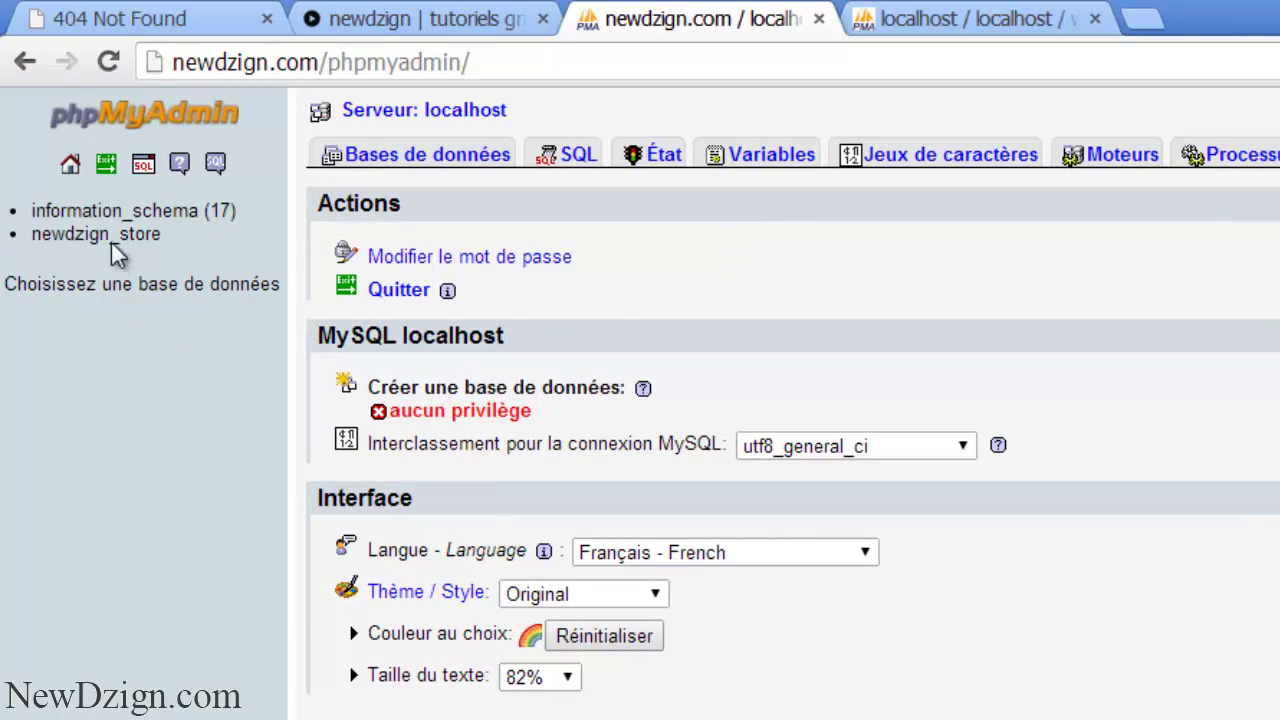
# - Paste the SQL dump into newdzign_store's SQL query box, run it, and view the imported tables
pyautogui.click(100, 236)
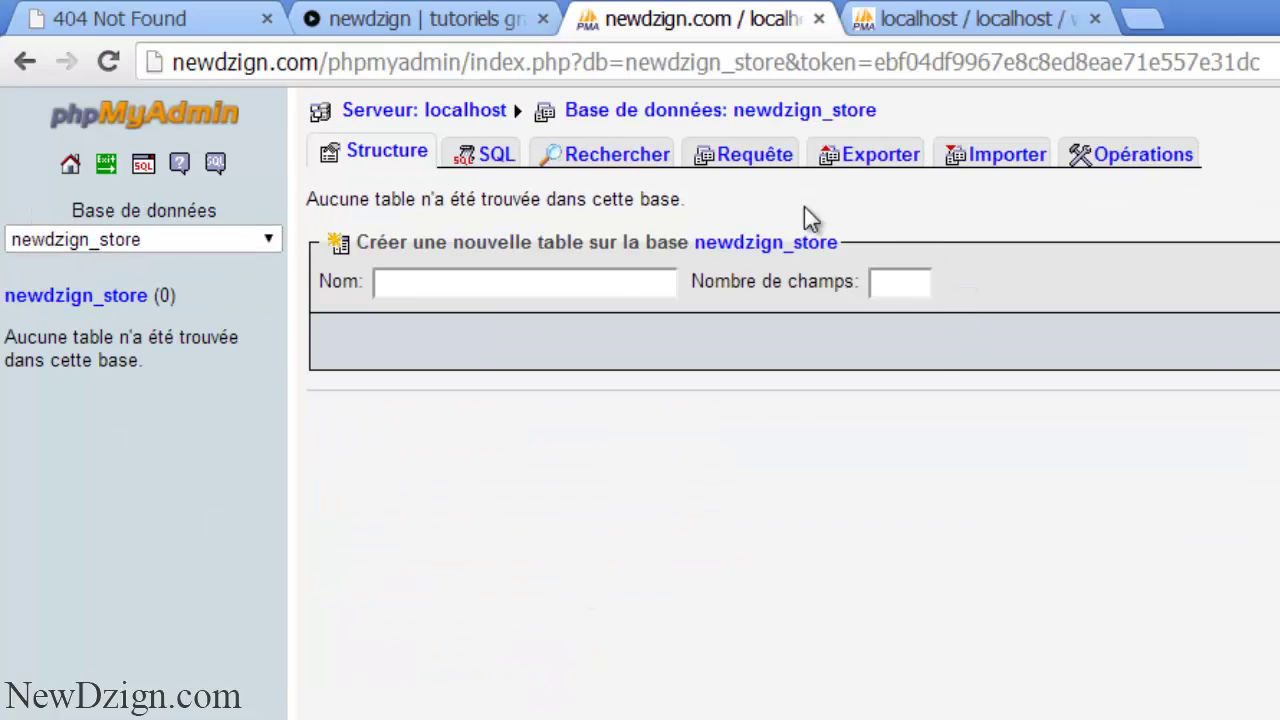
pyautogui.click(465, 160)
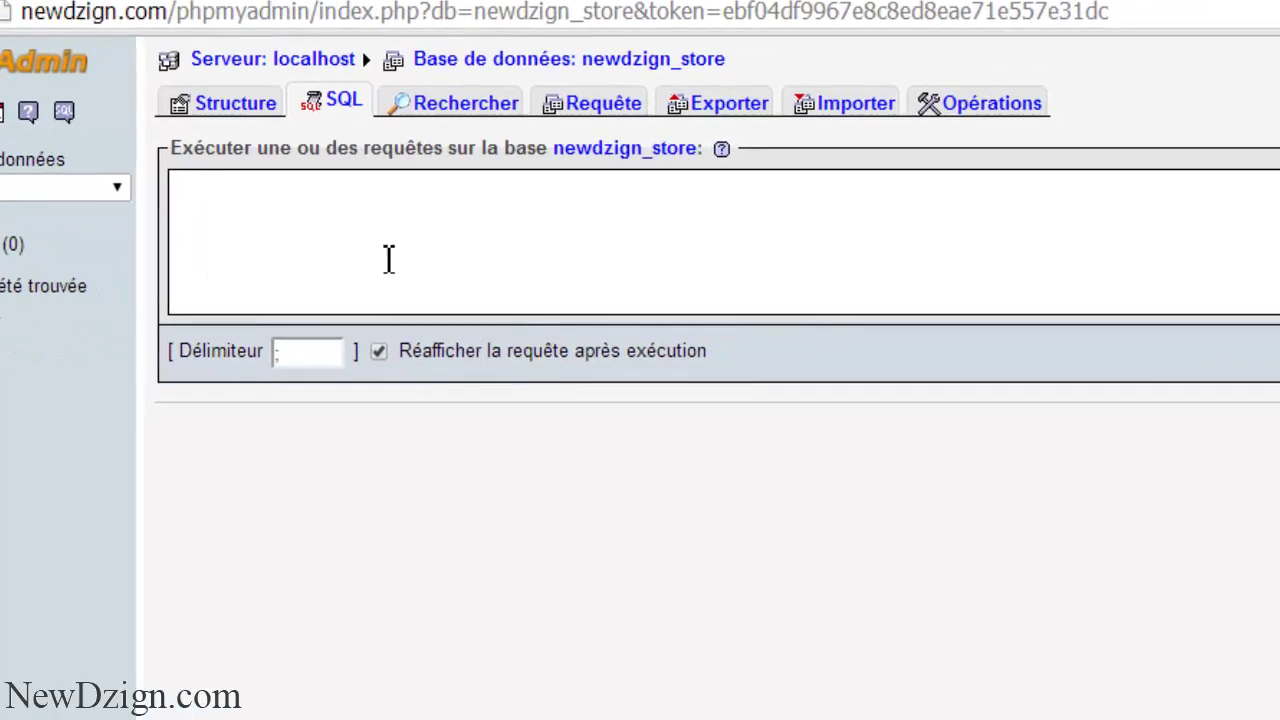
pyautogui.click(521, 288)
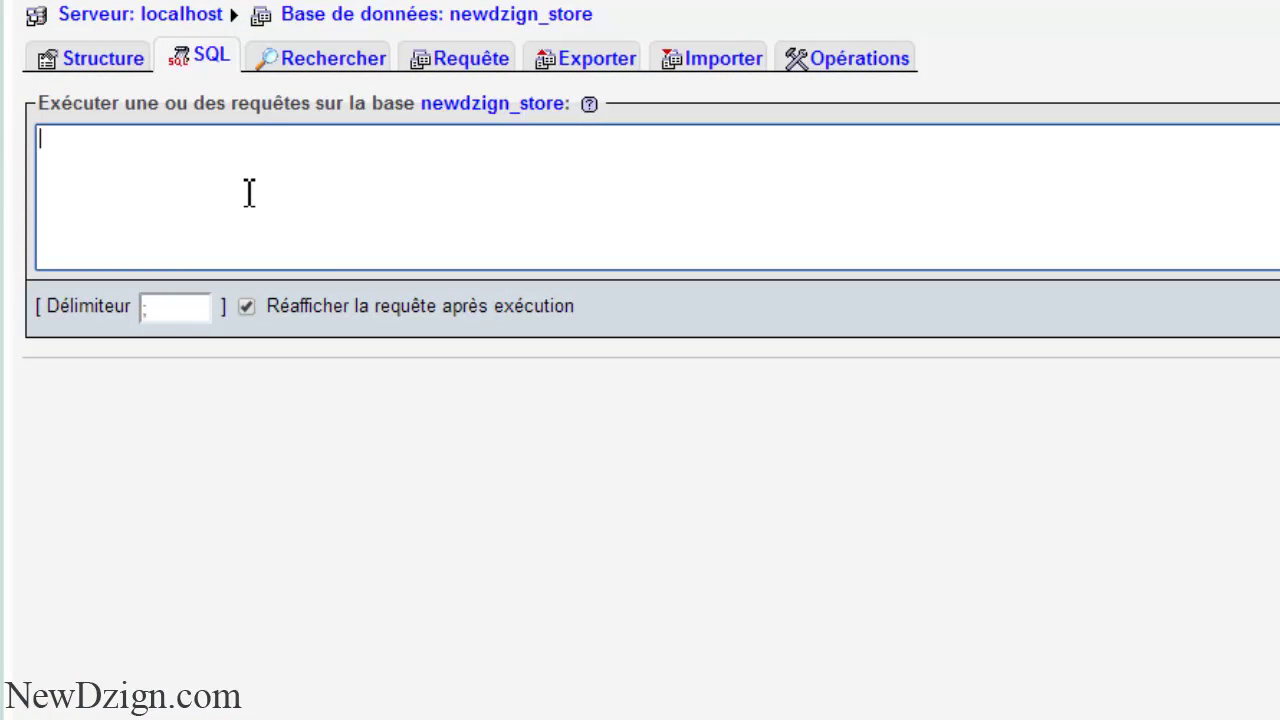
pyautogui.hotkey('ctrl', 'v')
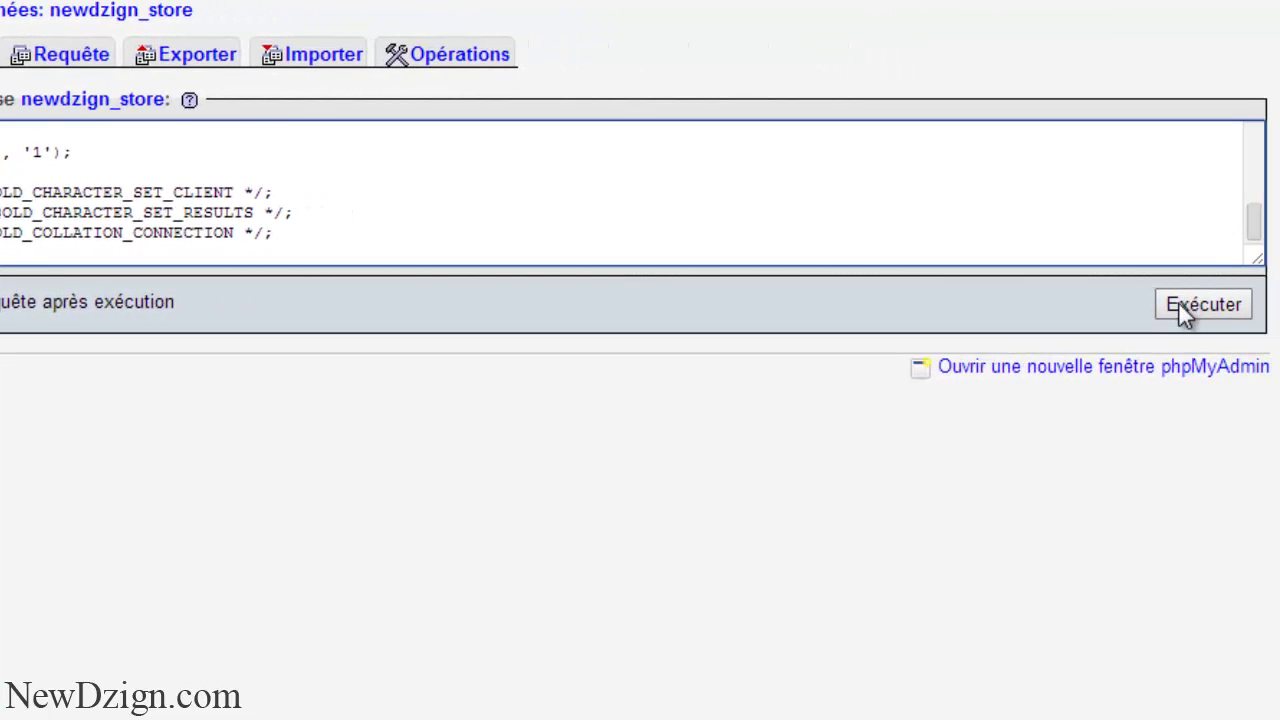
pyautogui.click(1190, 304)
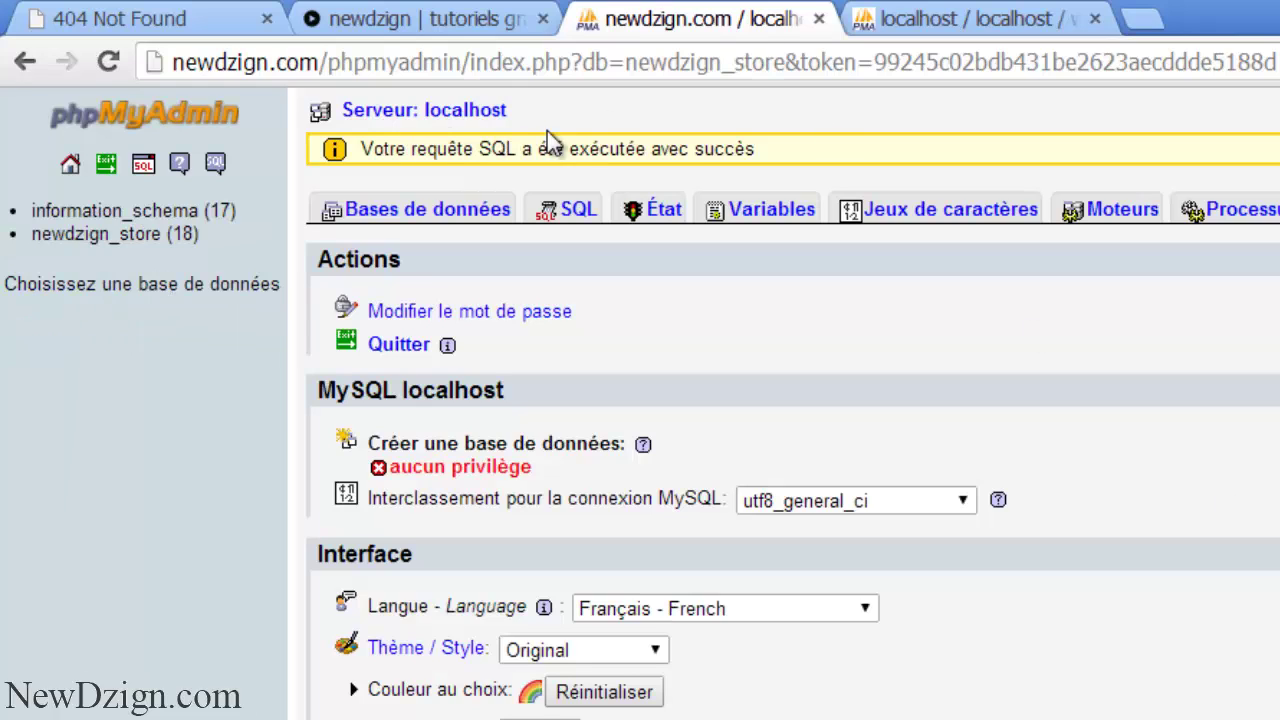
pyautogui.click(84, 237)
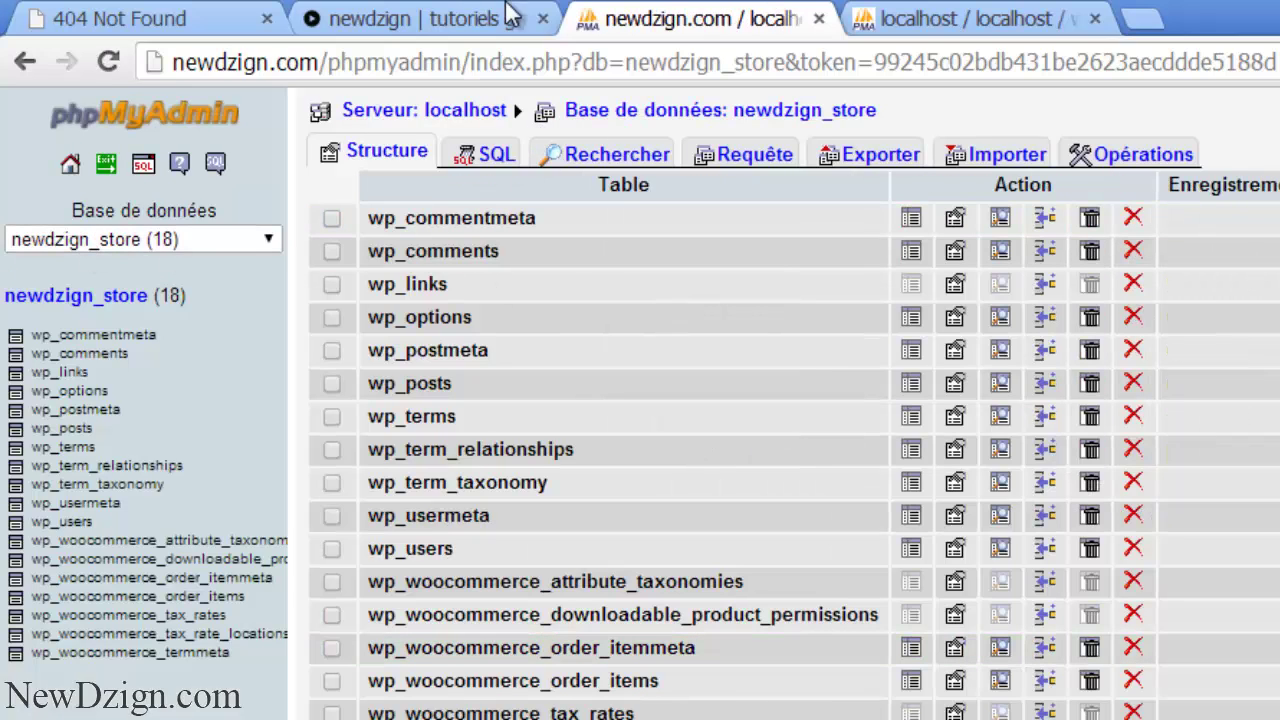
pyautogui.click(470, 18)
pyautogui.click(417, 63)
pyautogui.click(417, 63)
pyautogui.write('/w')
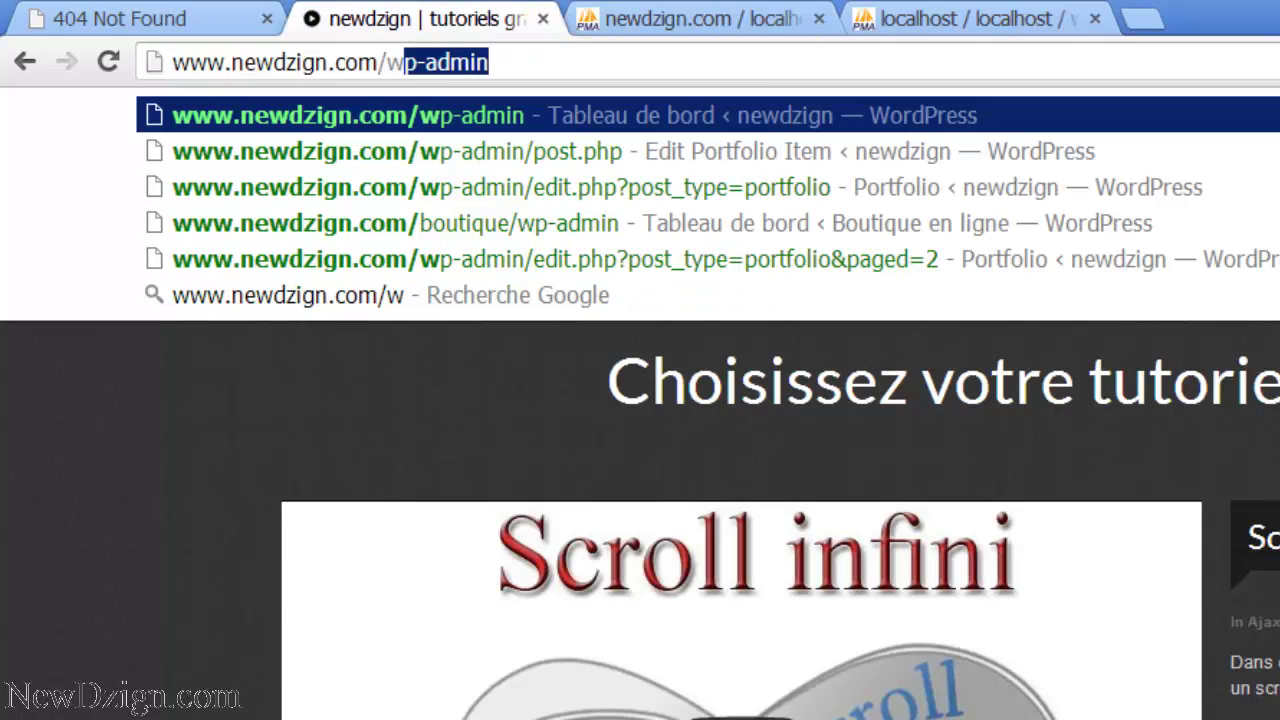
pyautogui.press('BackSpace')
pyautogui.write('bou')
pyautogui.press('BackSpace')
pyautogui.press('BackSpace')
pyautogui.press('BackSpace')
pyautogui.press('BackSpace')
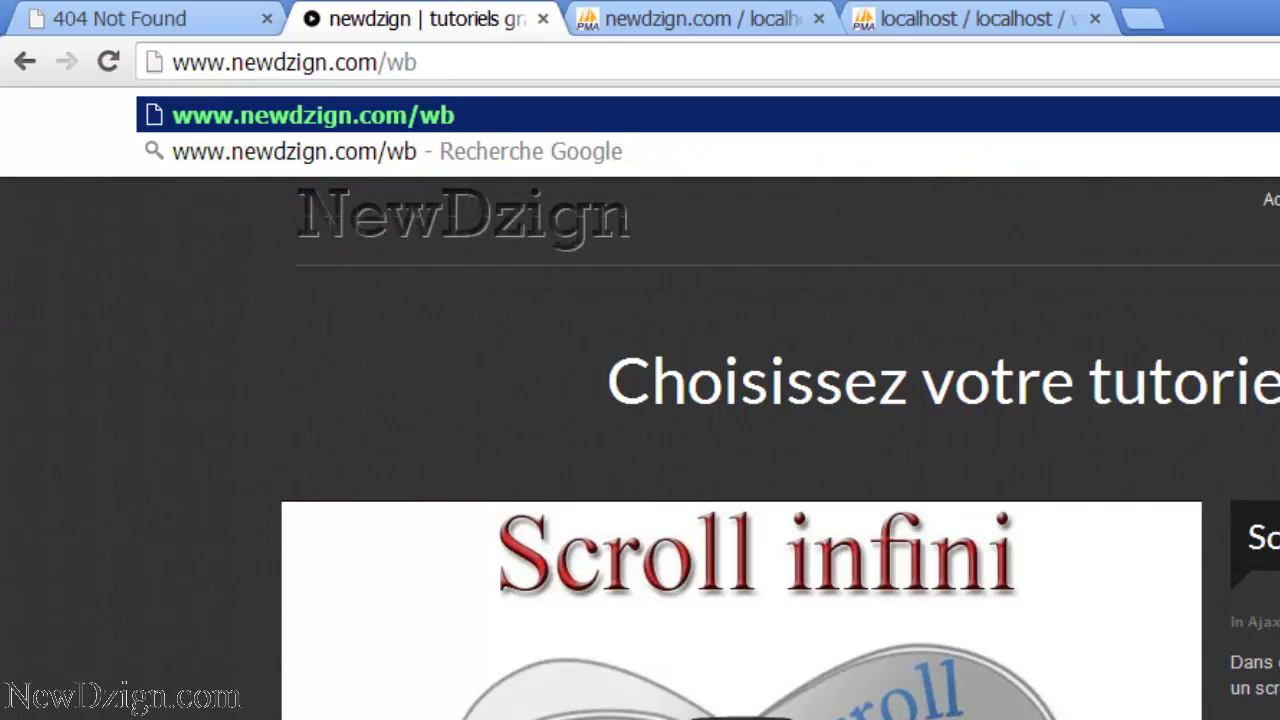
pyautogui.write('bo')
pyautogui.press('Return')
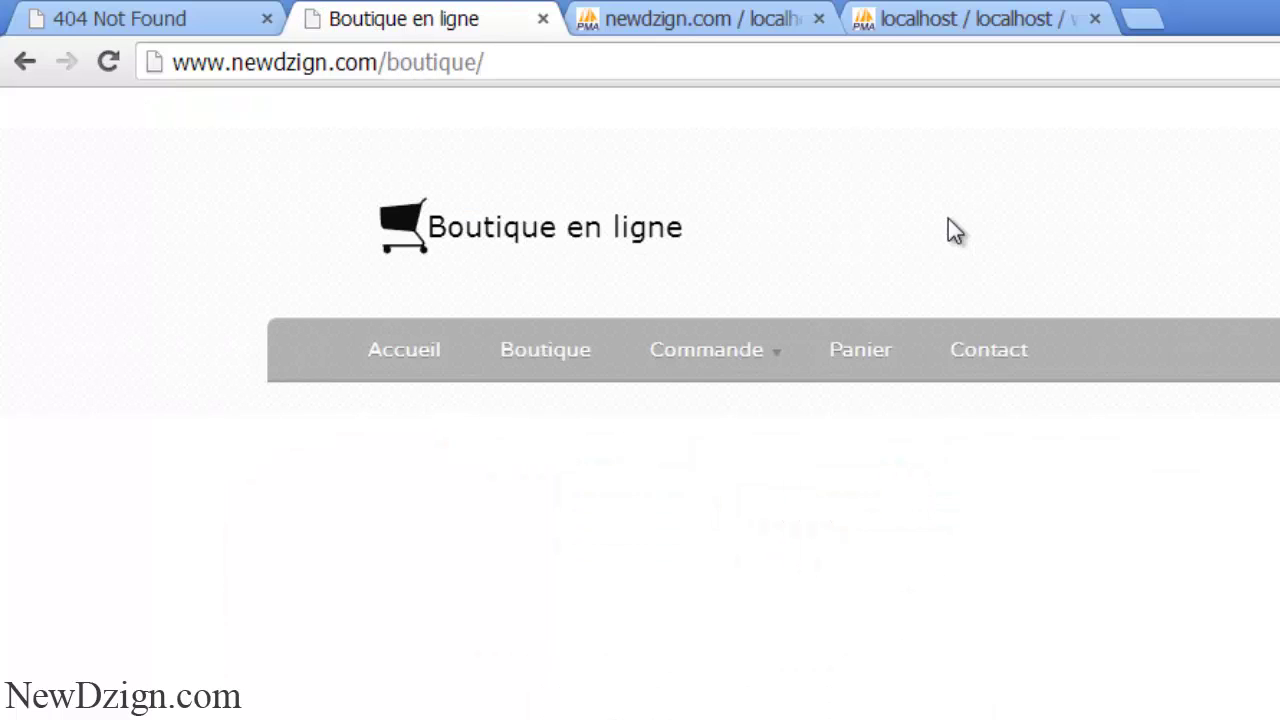
pyautogui.moveTo(800, 378)
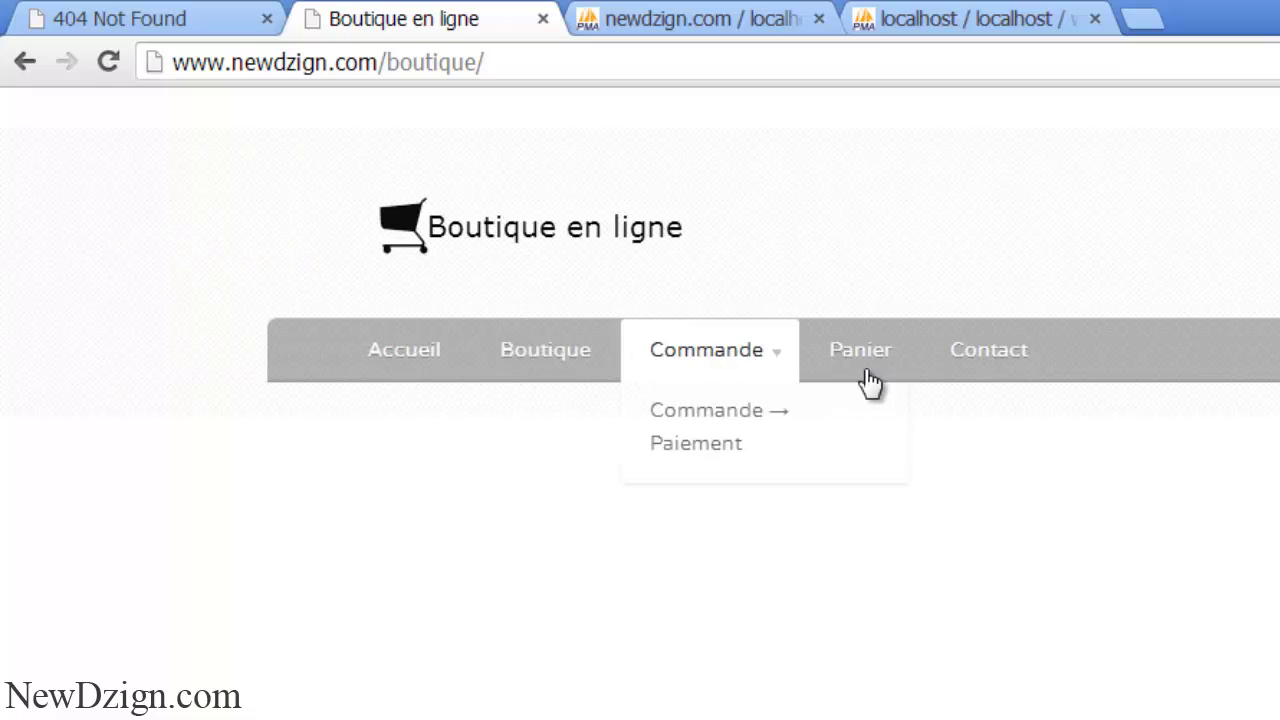
pyautogui.click(511, 66)
pyautogui.click(511, 66)
pyautogui.write('w')
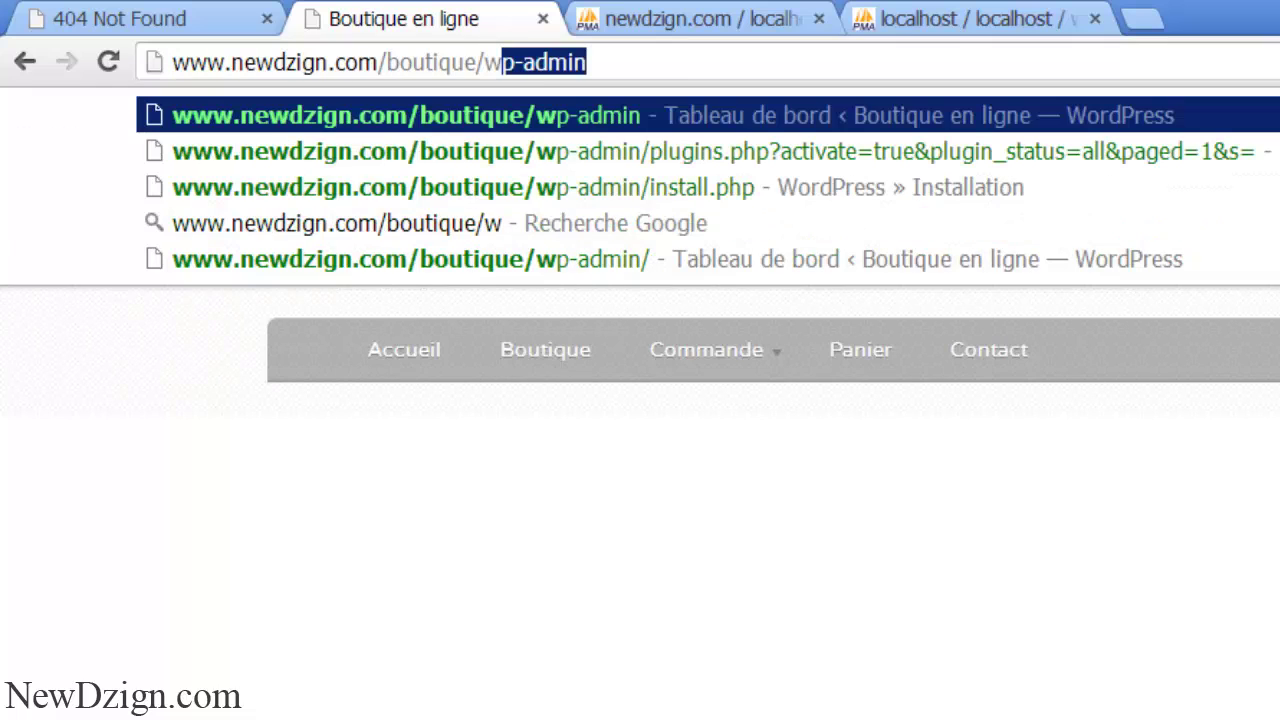
pyautogui.click(680, 63)
pyautogui.press('Return')
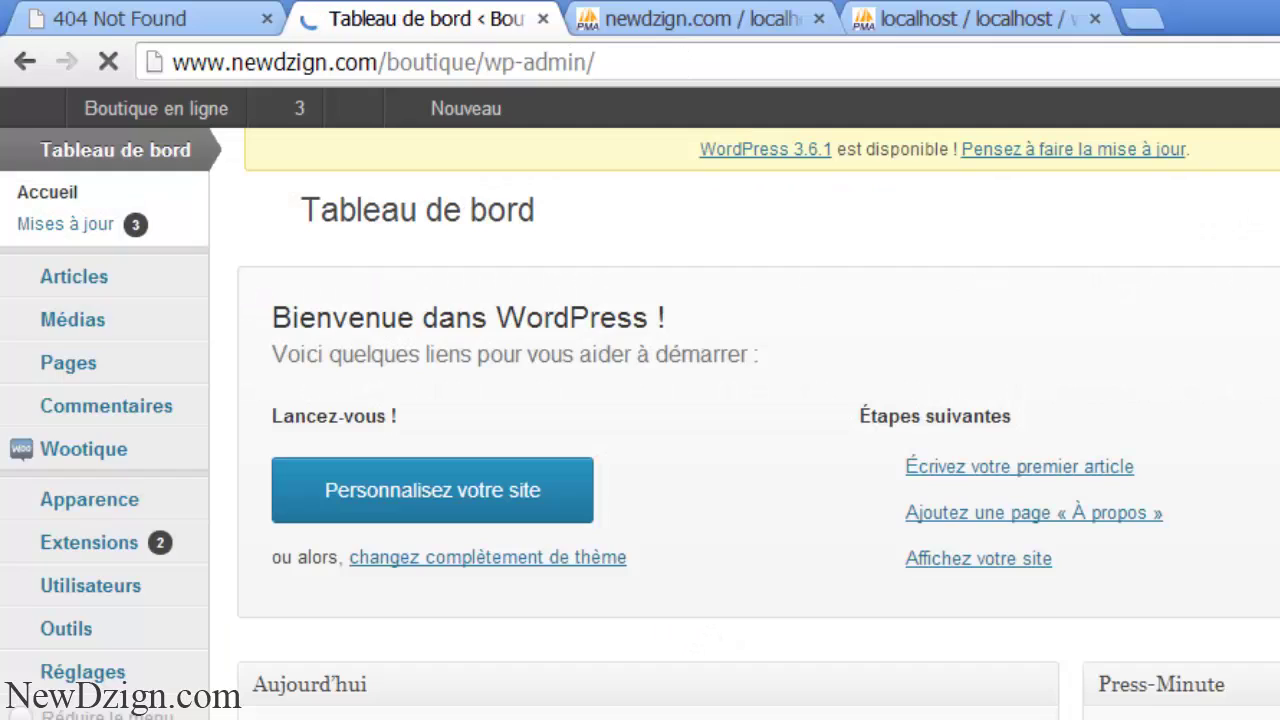
# - Activate the BigContact Contact Page plugin in the installed plugins list
pyautogui.click(122, 548)
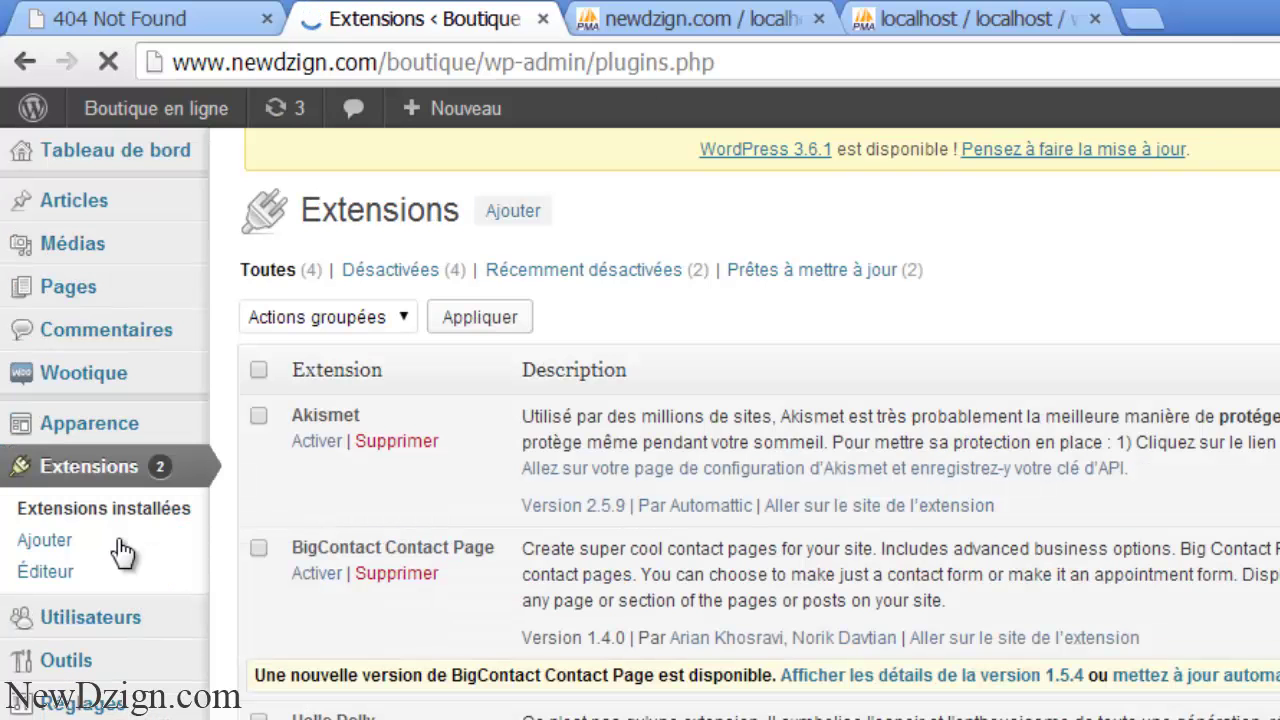
pyautogui.click(314, 574)
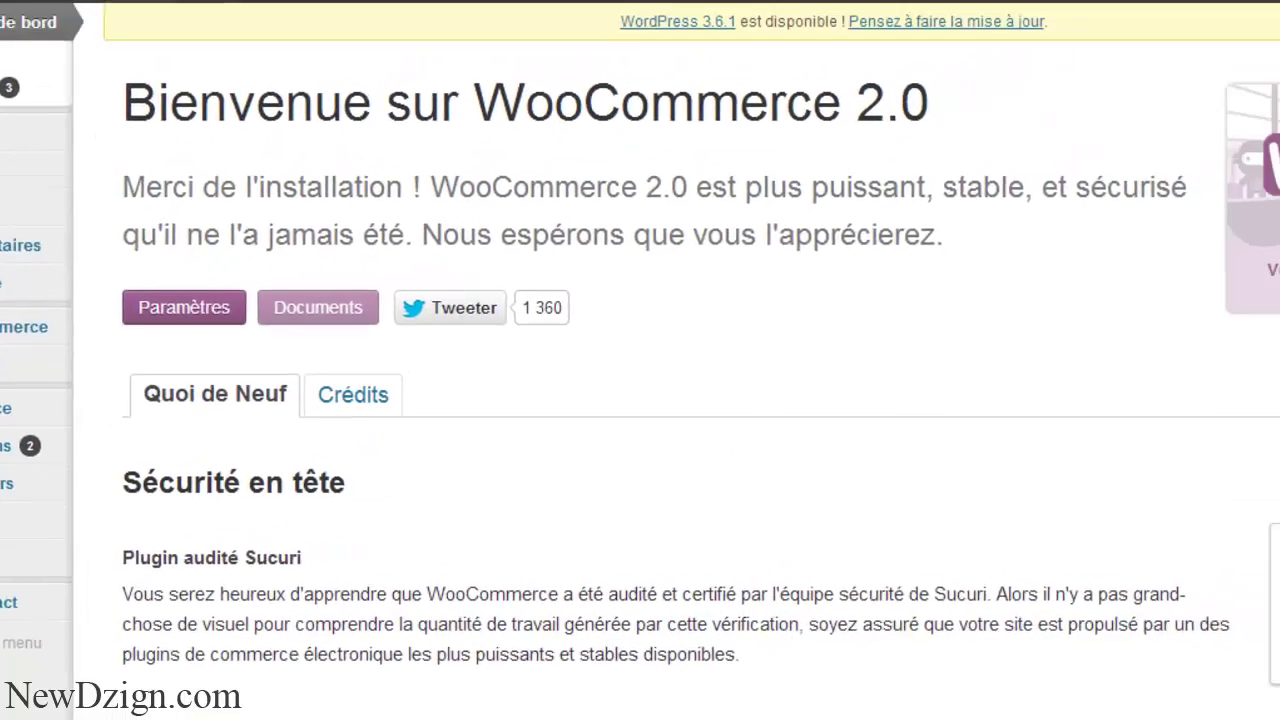
pyautogui.scroll(-5, 740, 300)
pyautogui.scroll(4, 740, 300)
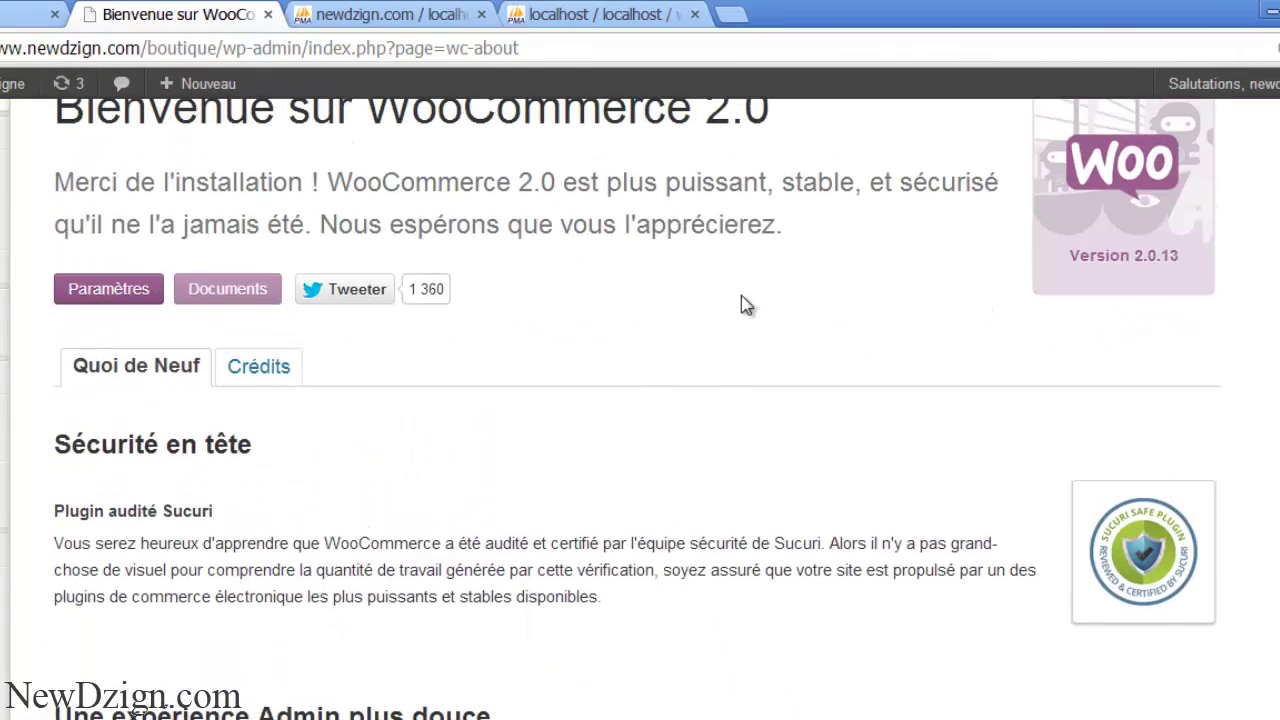
# - Search new plugins for 'under construction' and install the underConstruction plugin
pyautogui.moveTo(4, 410)
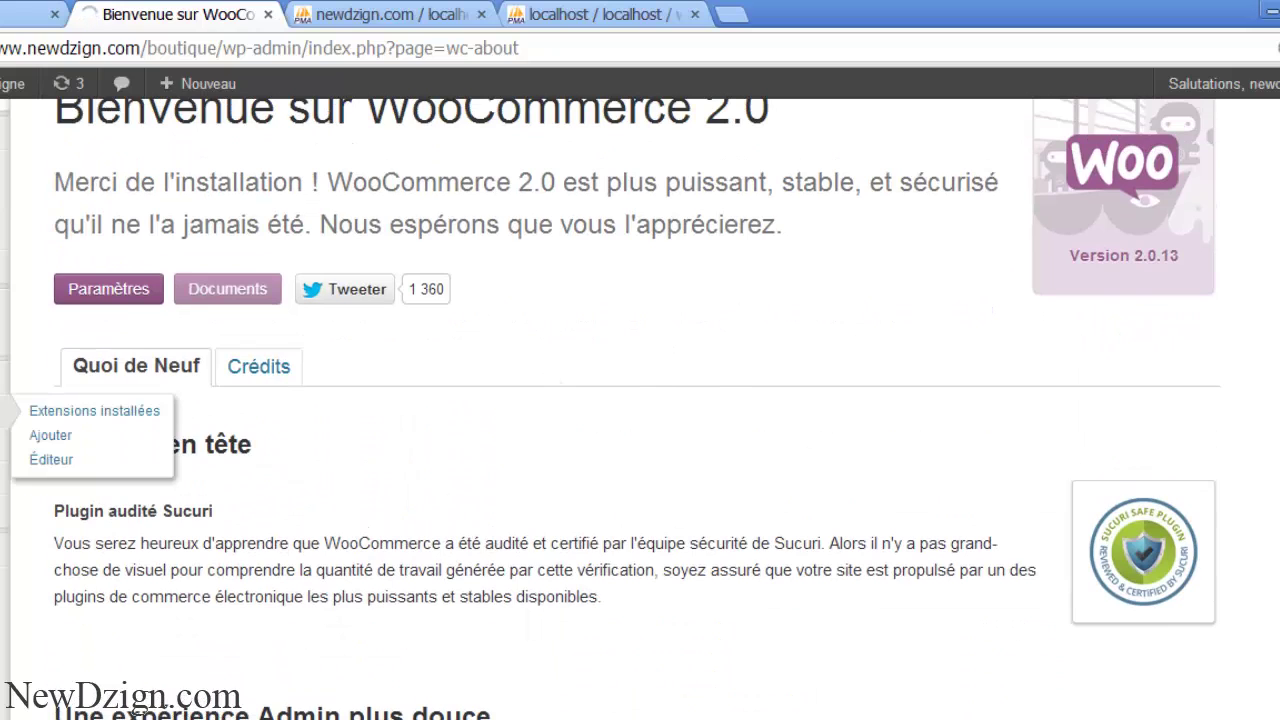
pyautogui.click(50, 435)
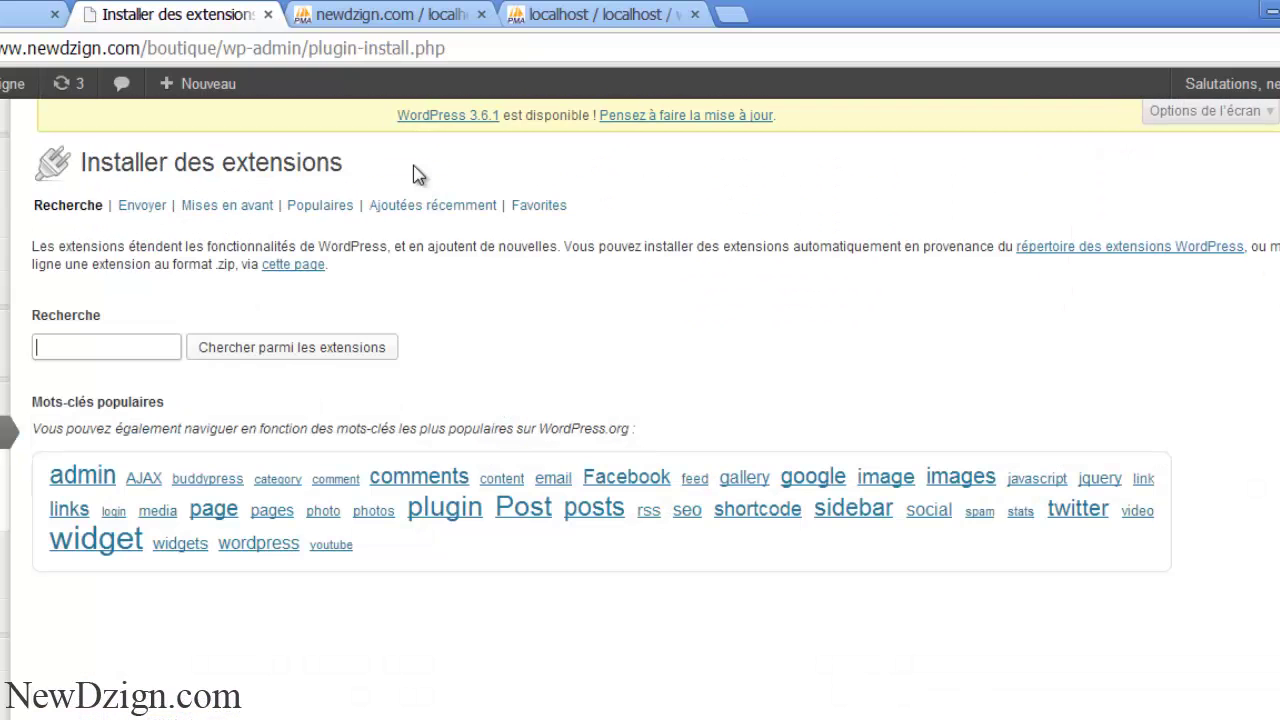
pyautogui.write('unse')
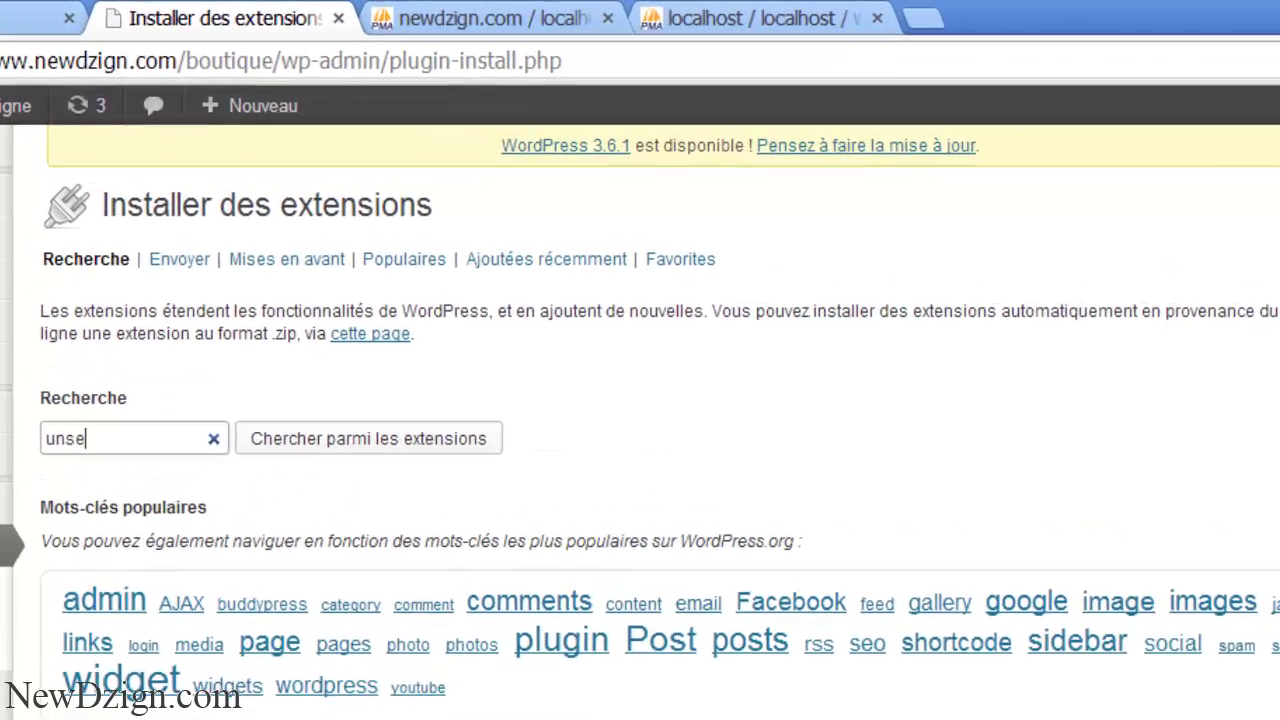
pyautogui.write('r construction')
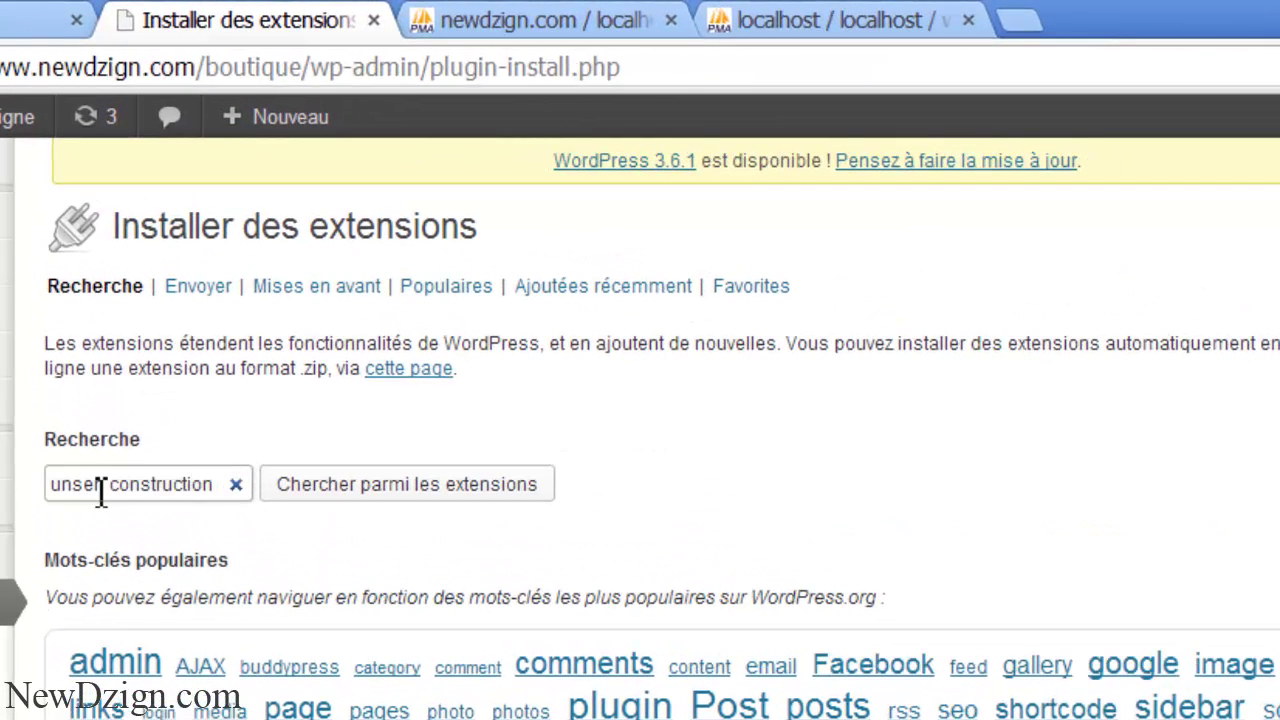
pyautogui.click(92, 490)
pyautogui.press('BackSpace')
pyautogui.write('d')
pyautogui.click(315, 488)
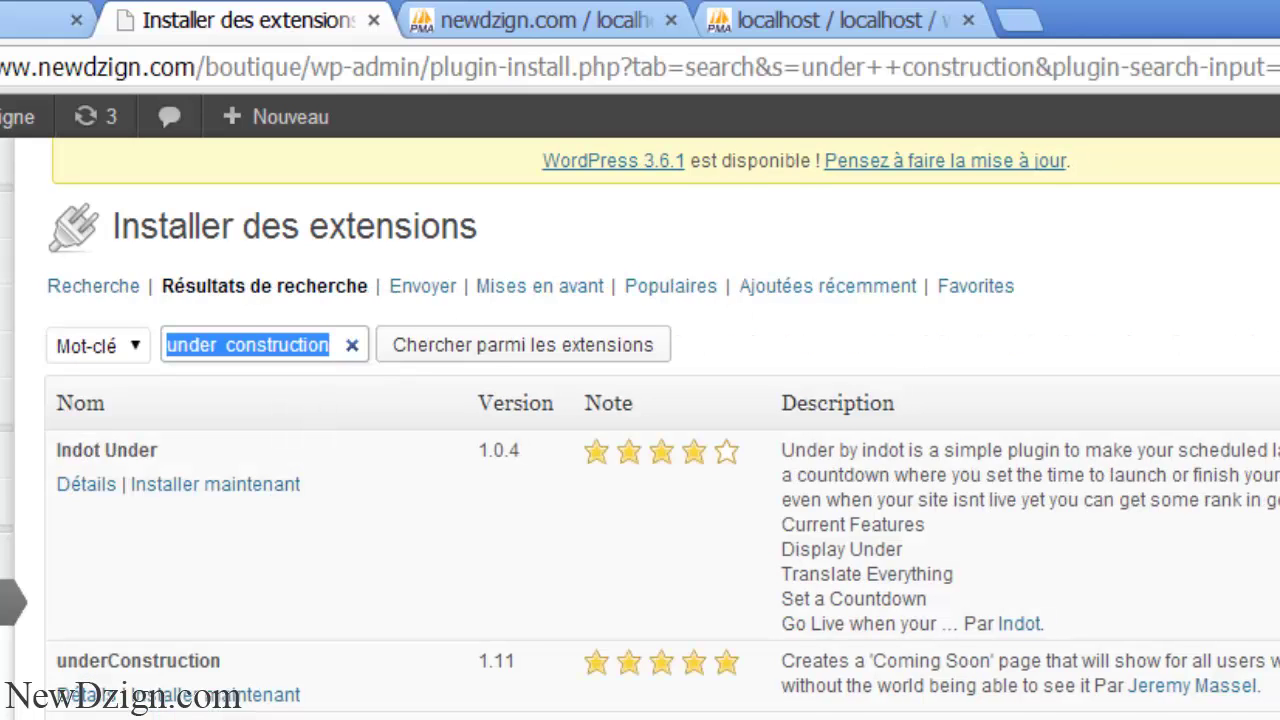
pyautogui.scroll(-3, 38, 503)
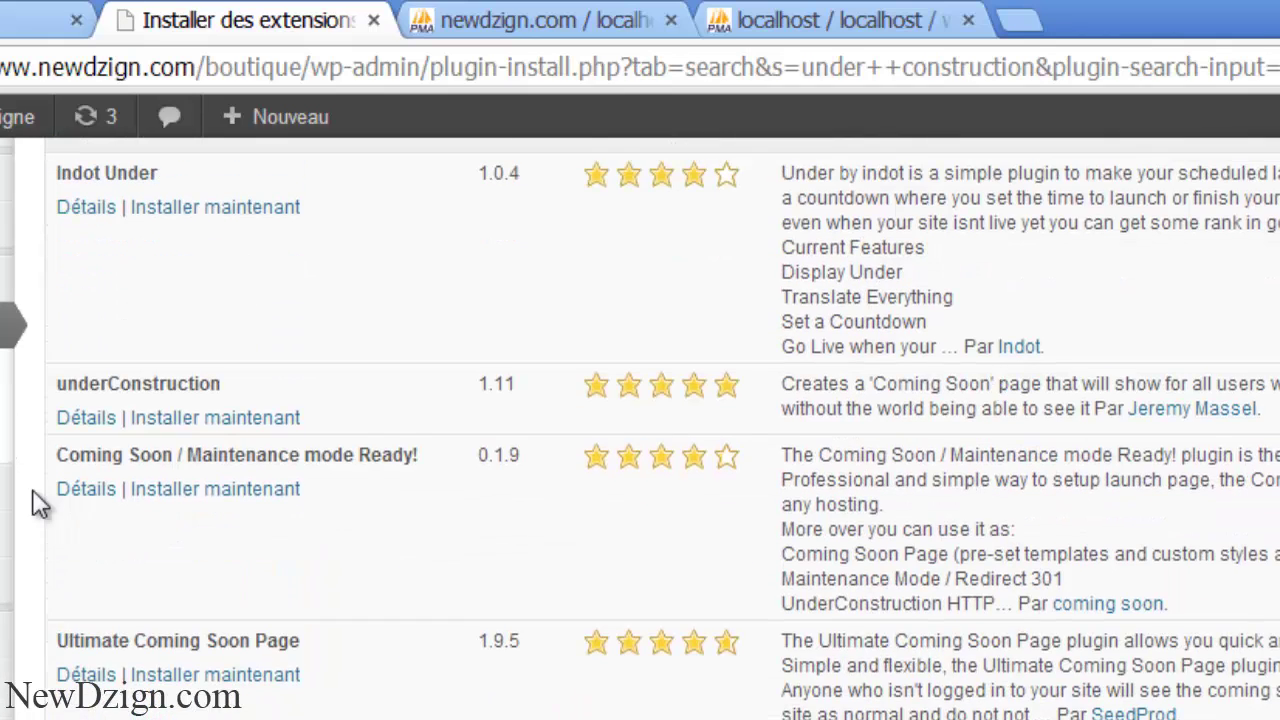
pyautogui.click(185, 425)
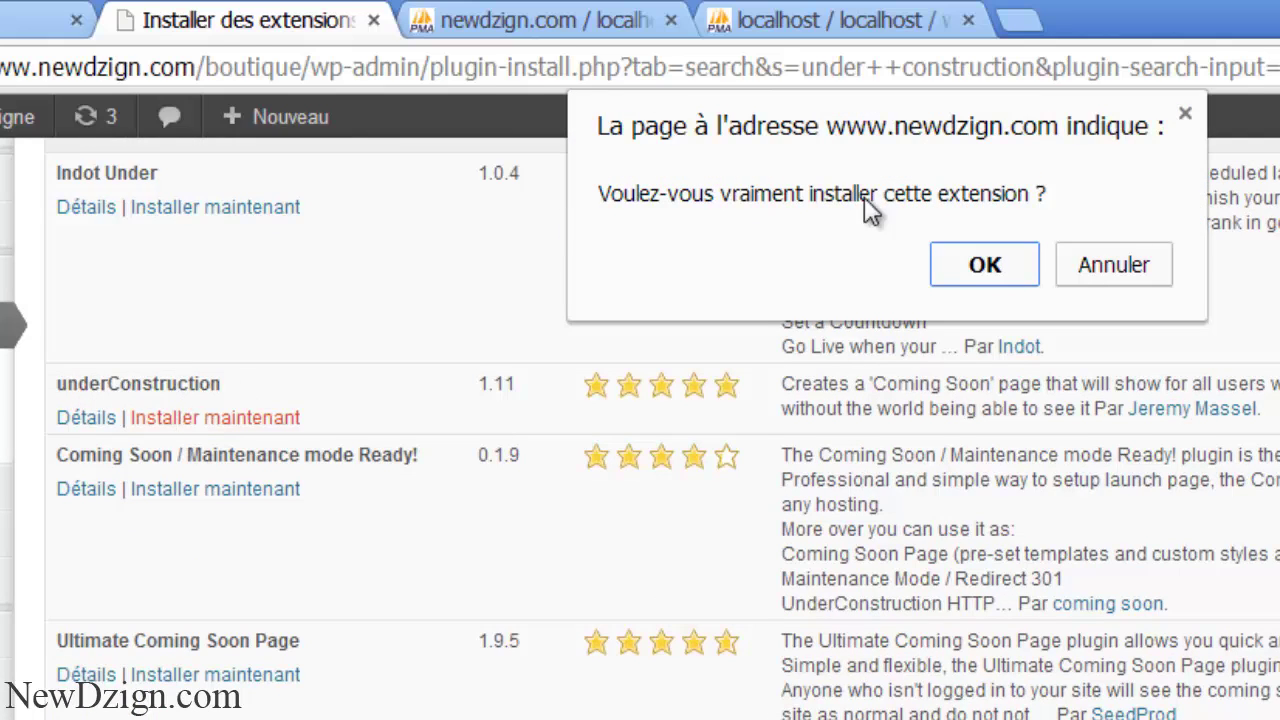
pyautogui.press('Return')
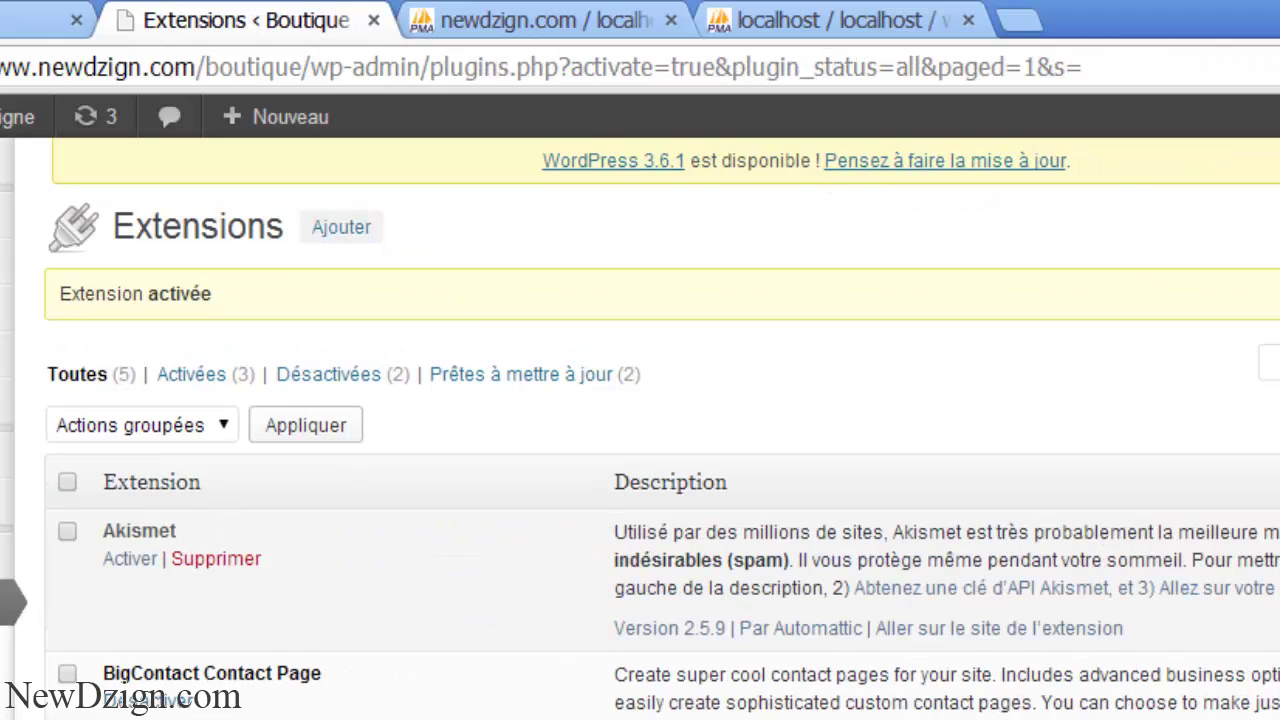
# - Open the Under Construction plugin settings and turn under-construction mode on
pyautogui.scroll(-3, 640, 400)
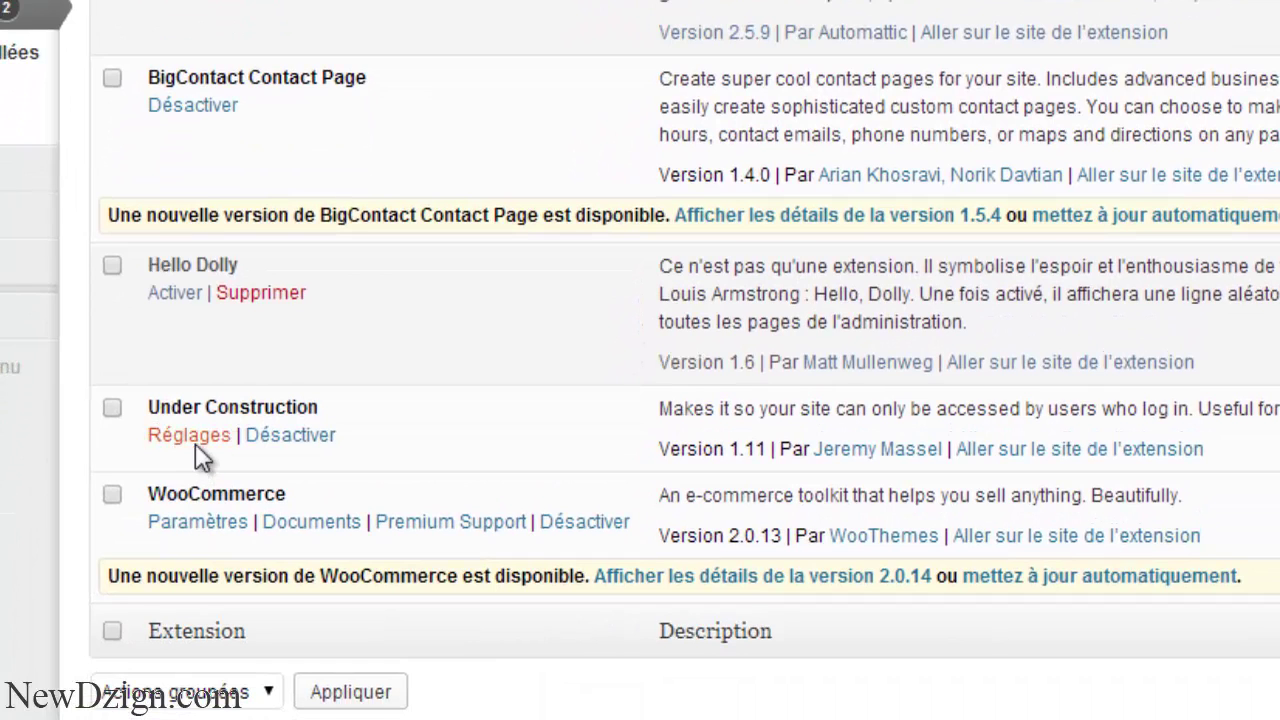
pyautogui.click(195, 445)
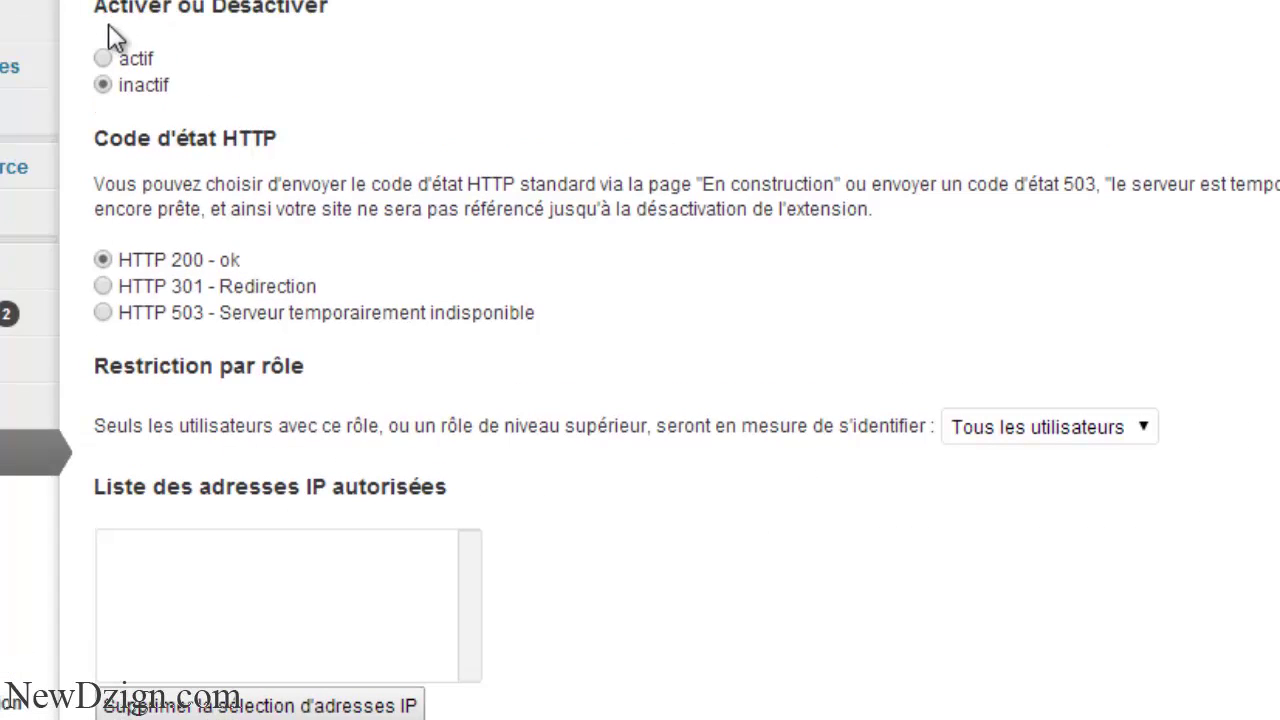
pyautogui.click(103, 60)
# - Try a custom HTML page, clear the typed text, and revert to the default 'En construction' page
pyautogui.scroll(-3, 400, 677)
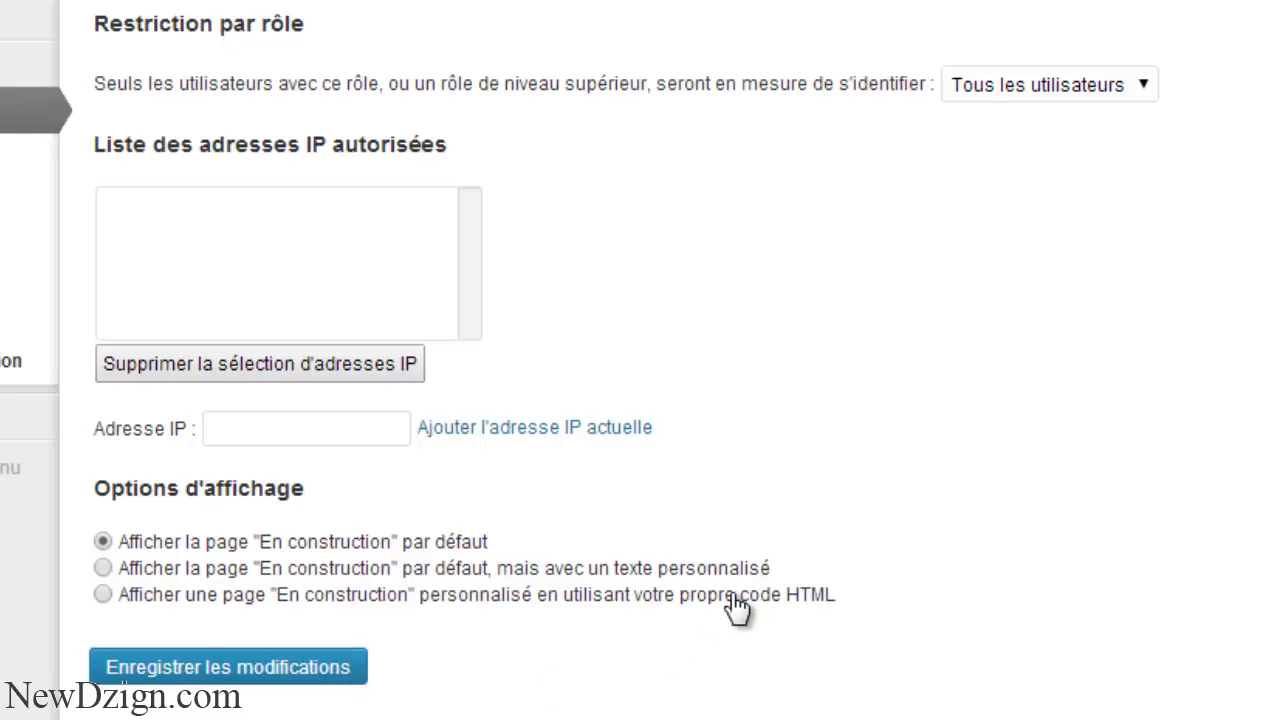
pyautogui.click(103, 595)
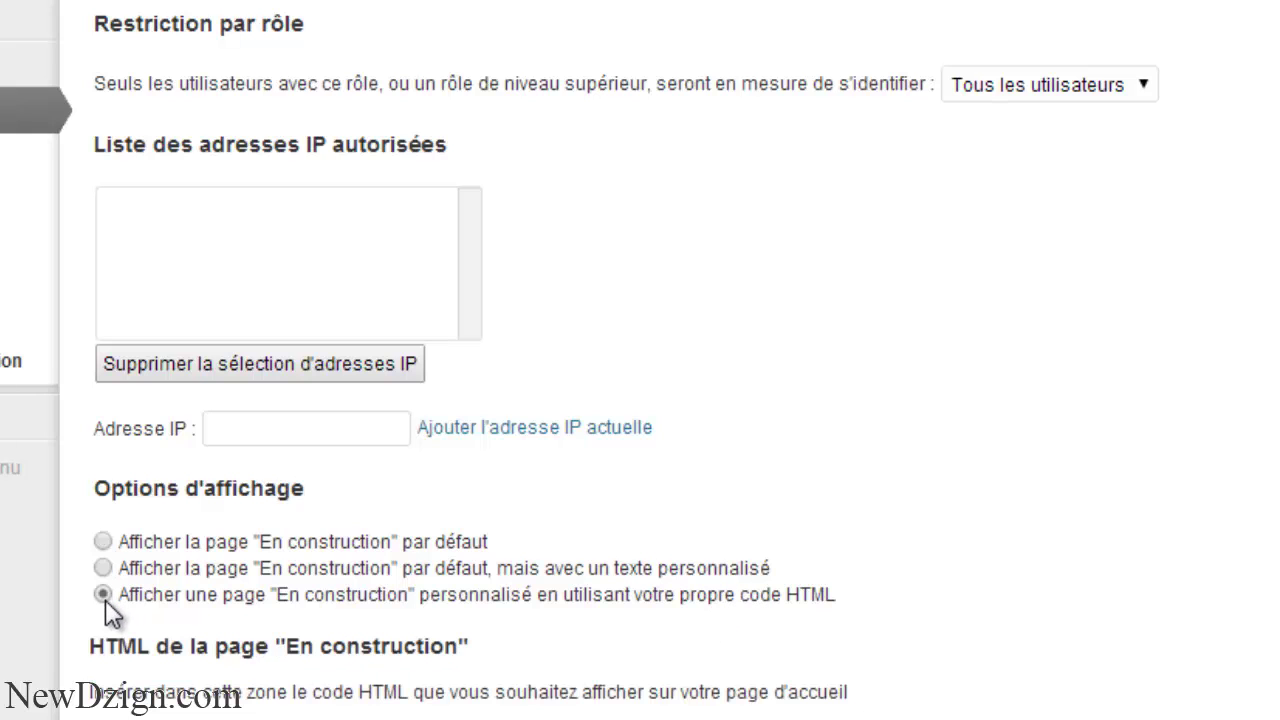
pyautogui.scroll(-4, 1188, 488)
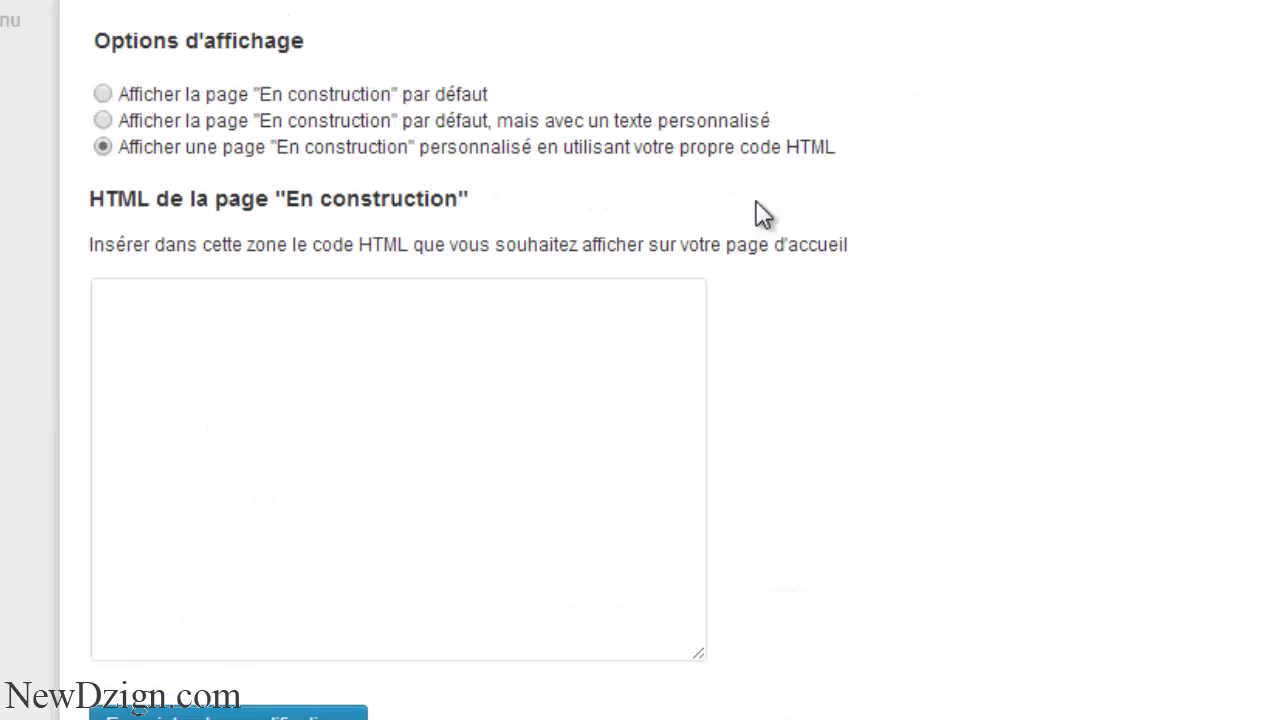
pyautogui.click(380, 463)
pyautogui.write('Site en ocn')
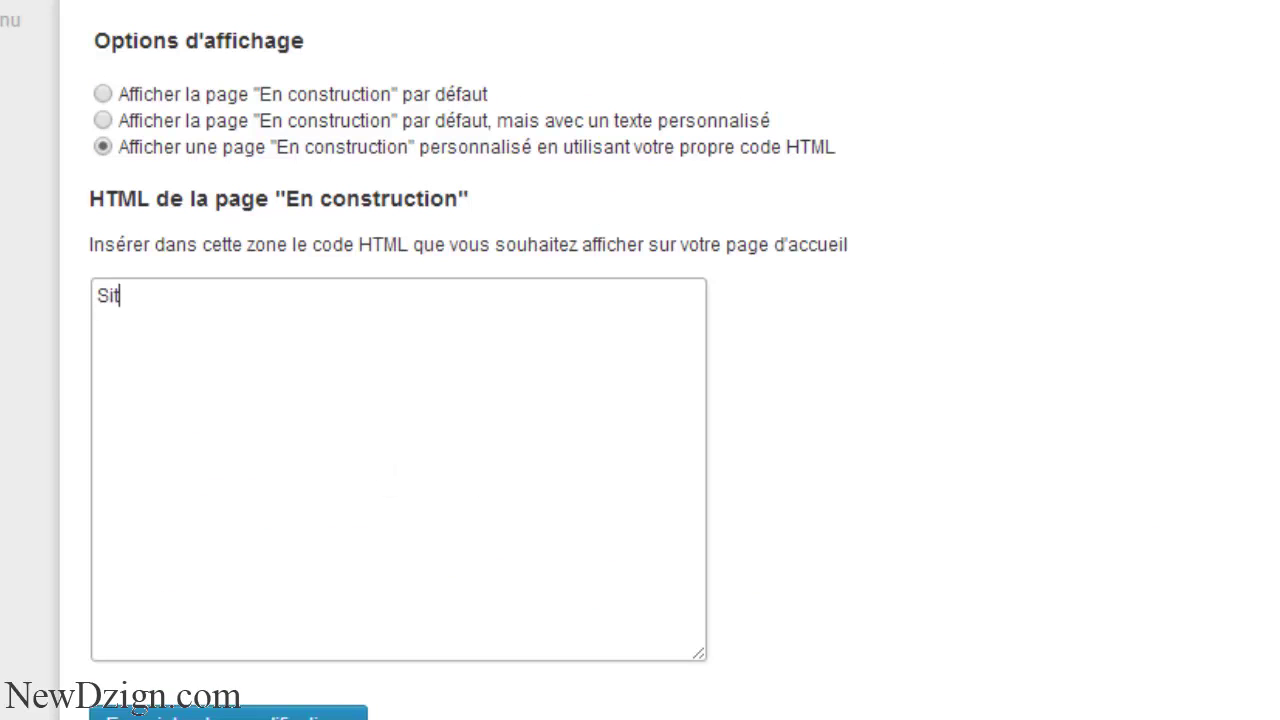
pyautogui.hotkey('ctrl', 'a')
pyautogui.press('BackSpace')
pyautogui.click(115, 93)
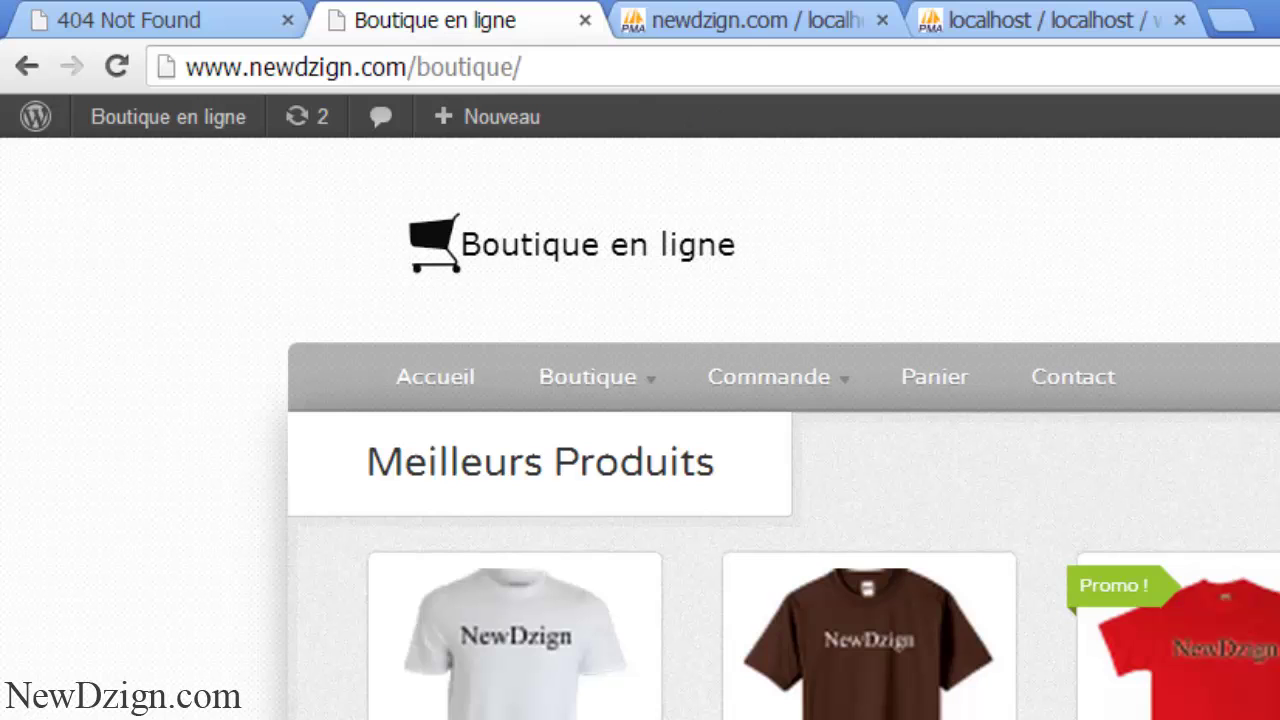
pyautogui.scroll(-8, 640, 430)
pyautogui.scroll(4, 640, 430)
pyautogui.scroll(-6, 640, 430)
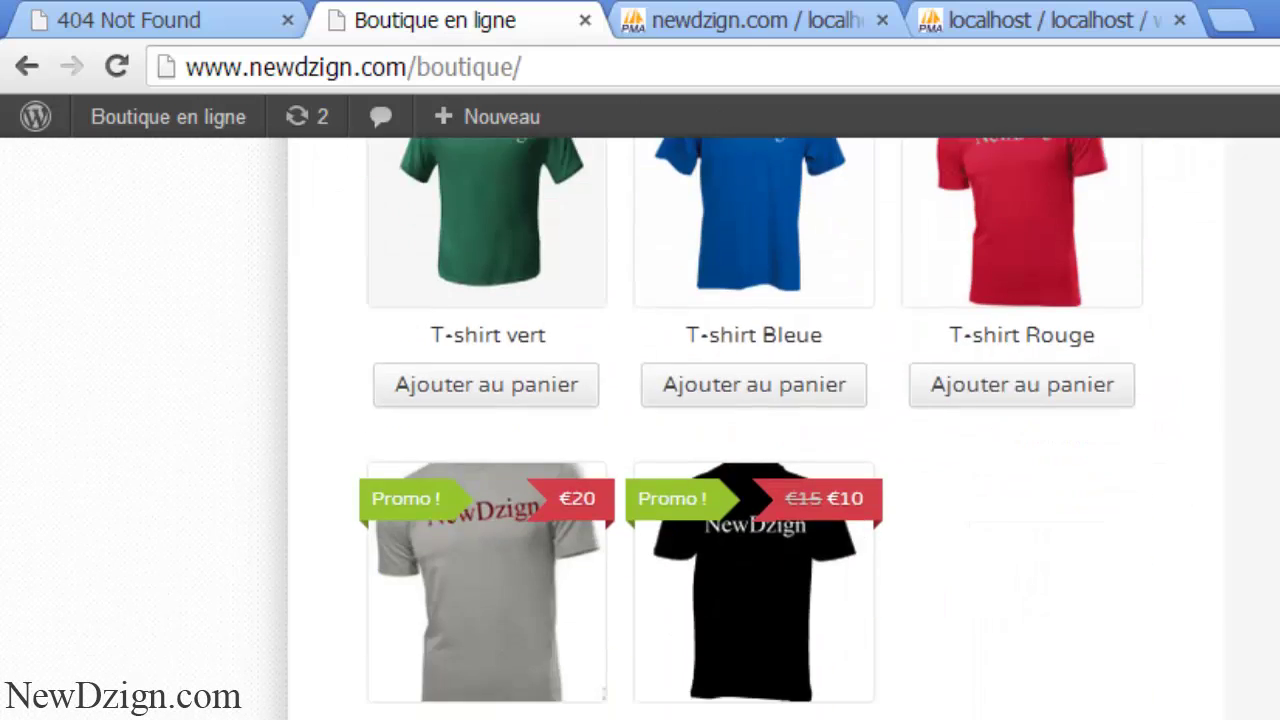
pyautogui.scroll(10, 640, 430)
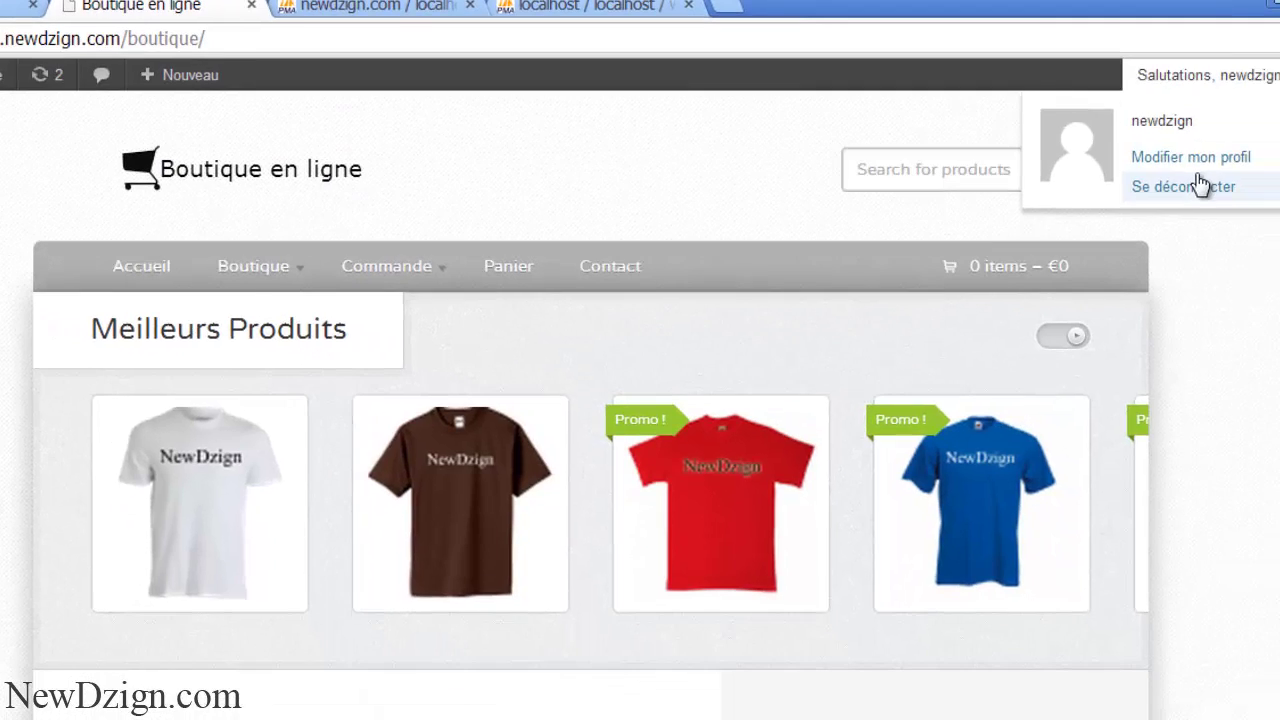
pyautogui.click(1200, 185)
pyautogui.moveTo(428, 48); pyautogui.dragTo(206, 80)
pyautogui.press('BackSpace')
pyautogui.press('BackSpace')
pyautogui.press('Return')
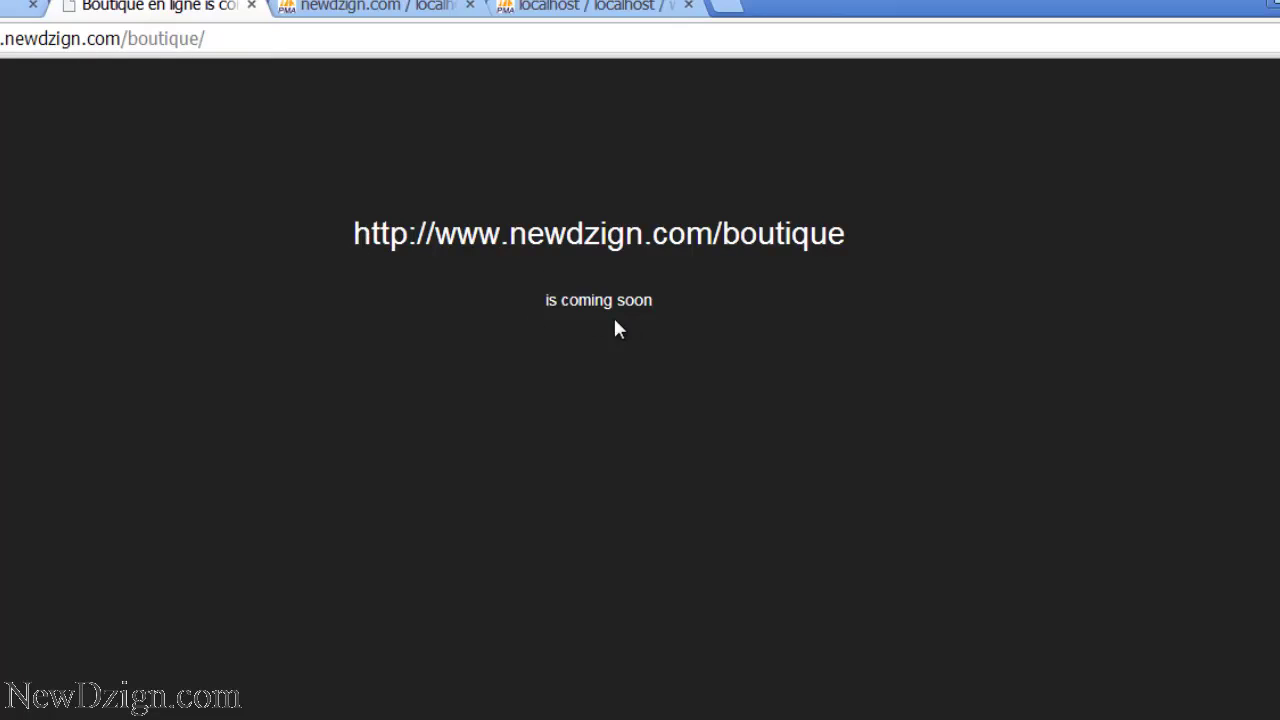
pyautogui.moveTo(545, 300); pyautogui.dragTo(719, 310)
pyautogui.click(721, 310)
# - Log back in to the shop's dashboard at /boutique/wp-admin with the admin password
pyautogui.click(220, 34)
pyautogui.click(220, 34)
pyautogui.write('w')
pyautogui.press('Return')
pyautogui.write('****')
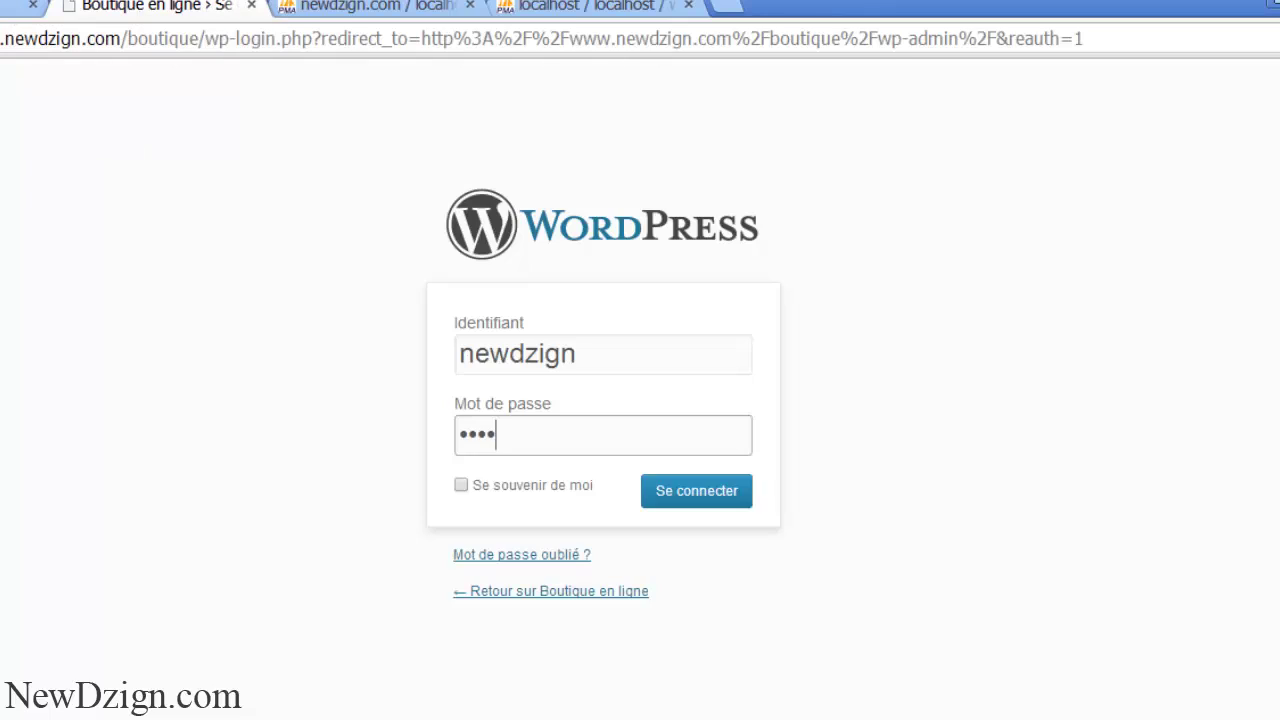
pyautogui.click(729, 500)
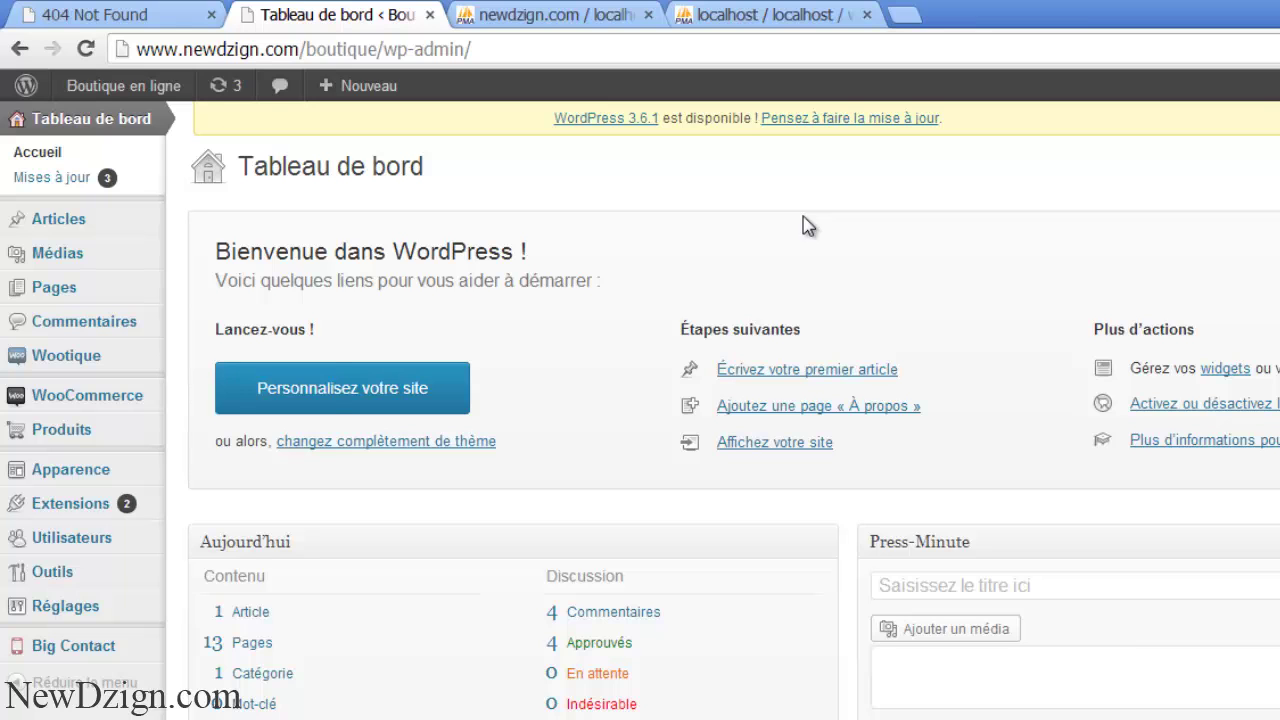
pyautogui.moveTo(98, 410)
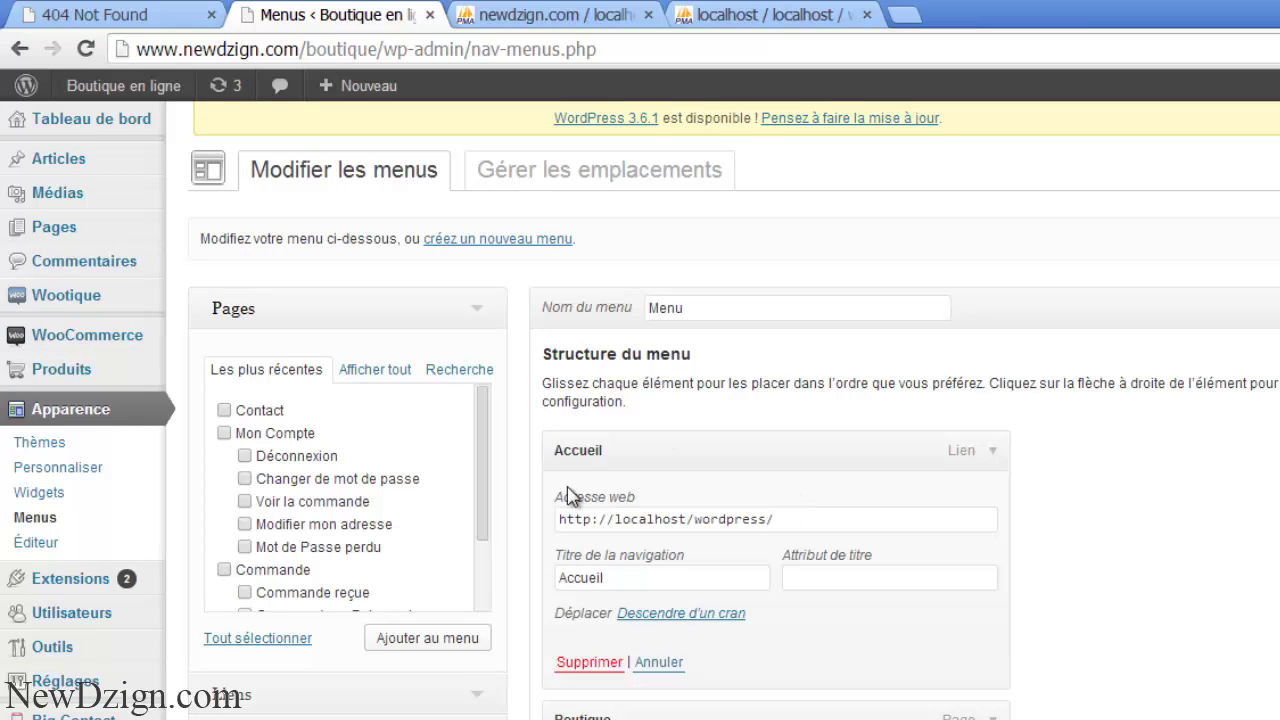
pyautogui.moveTo(790, 519); pyautogui.dragTo(551, 545)
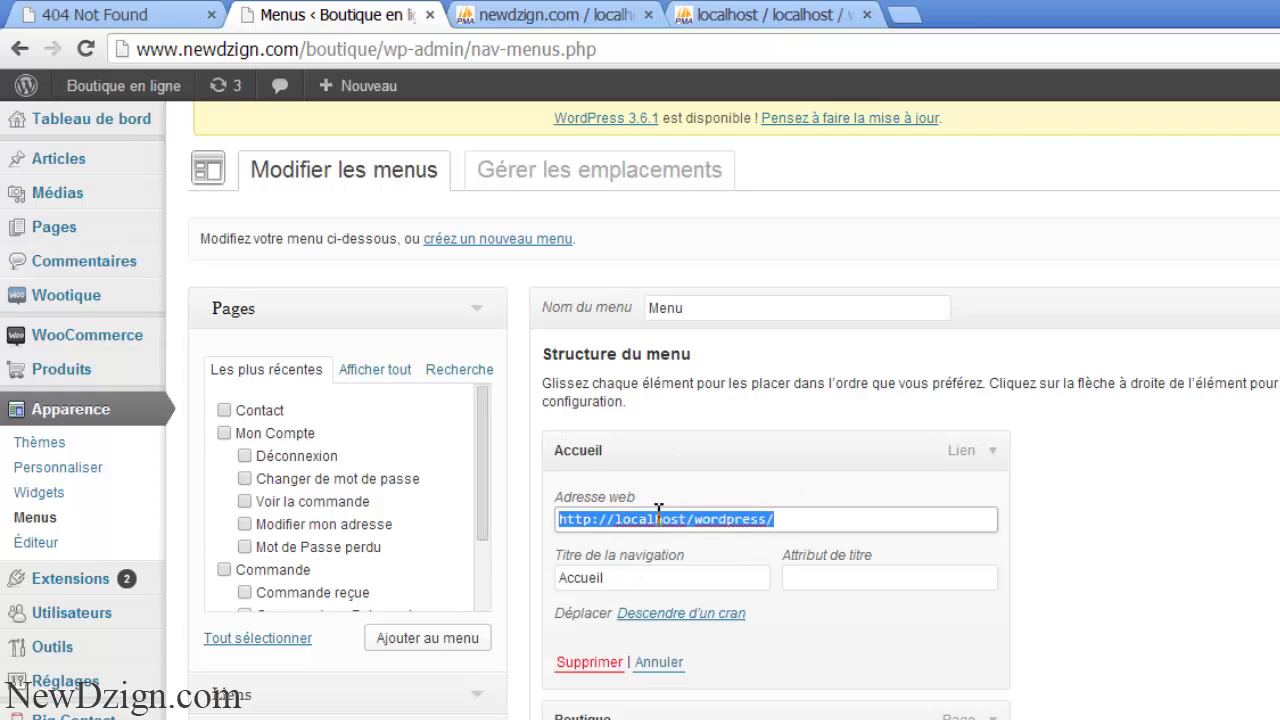
pyautogui.press('Right')
pyautogui.press('BackSpace')
pyautogui.press('BackSpace')
pyautogui.press('BackSpace')
pyautogui.press('BackSpace')
pyautogui.press('BackSpace')
pyautogui.press('BackSpace')
pyautogui.press('BackSpace')
pyautogui.press('BackSpace')
pyautogui.press('BackSpace')
pyautogui.press('BackSpace')
pyautogui.press('BackSpace')
pyautogui.press('BackSpace')
pyautogui.press('BackSpace')
pyautogui.press('BackSpace')
pyautogui.press('BackSpace')
pyautogui.press('BackSpace')
pyautogui.press('BackSpace')
pyautogui.press('BackSpace')
pyautogui.press('BackSpace')
pyautogui.press('BackSpace')
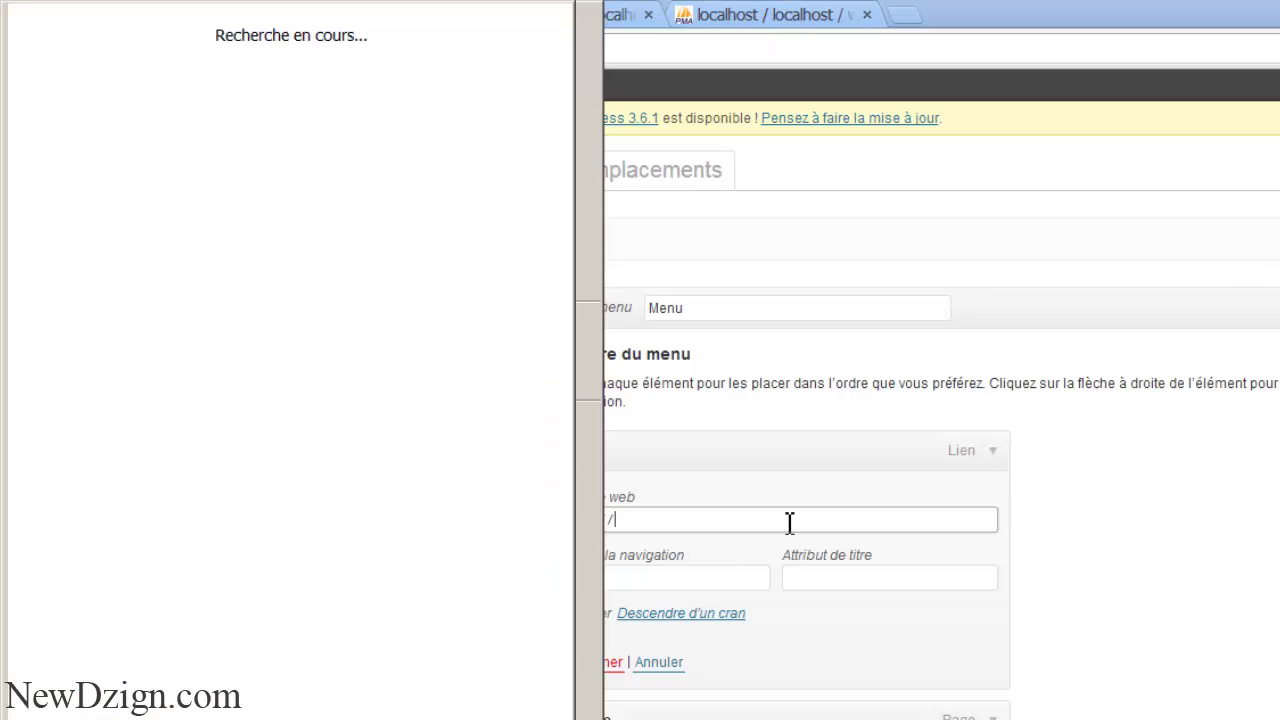
pyautogui.write('www.newdzign.com/boutique')
# - Expand and collapse the Boutique menu item's settings to inspect its link
pyautogui.scroll(-5, 1034, 189)
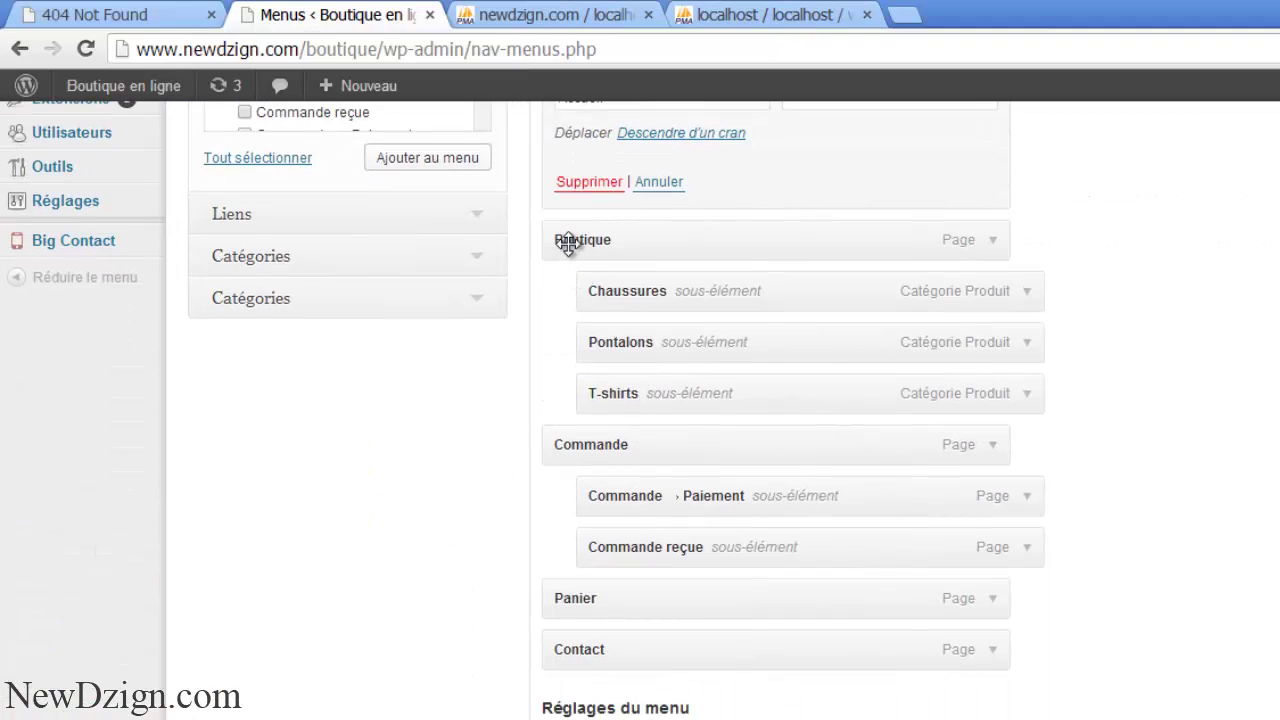
pyautogui.click(993, 241)
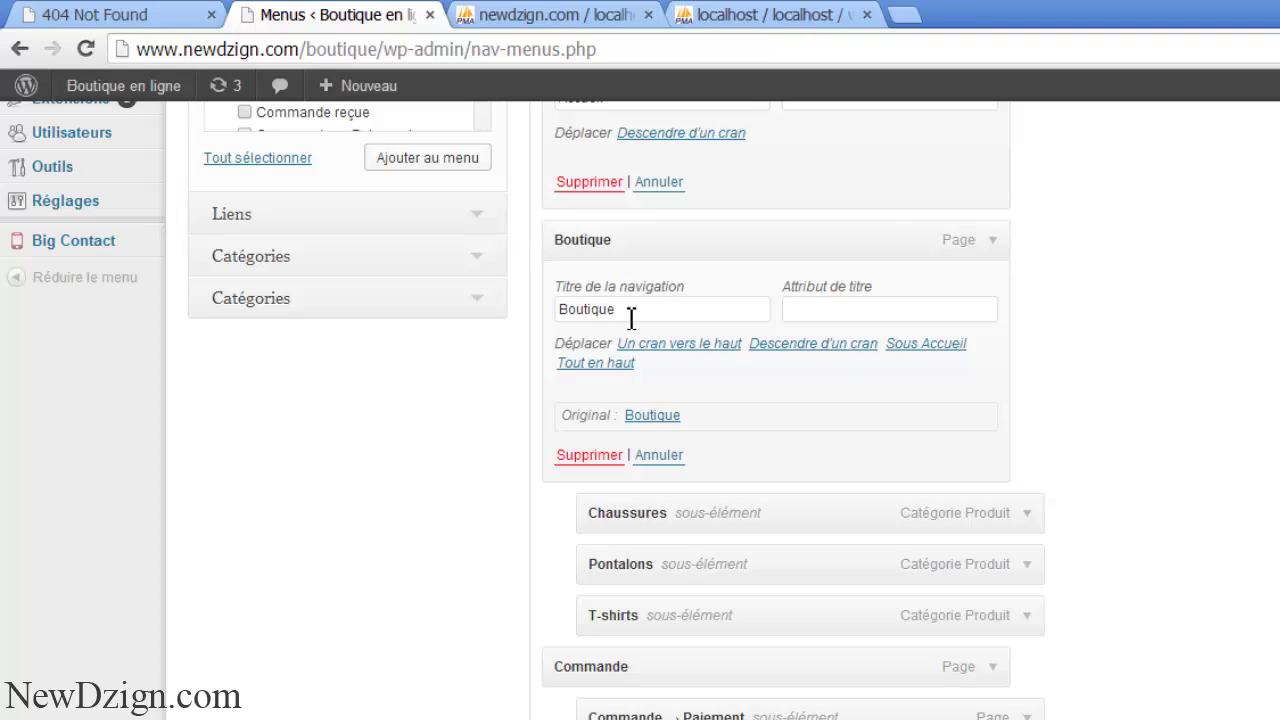
pyautogui.click(993, 243)
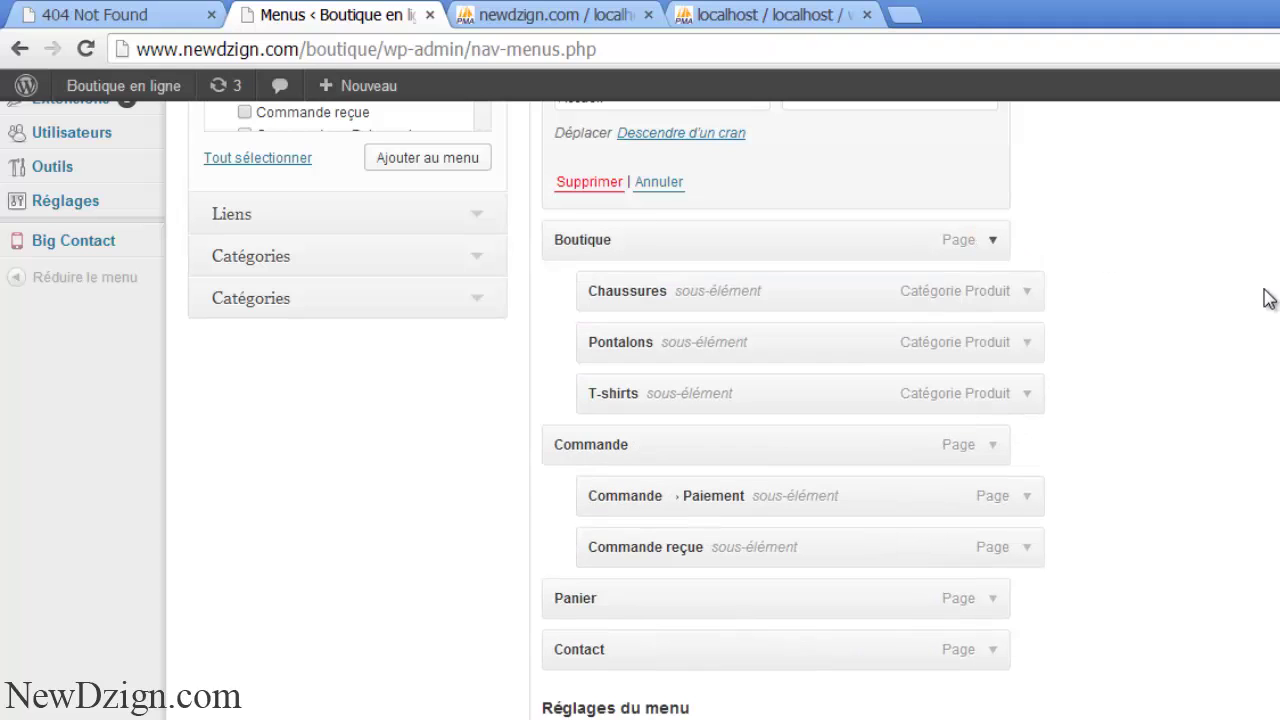
pyautogui.scroll(4, 1251, 291)
pyautogui.scroll(1, 906, 269)
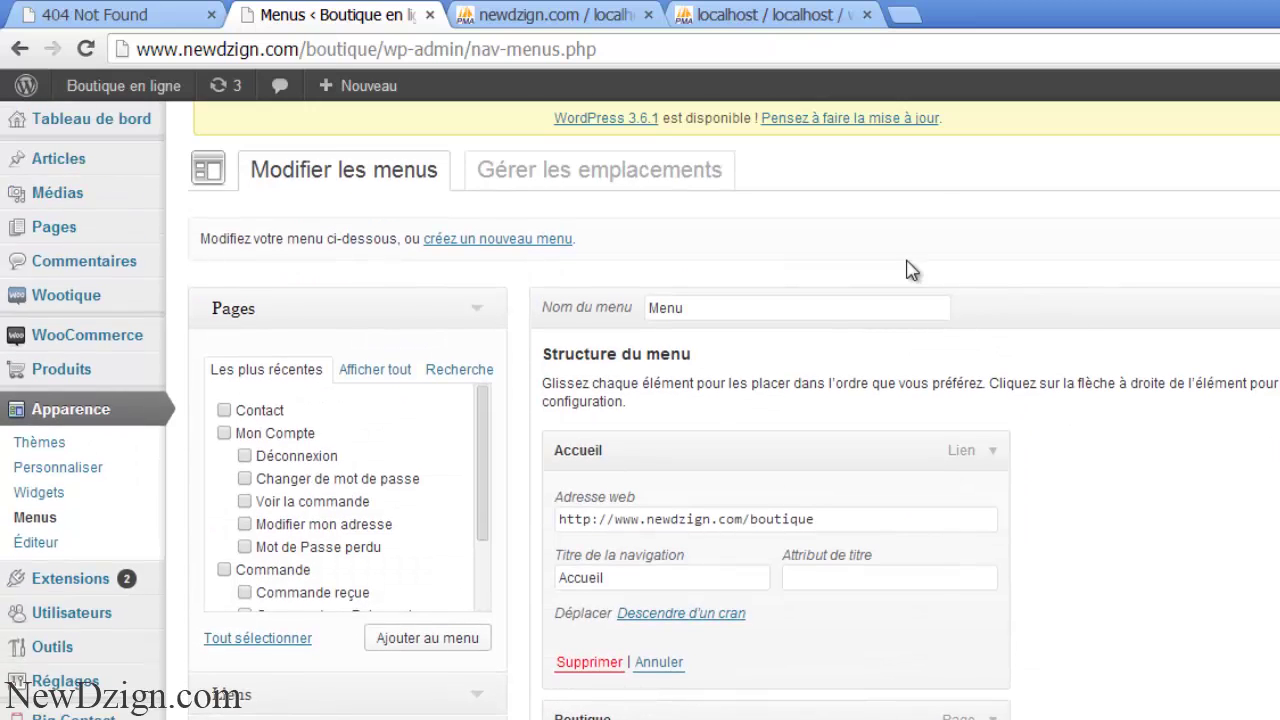
pyautogui.moveTo(55, 380)
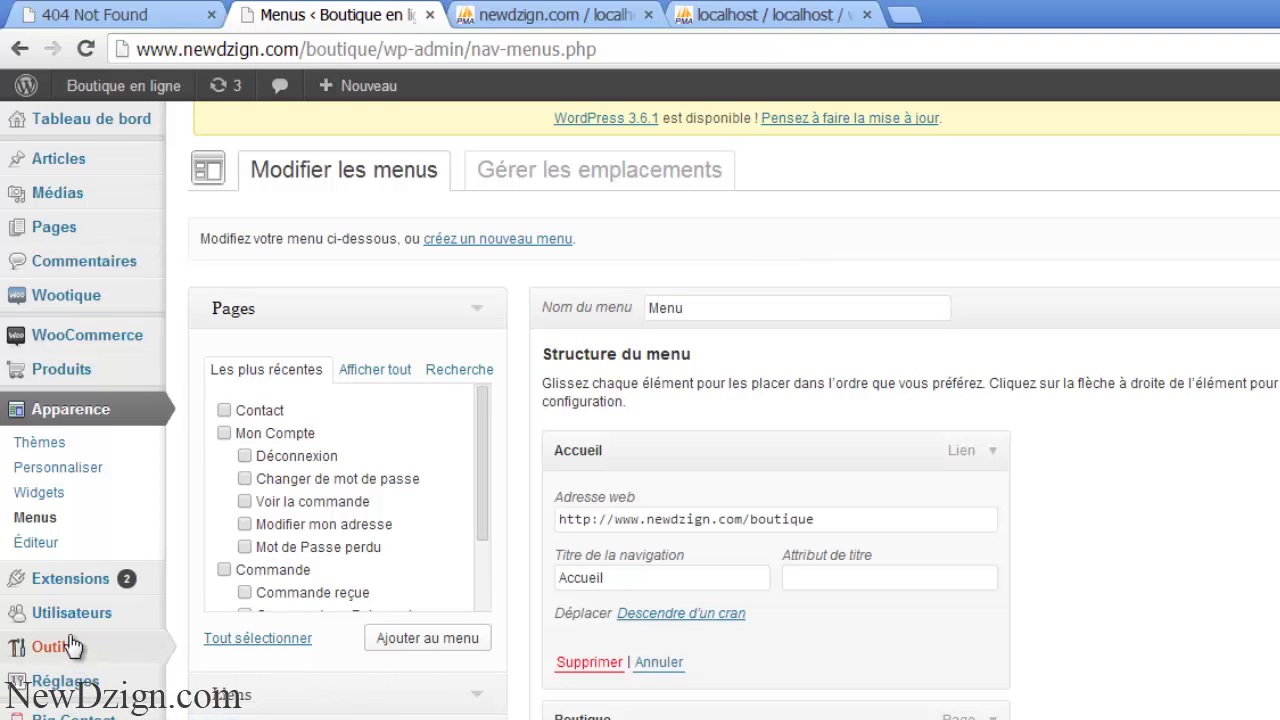
pyautogui.click(45, 582)
pyautogui.click(653, 258)
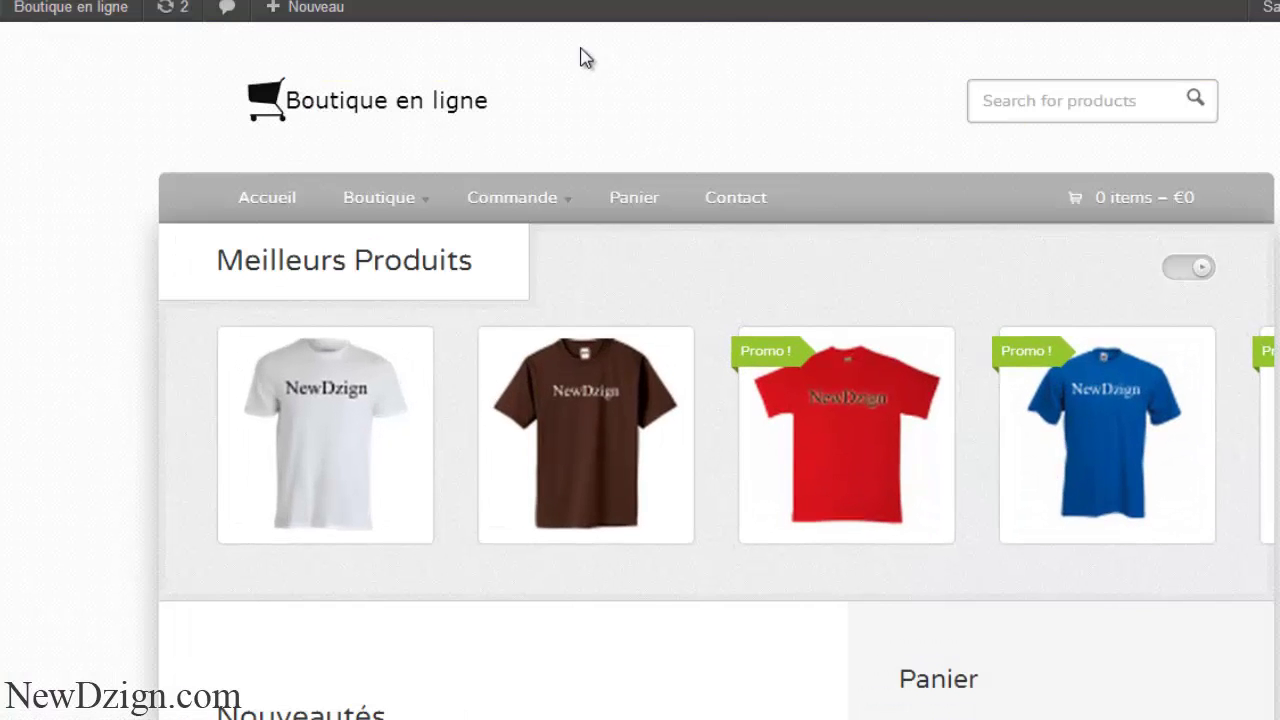
pyautogui.moveTo(69, 24)
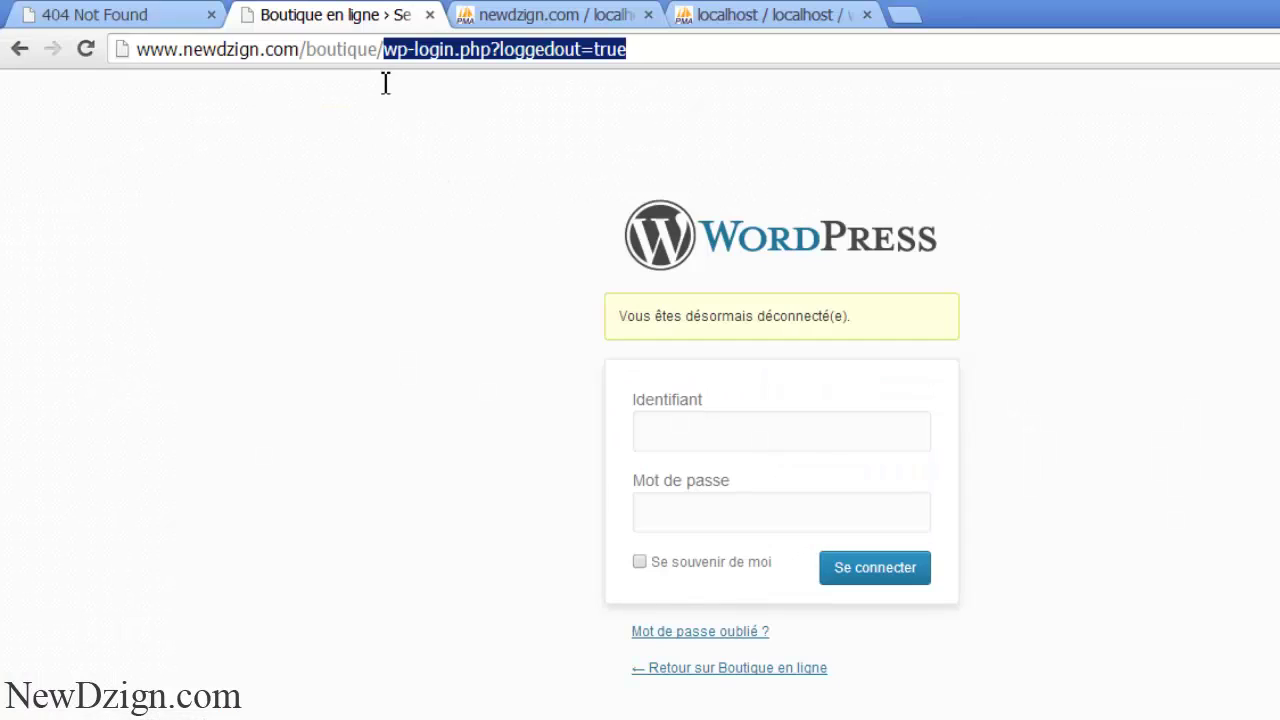
pyautogui.press('BackSpace')
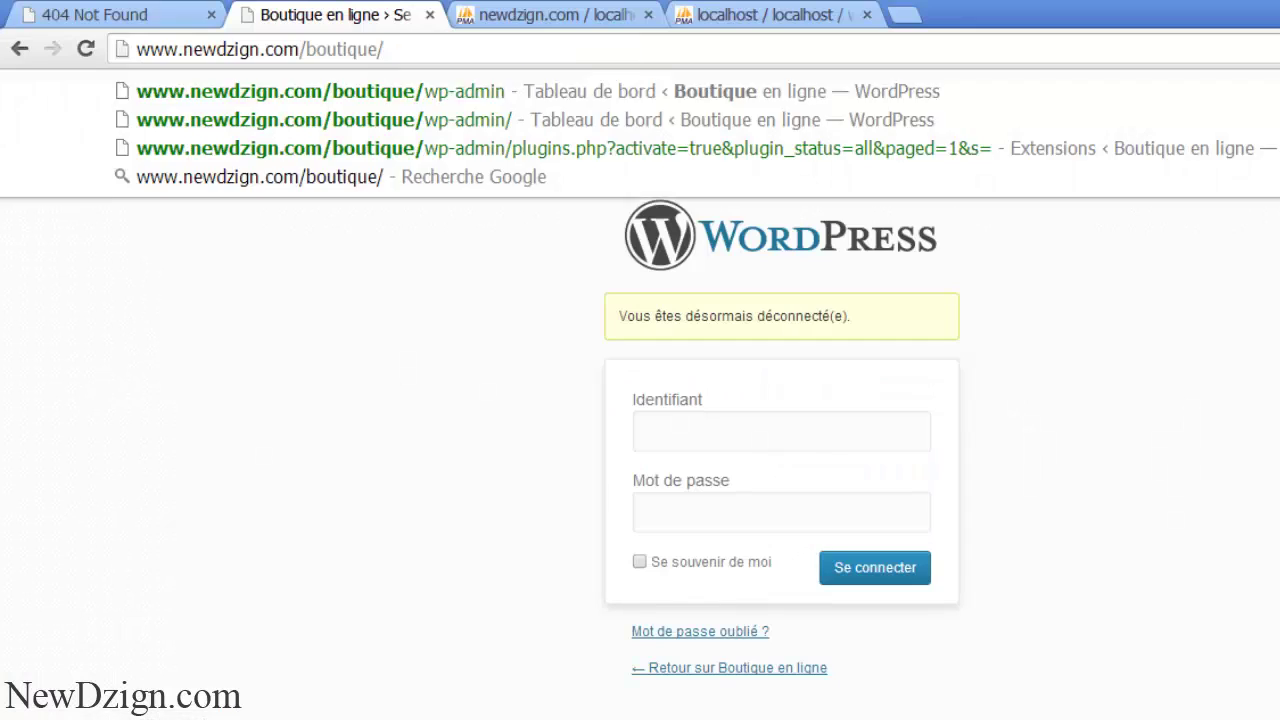
pyautogui.press('Return')
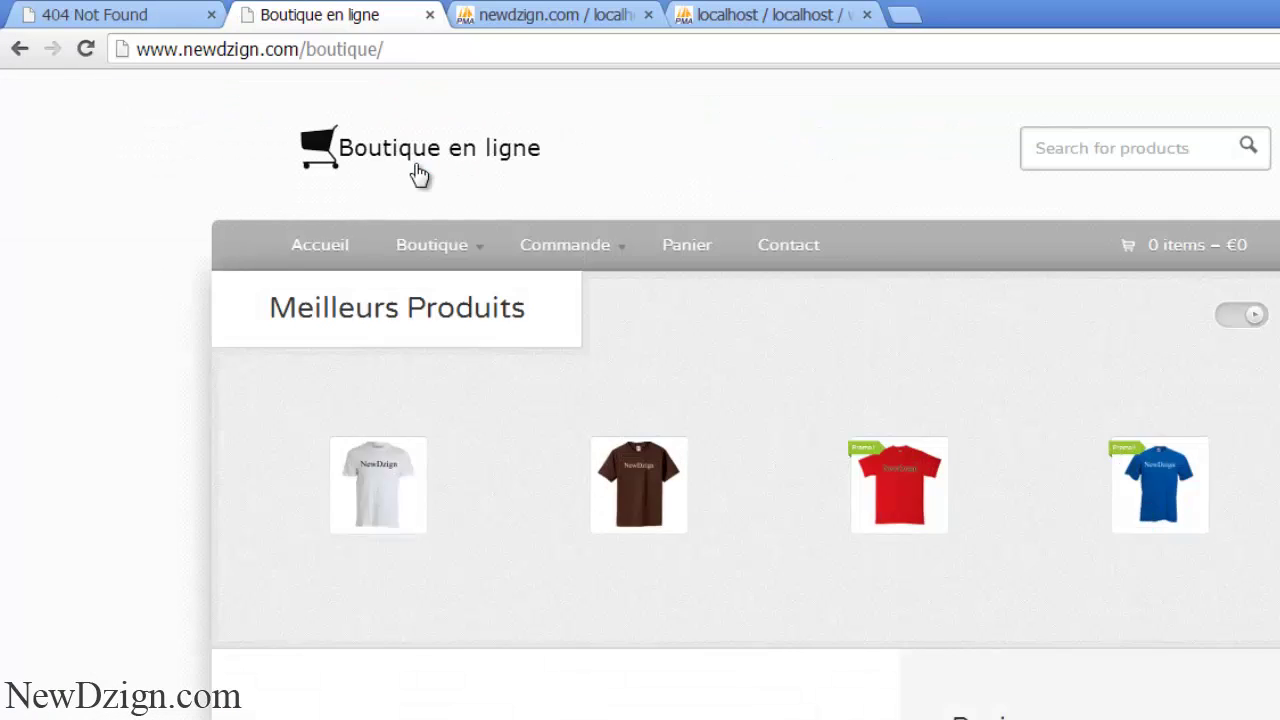
# - Open the Boutique shop page and browse its product grid
pyautogui.click(426, 256)
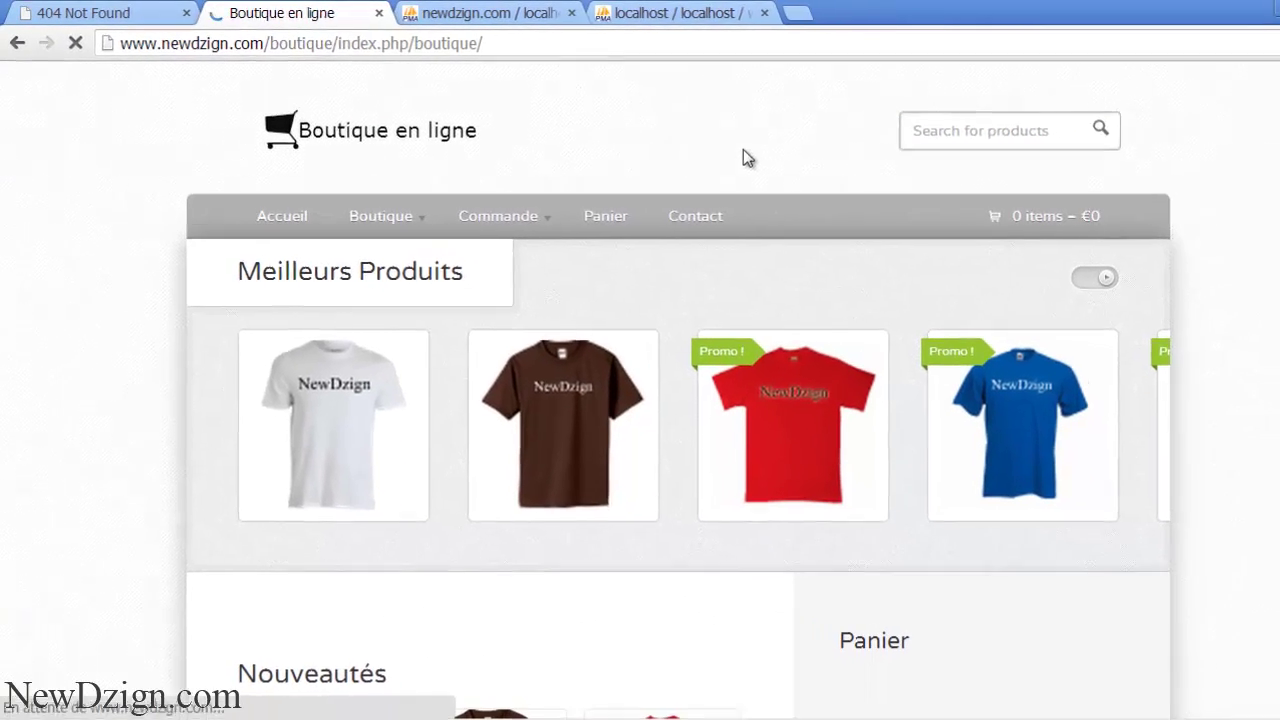
pyautogui.click(378, 220)
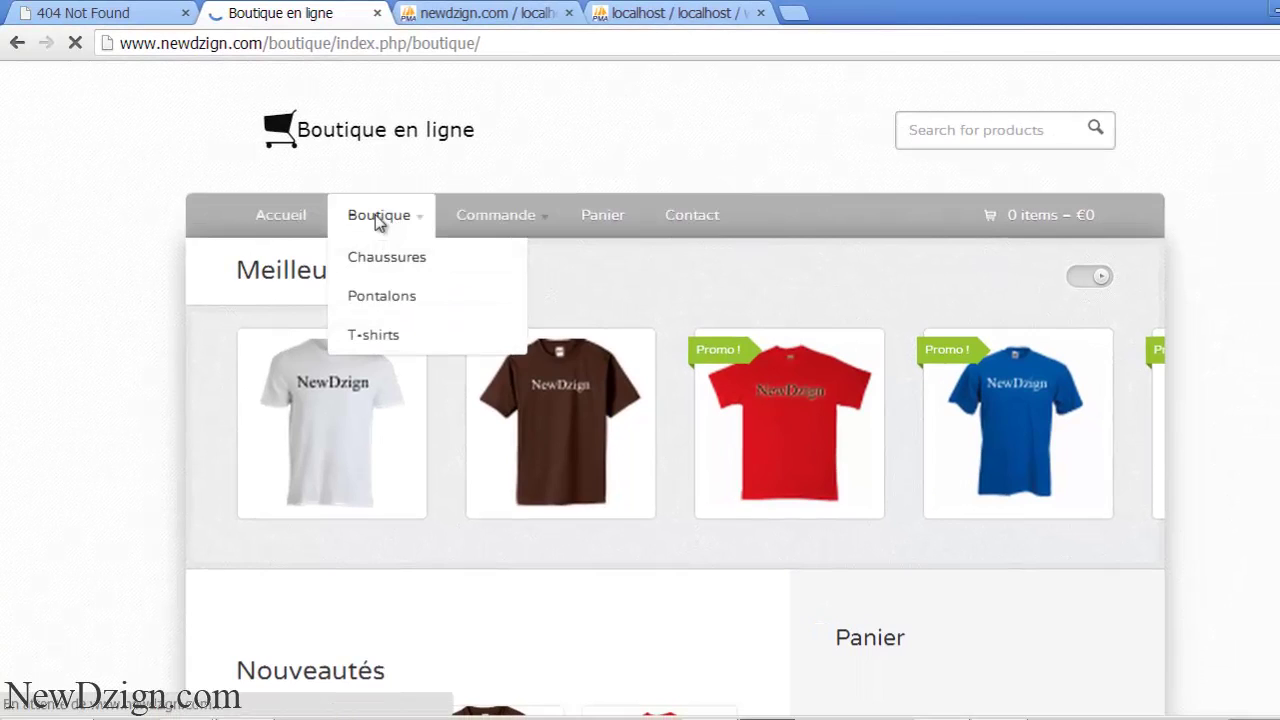
pyautogui.scroll(-7, 1258, 643)
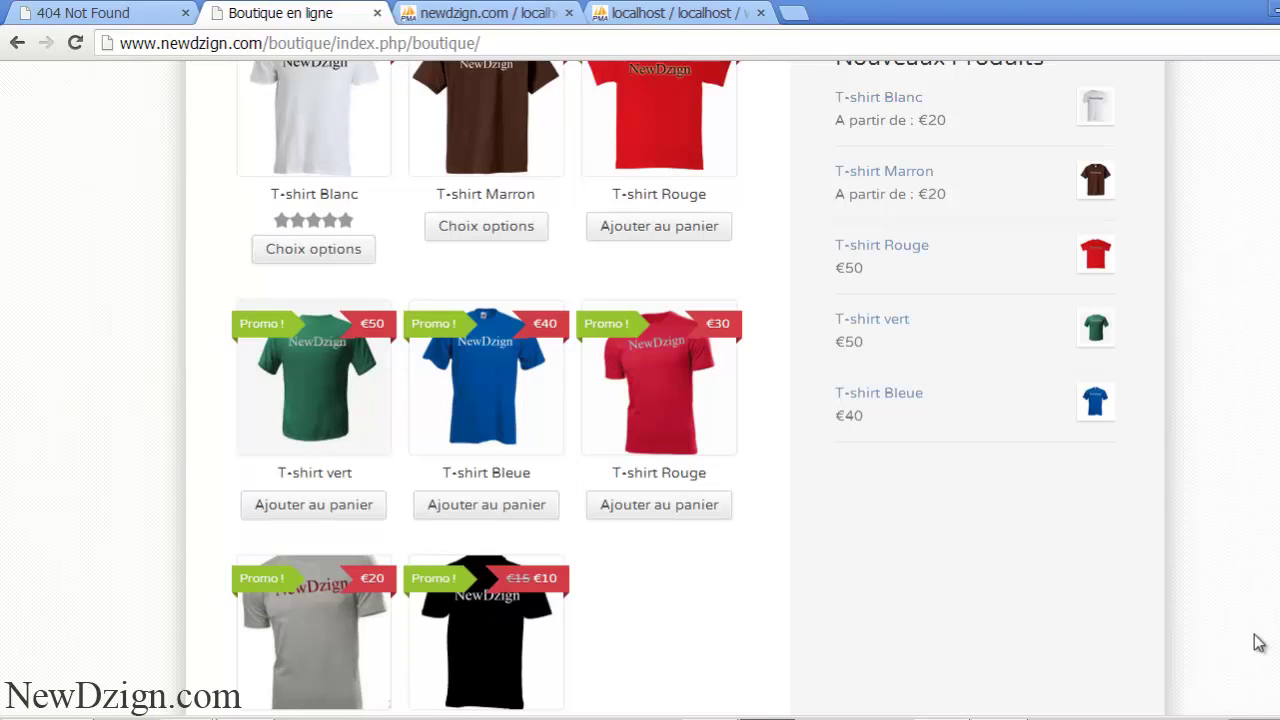